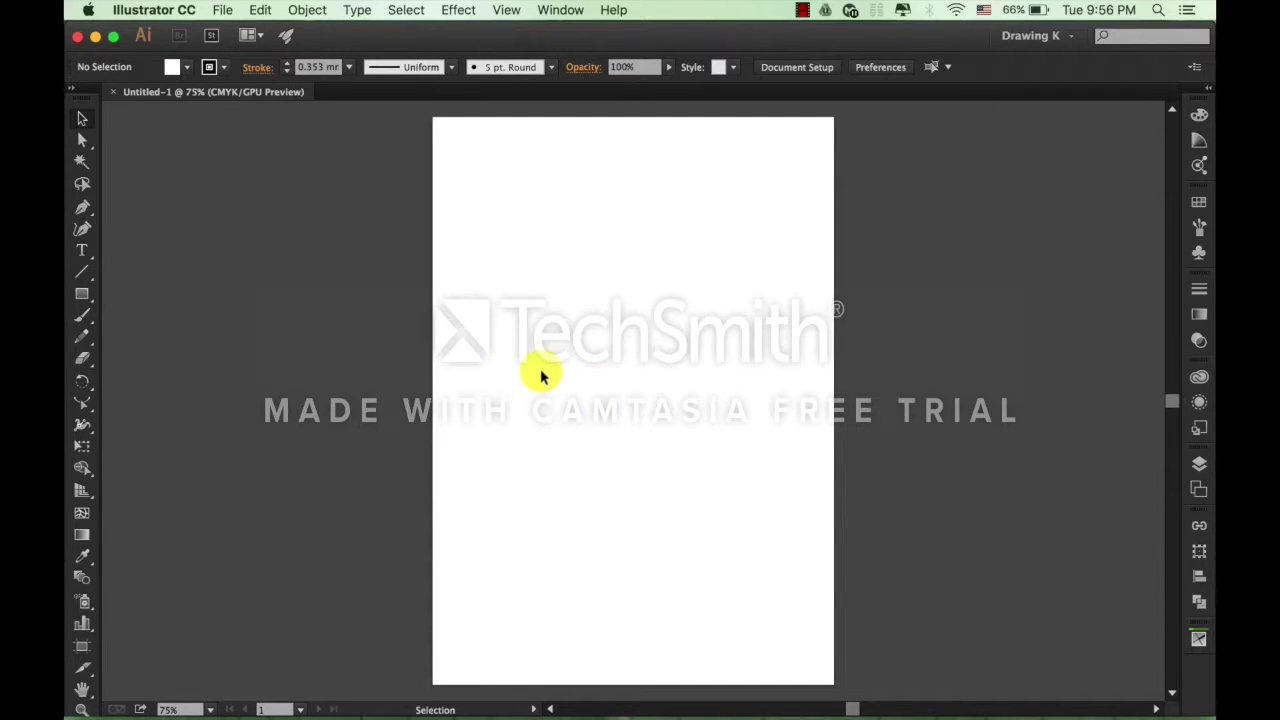
Close the blank Untitled-1 document.
click(110, 93)
Create a new Print-profile document with an A4 artboard.
click(221, 12)
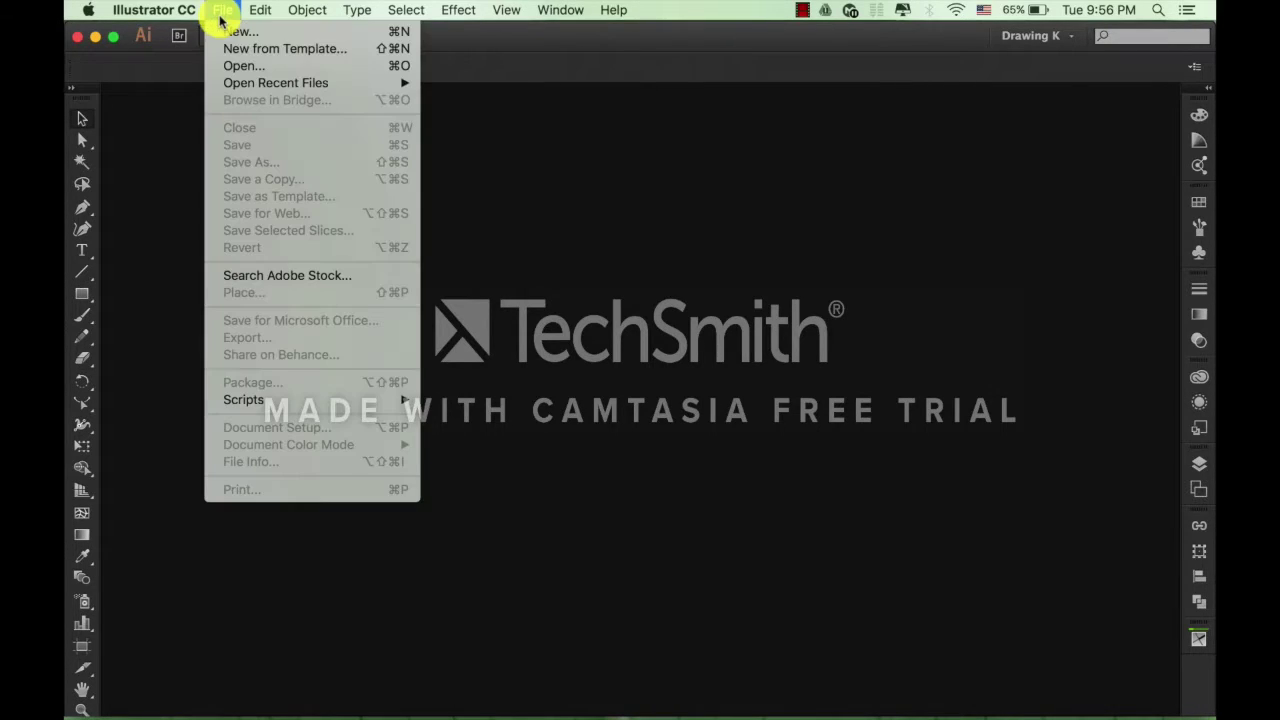
click(225, 35)
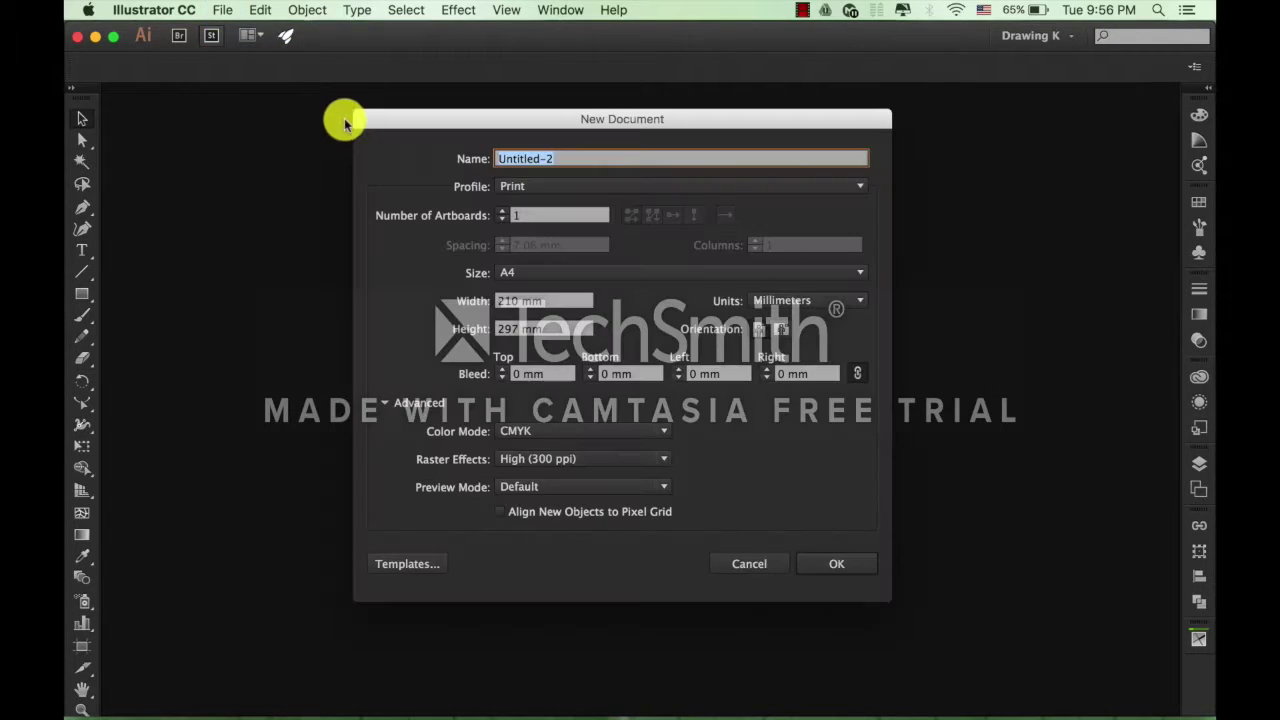
click(515, 188)
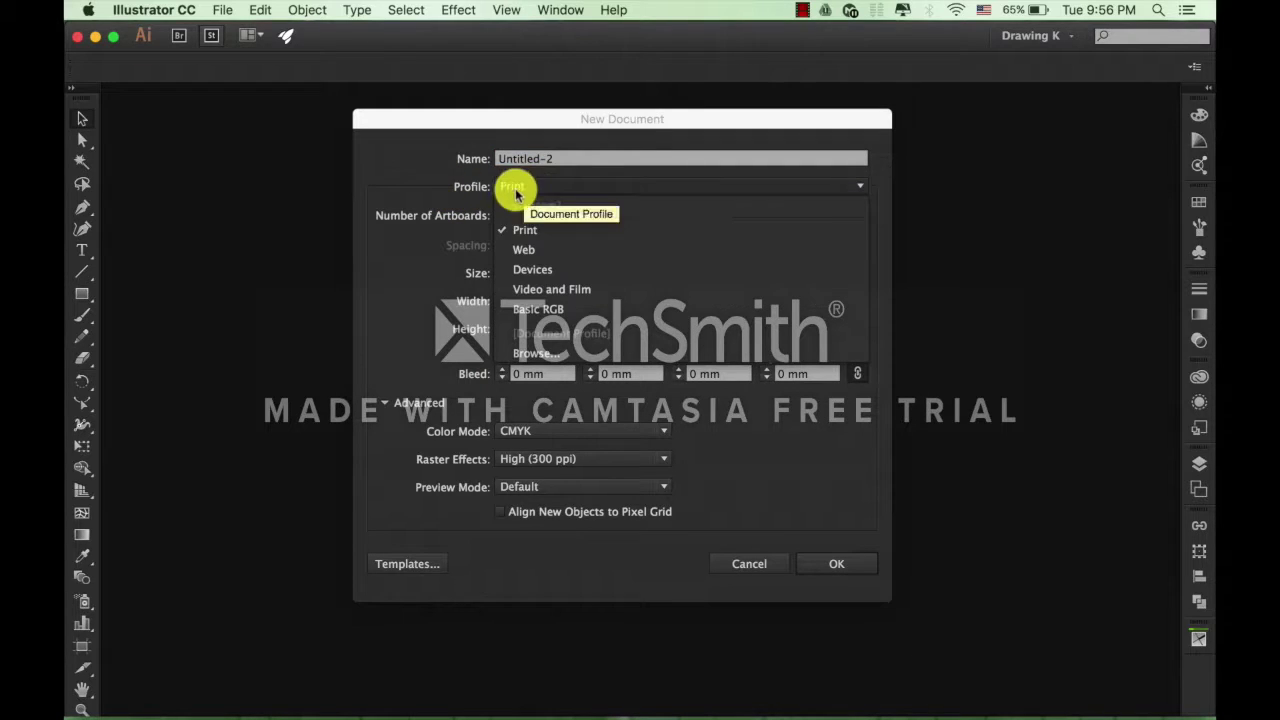
click(521, 234)
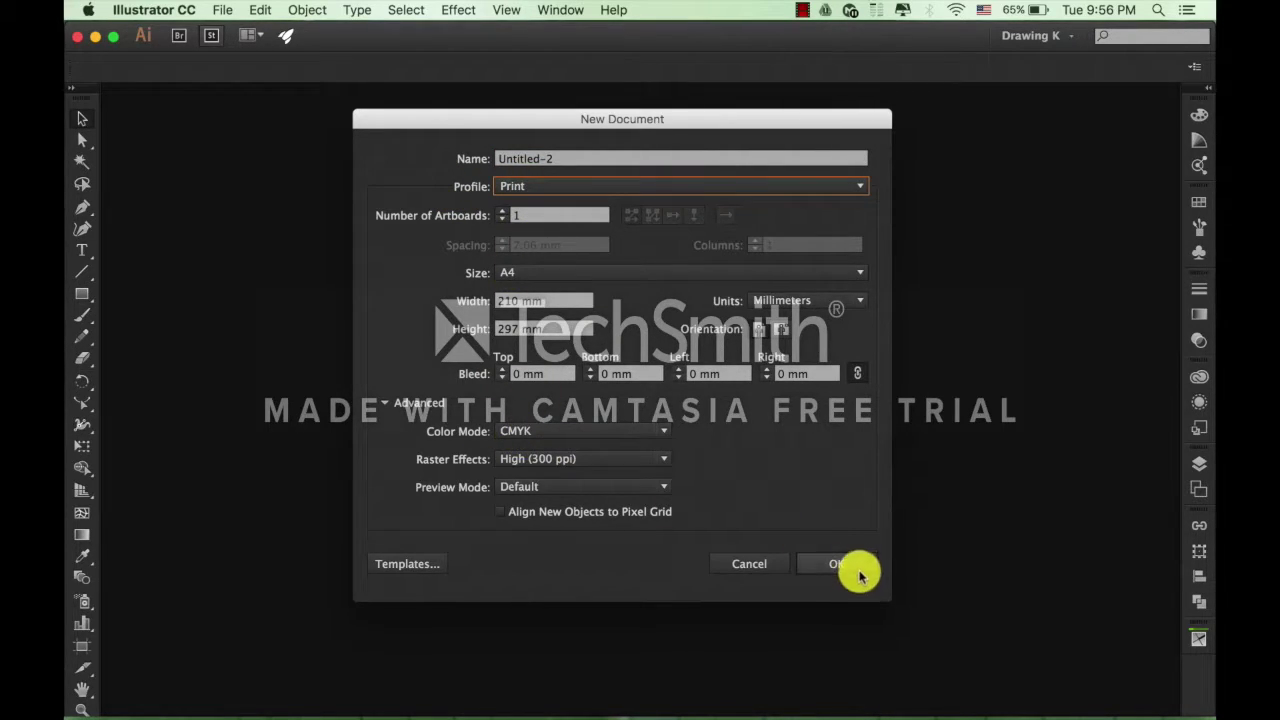
click(527, 275)
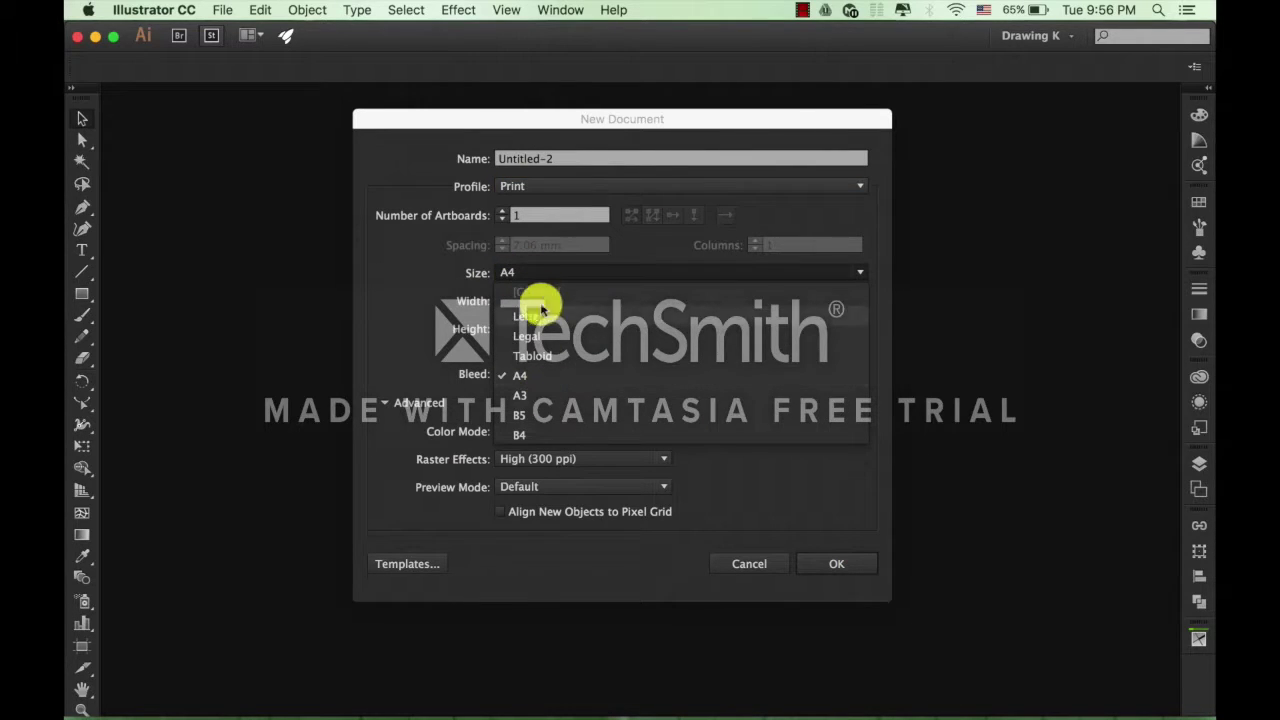
click(525, 376)
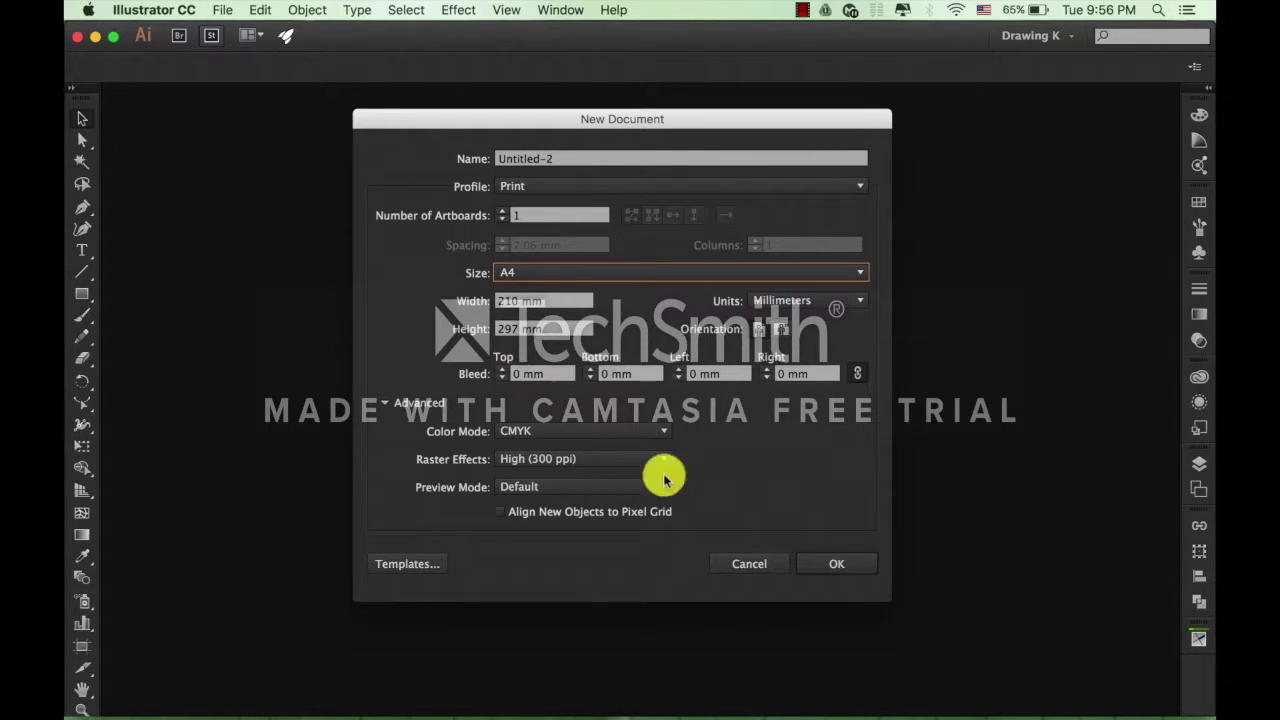
click(845, 566)
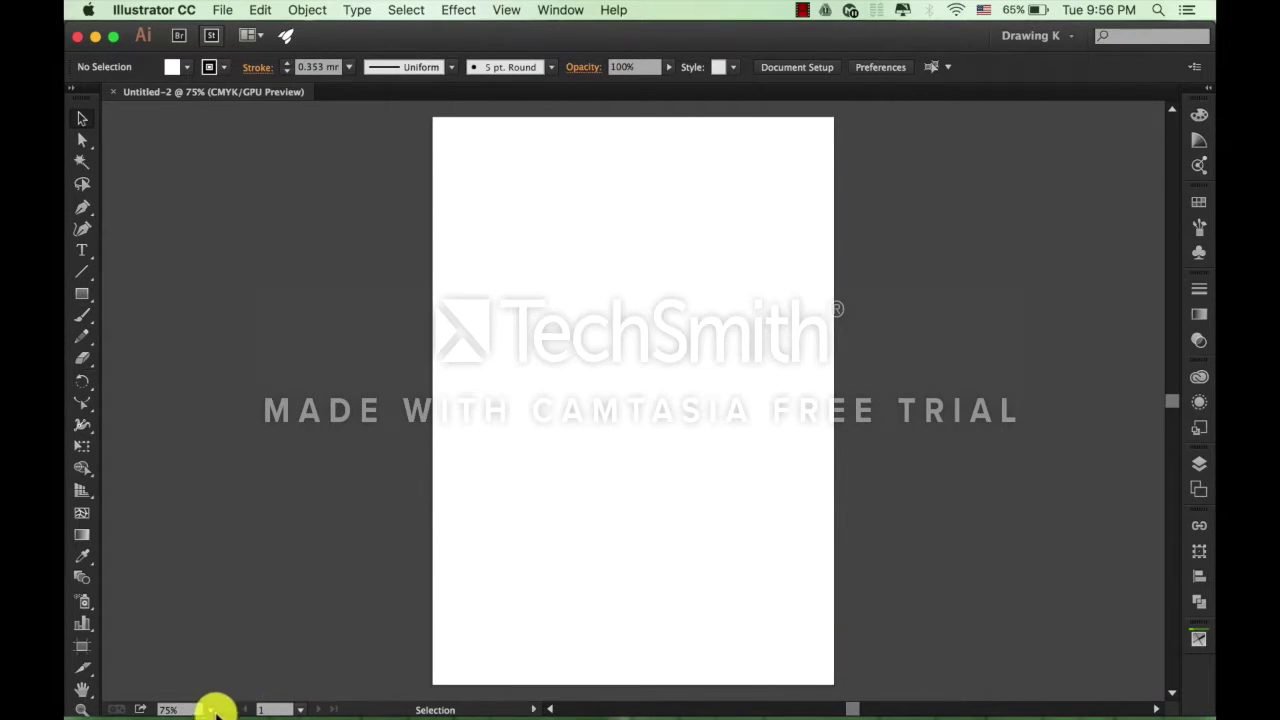
Drag the bride-and-groom silhouette JPEG from Finder's Downloads folder onto the artboard.
click(147, 682)
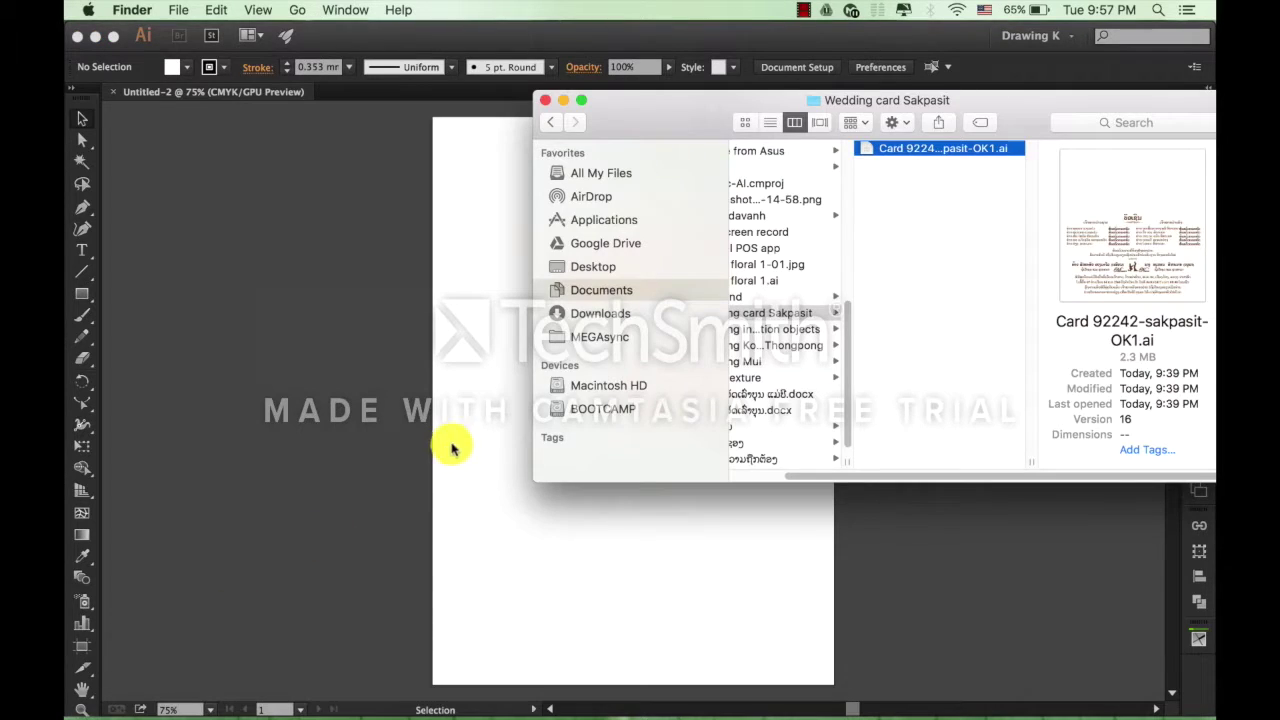
click(590, 318)
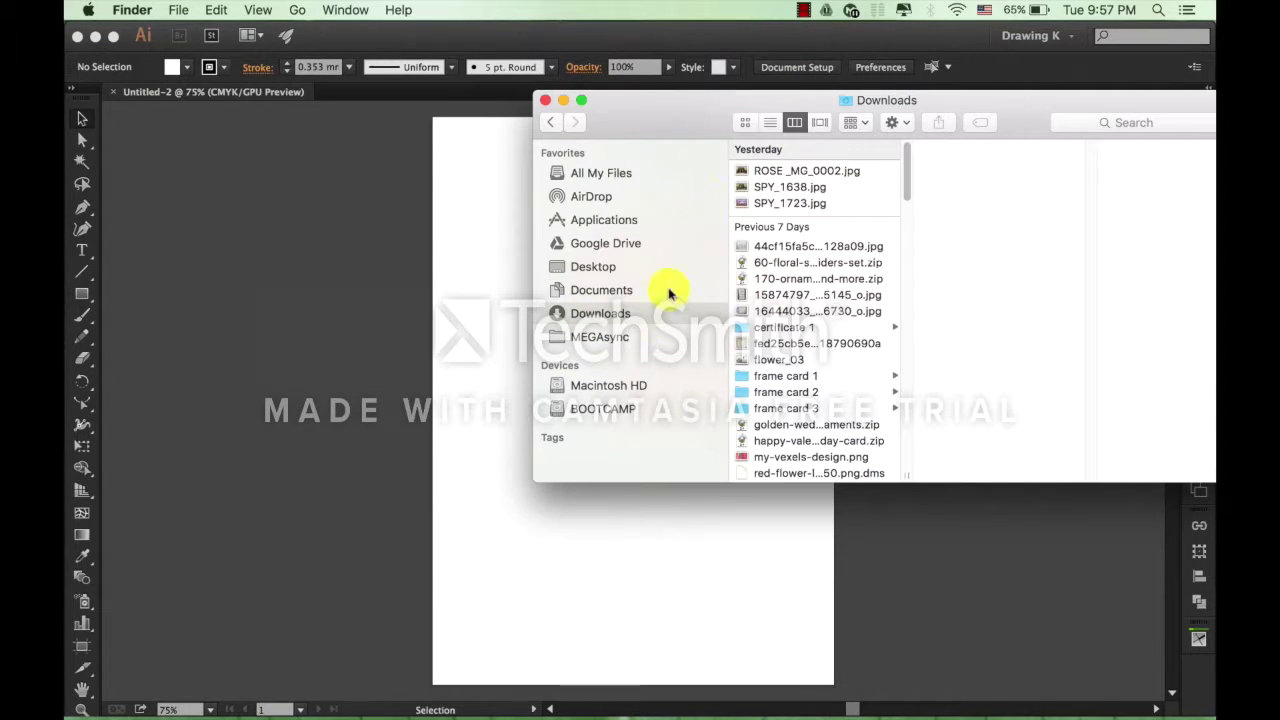
scroll(793, 340, down, 10)
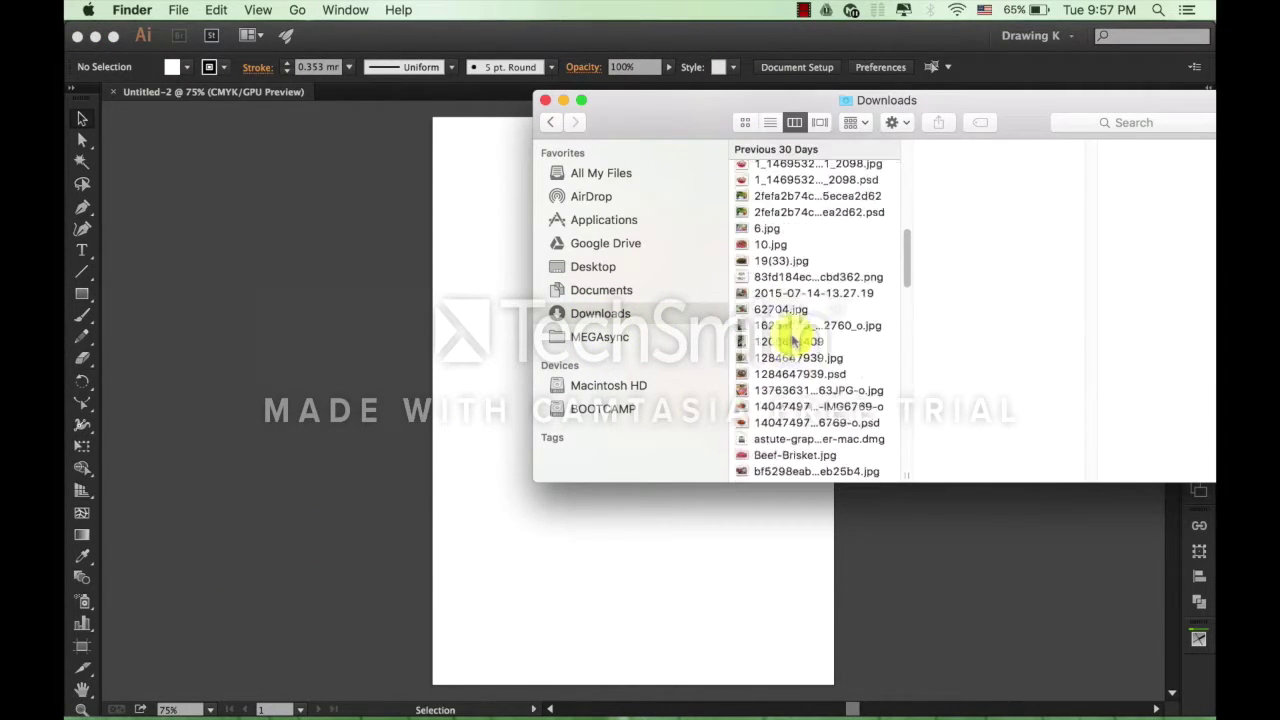
scroll(793, 340, down, 5)
click(772, 289)
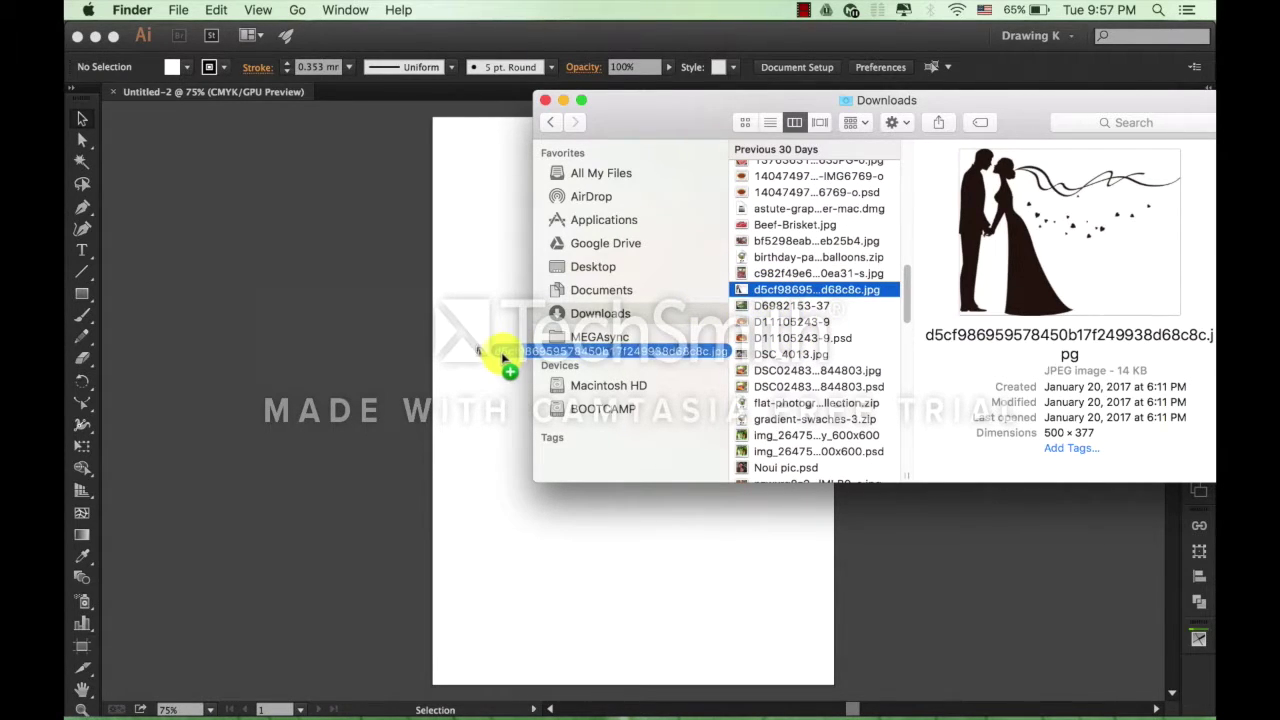
drag(765, 295, 497, 363)
Centre the silhouette image on the artboard, deselect it, and zoom to about 165%.
click(523, 549)
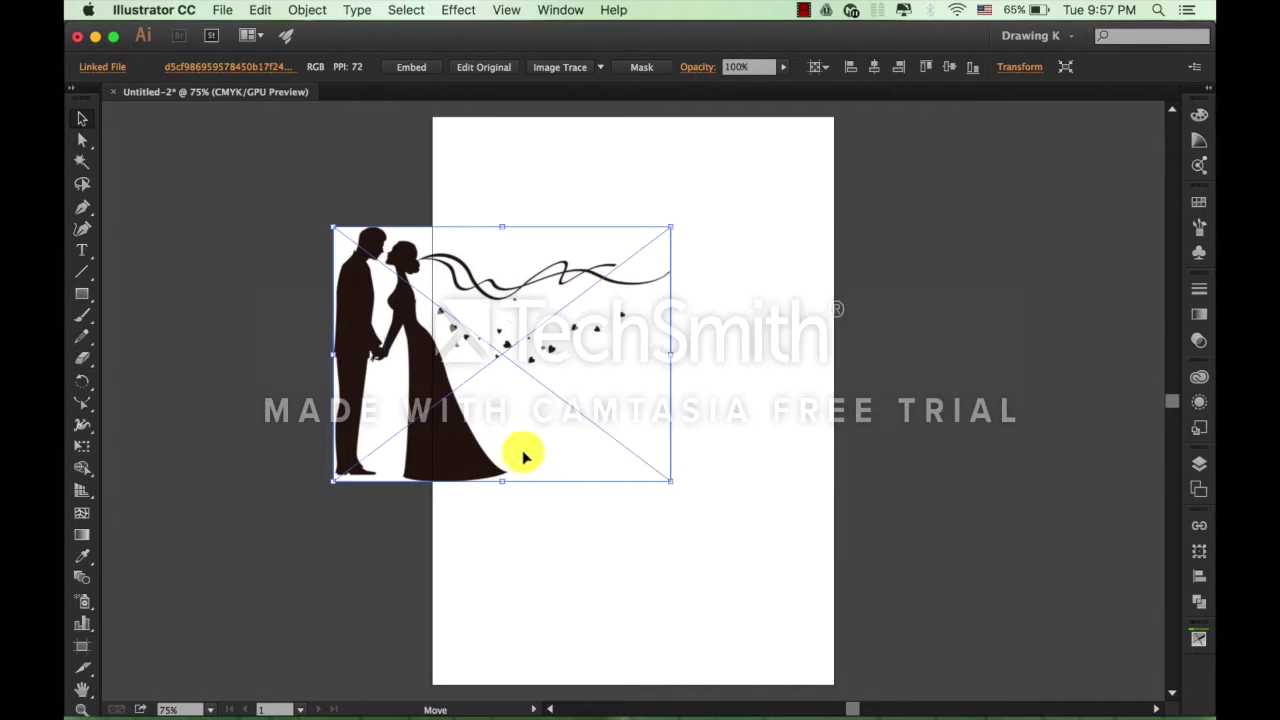
drag(523, 451, 624, 476)
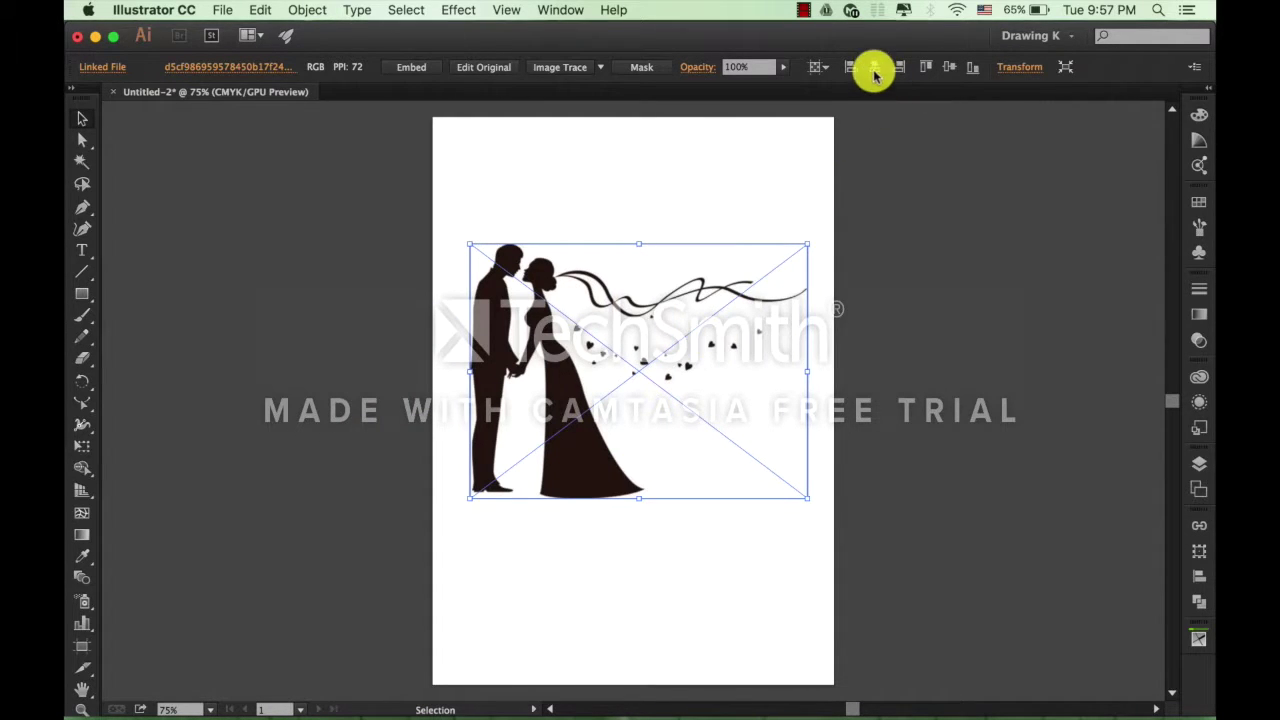
click(683, 540)
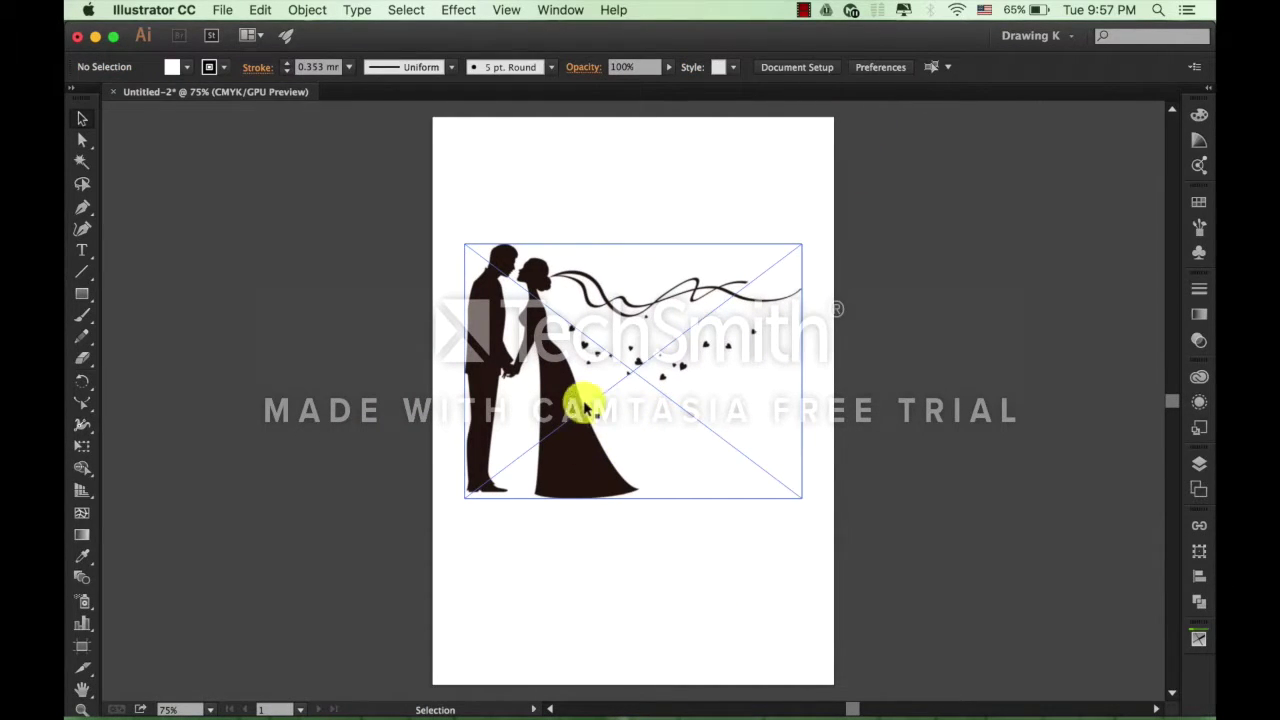
scroll(545, 343, up, 2)
scroll(545, 343, up, 1)
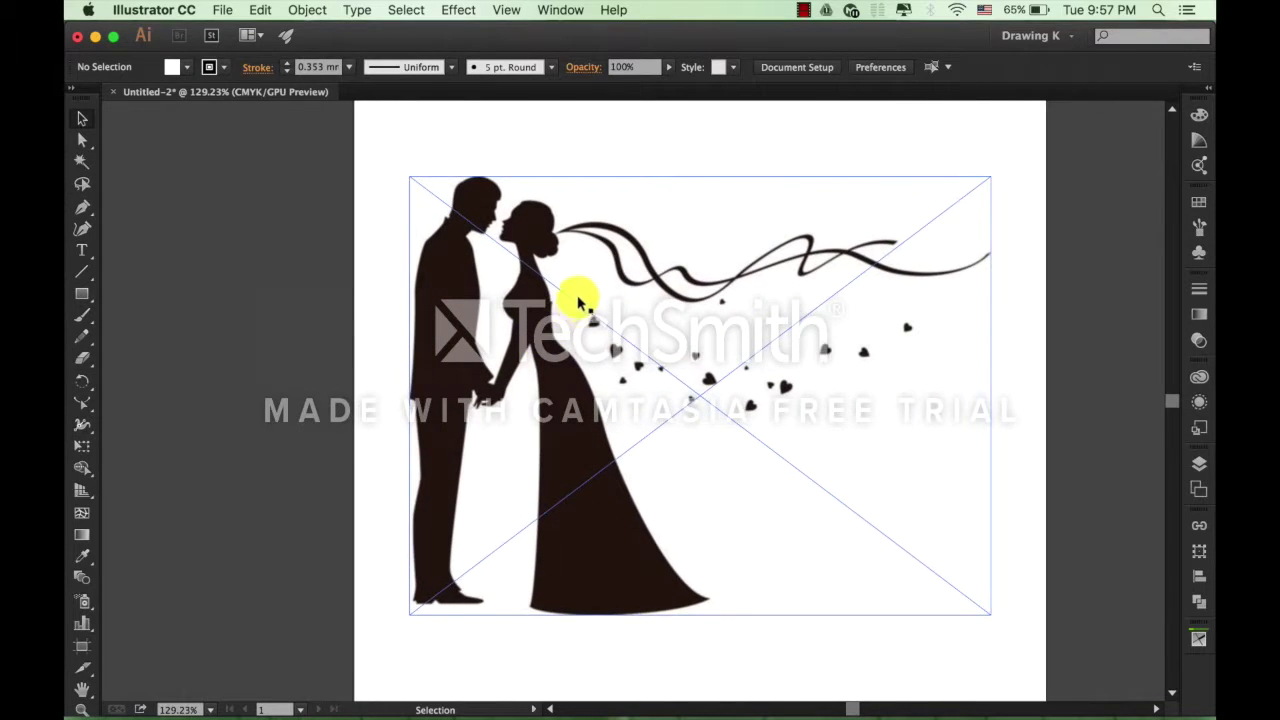
scroll(580, 294, up, 1)
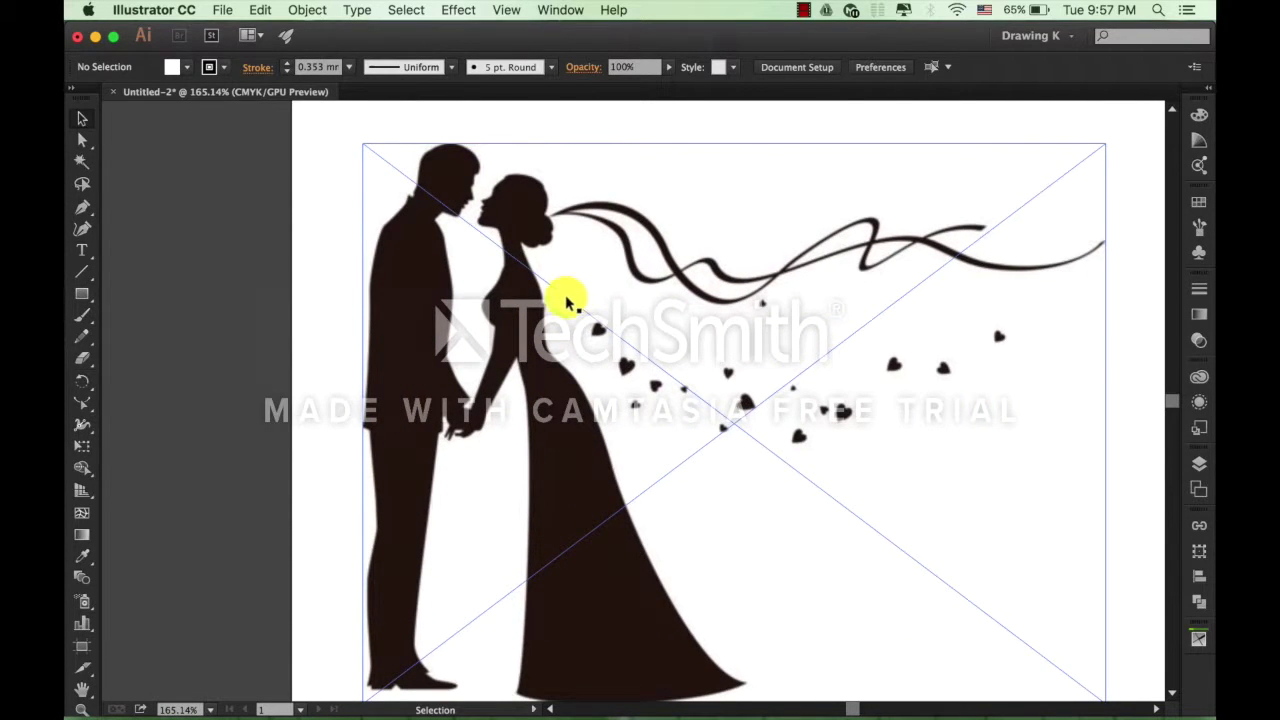
scroll(568, 298, down, 1)
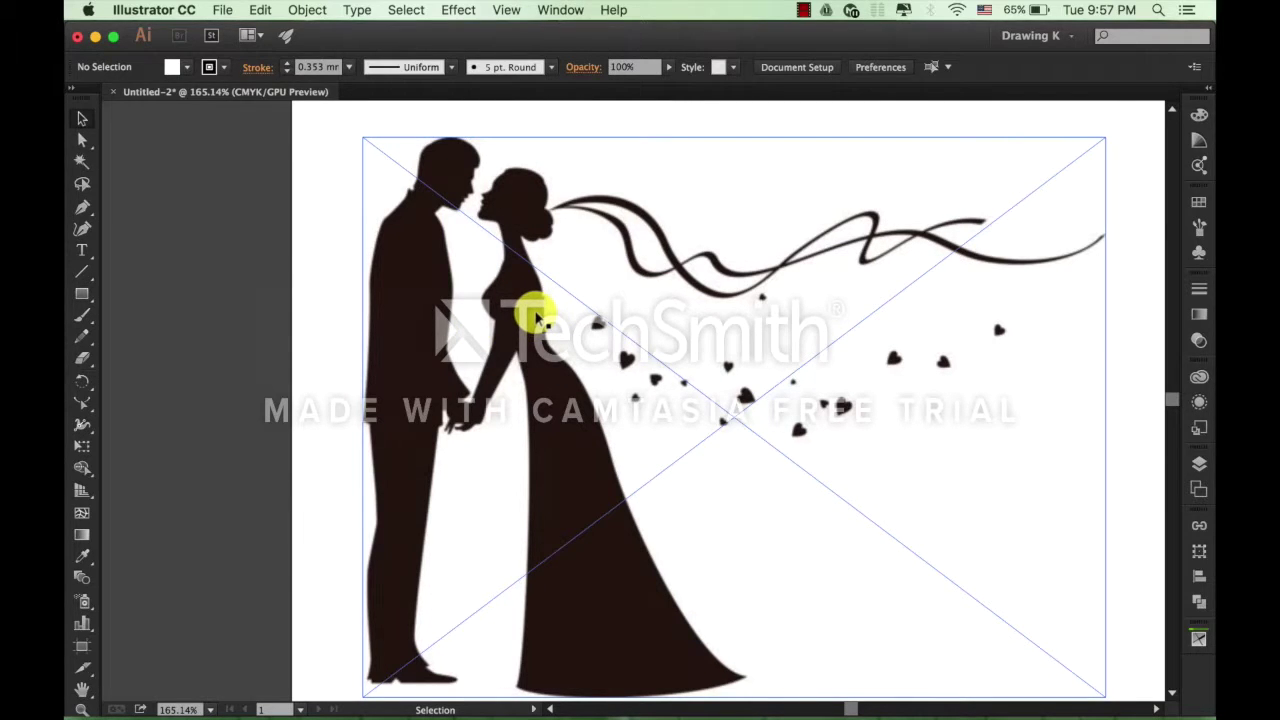
scroll(537, 318, down, 1)
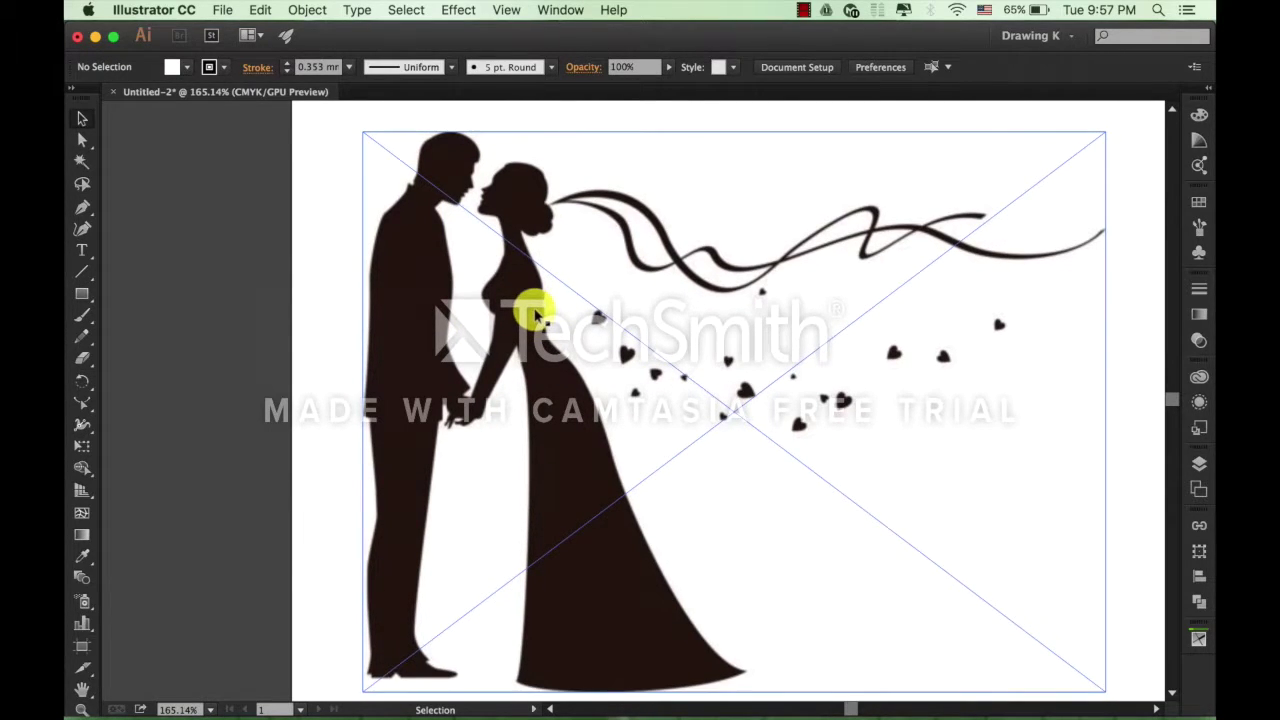
scroll(537, 318, down, 1)
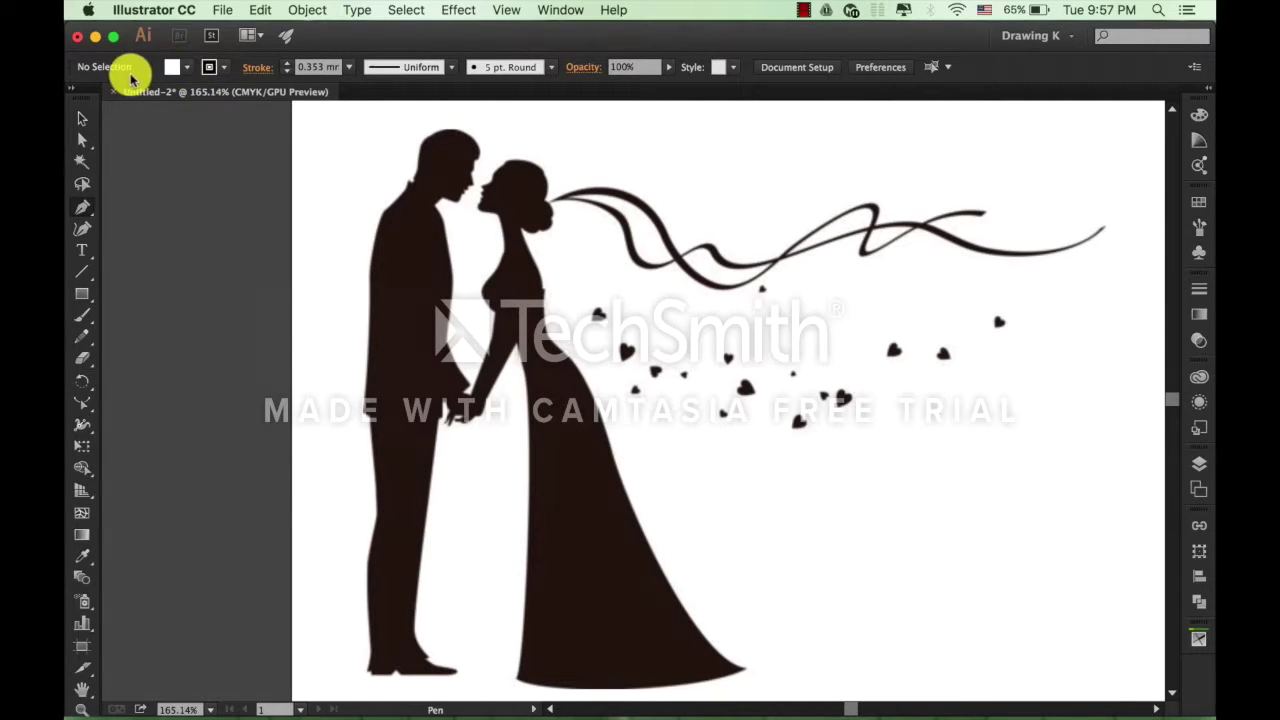
Set the fill to none and the stroke colour to red.
click(185, 70)
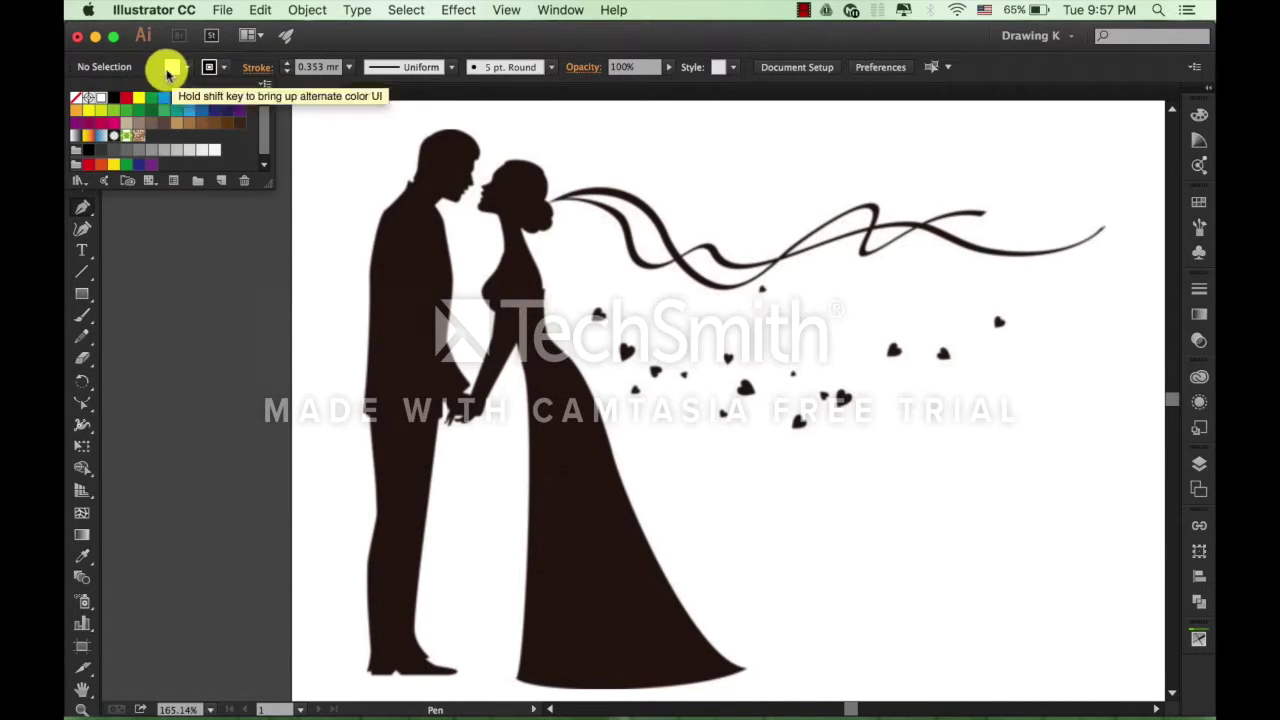
click(76, 98)
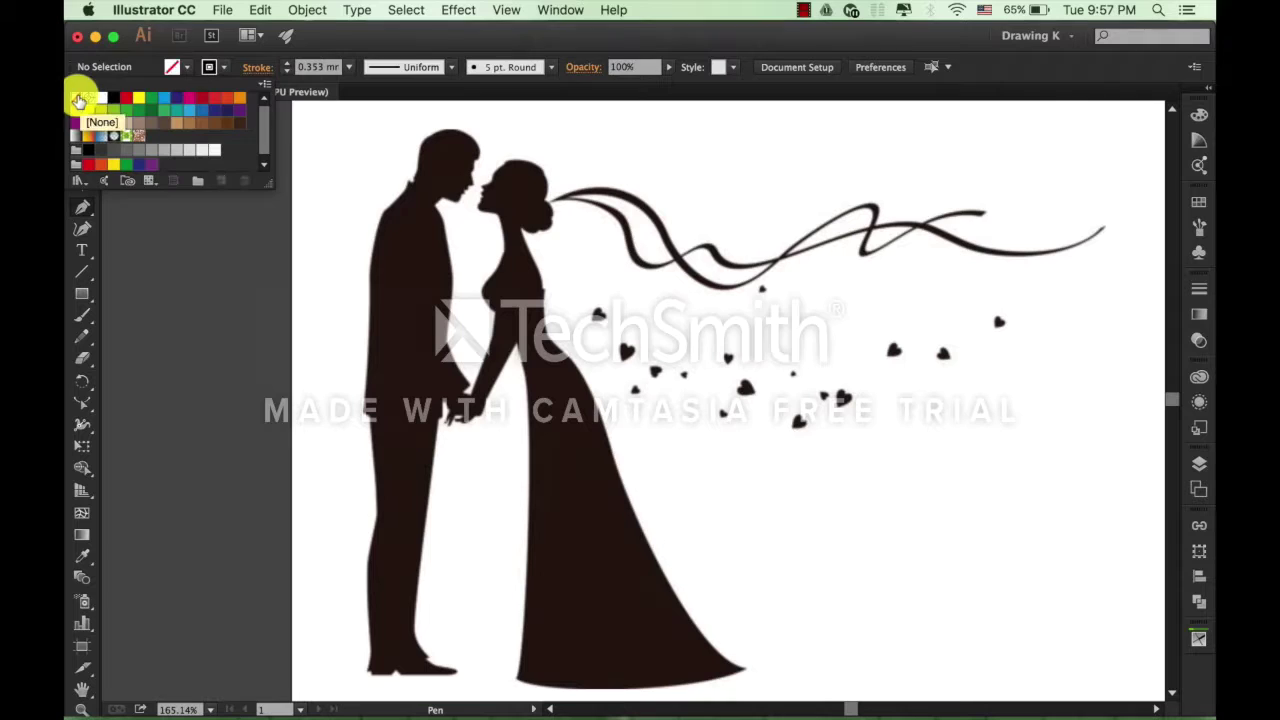
click(152, 70)
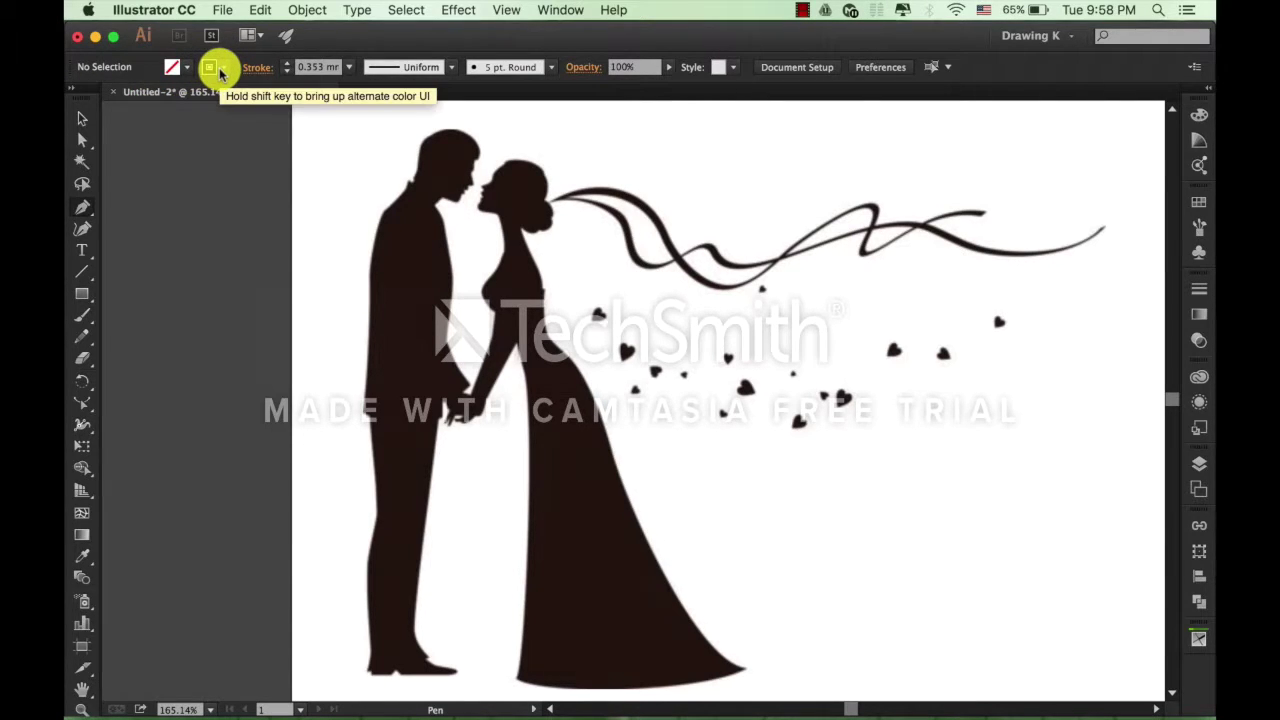
click(220, 72)
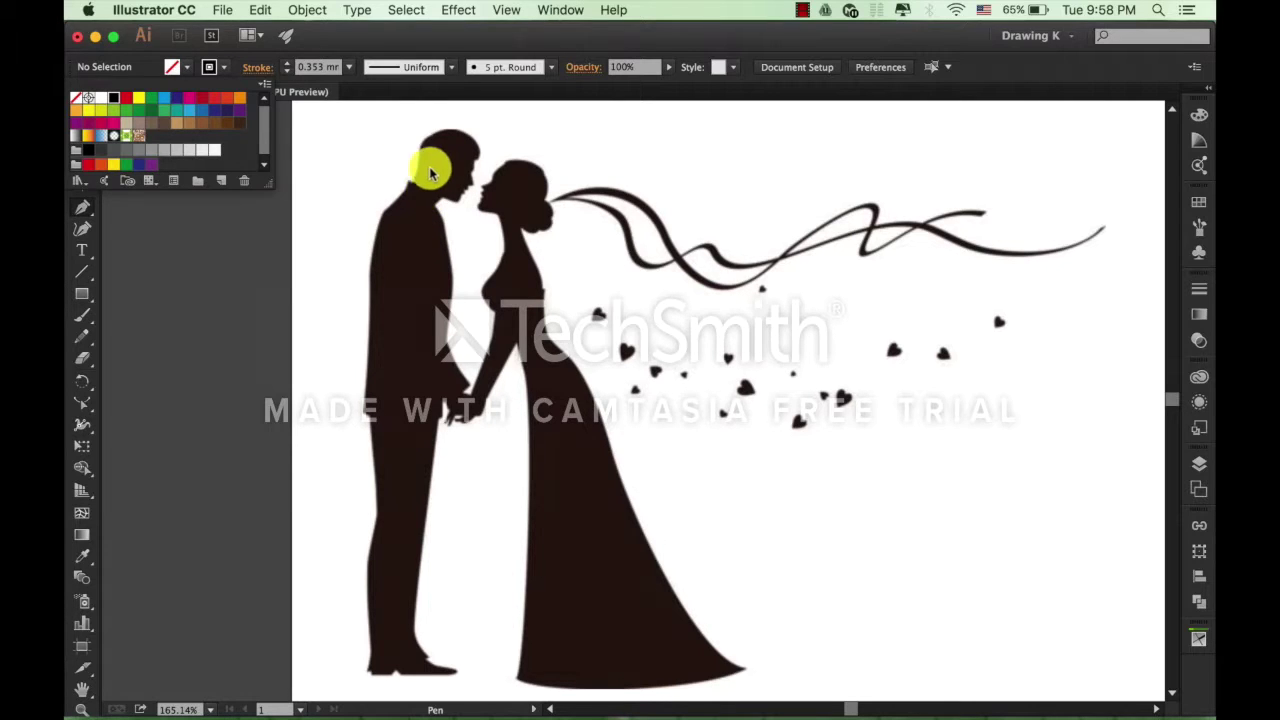
click(126, 98)
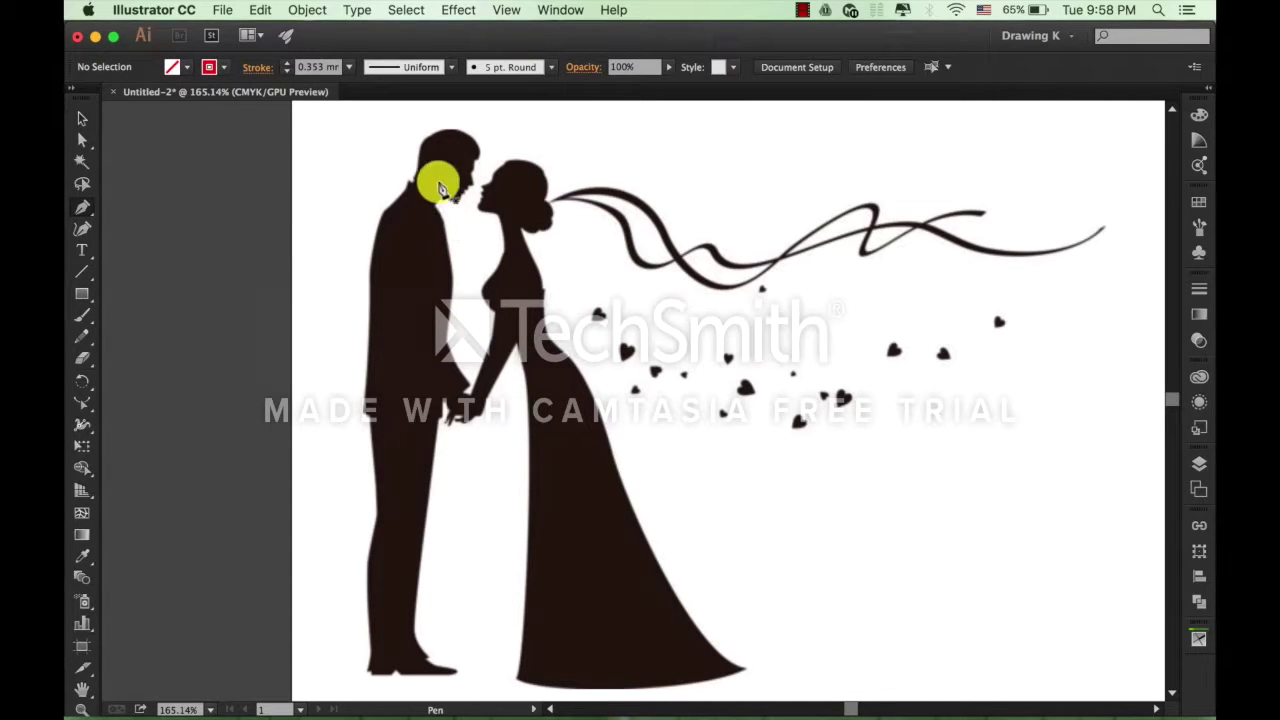
Zoom in to about 754% over the groom's head.
scroll(455, 315, down, 1)
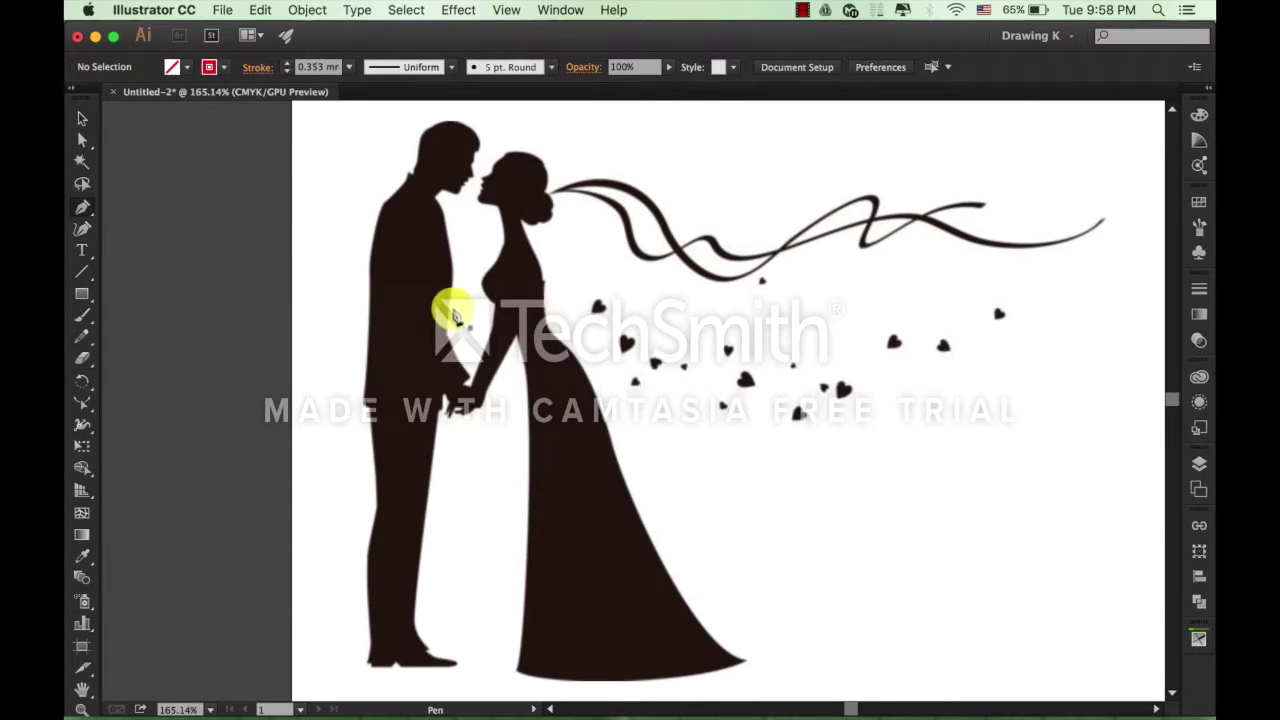
scroll(452, 295, up, 3)
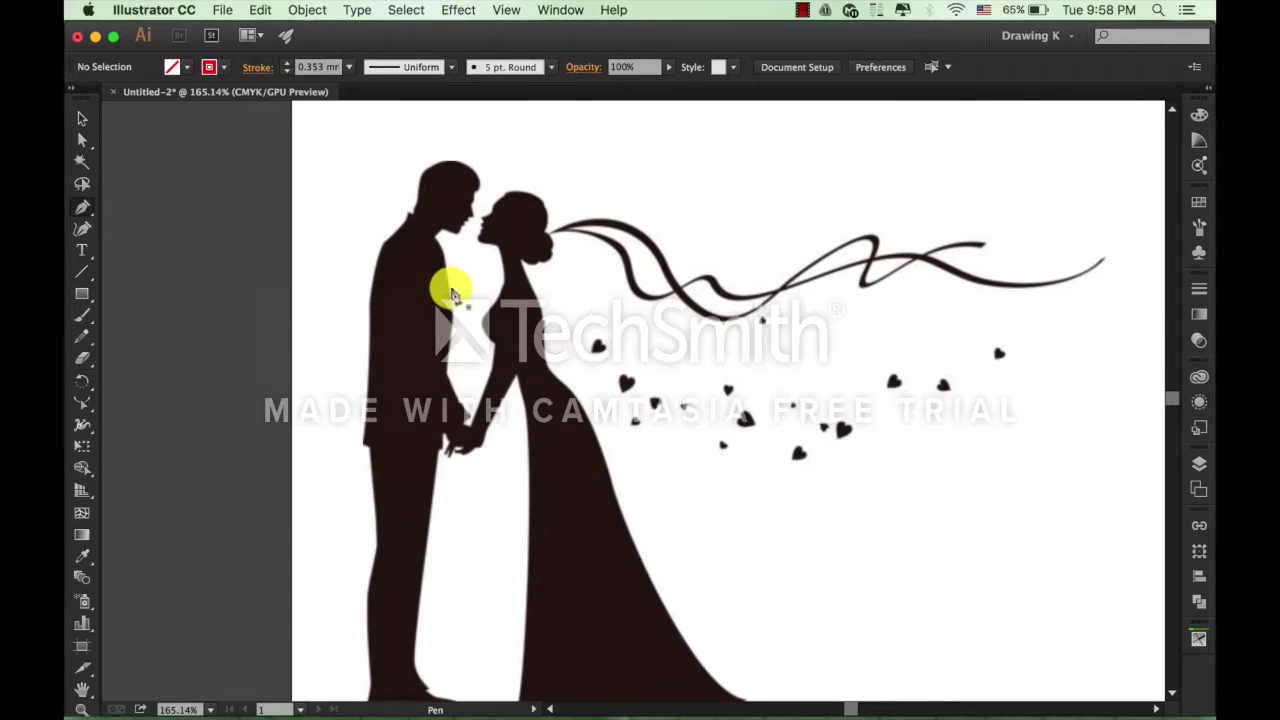
scroll(460, 172, up, 2)
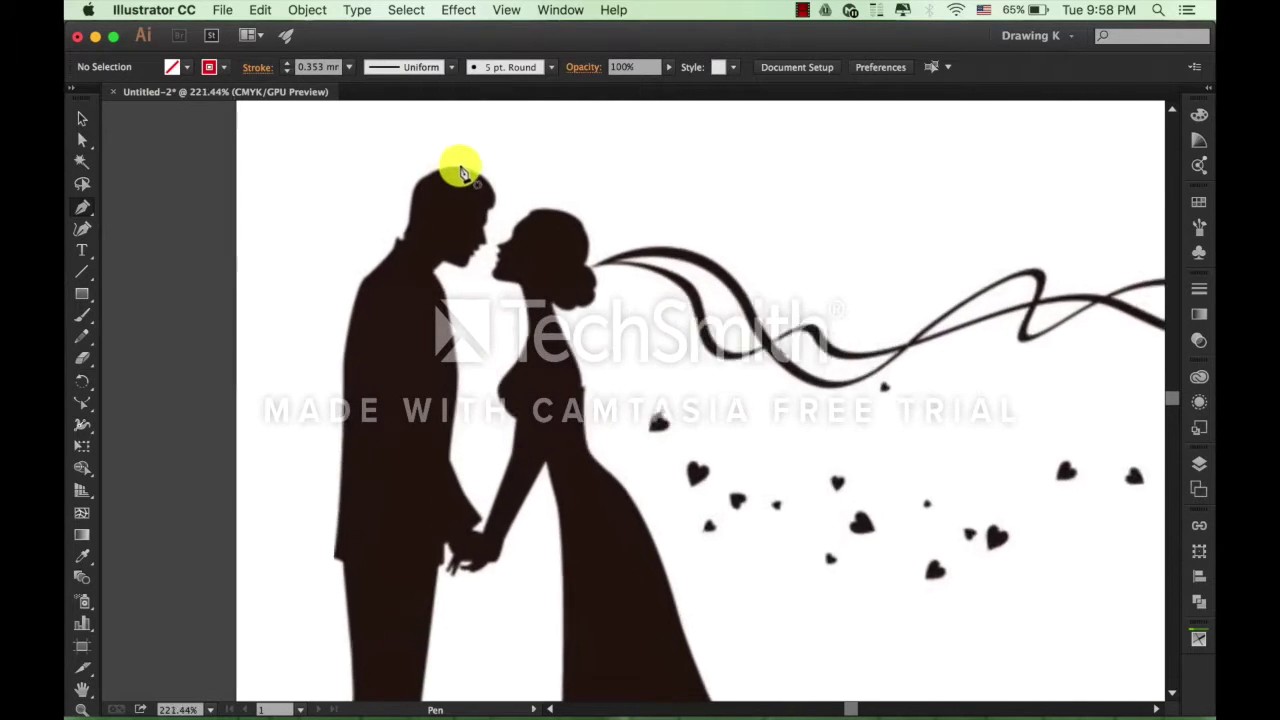
scroll(460, 172, up, 1)
scroll(462, 180, up, 2)
scroll(463, 188, up, 3)
scroll(465, 197, up, 2)
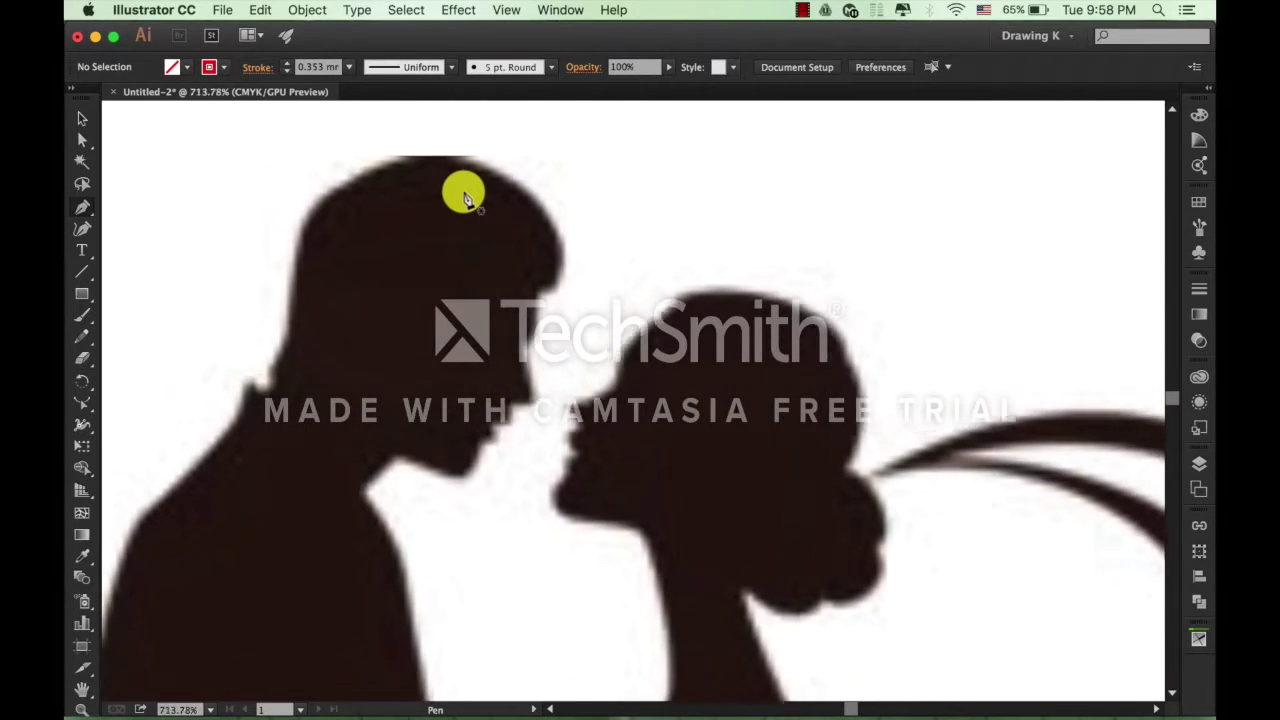
scroll(465, 197, up, 1)
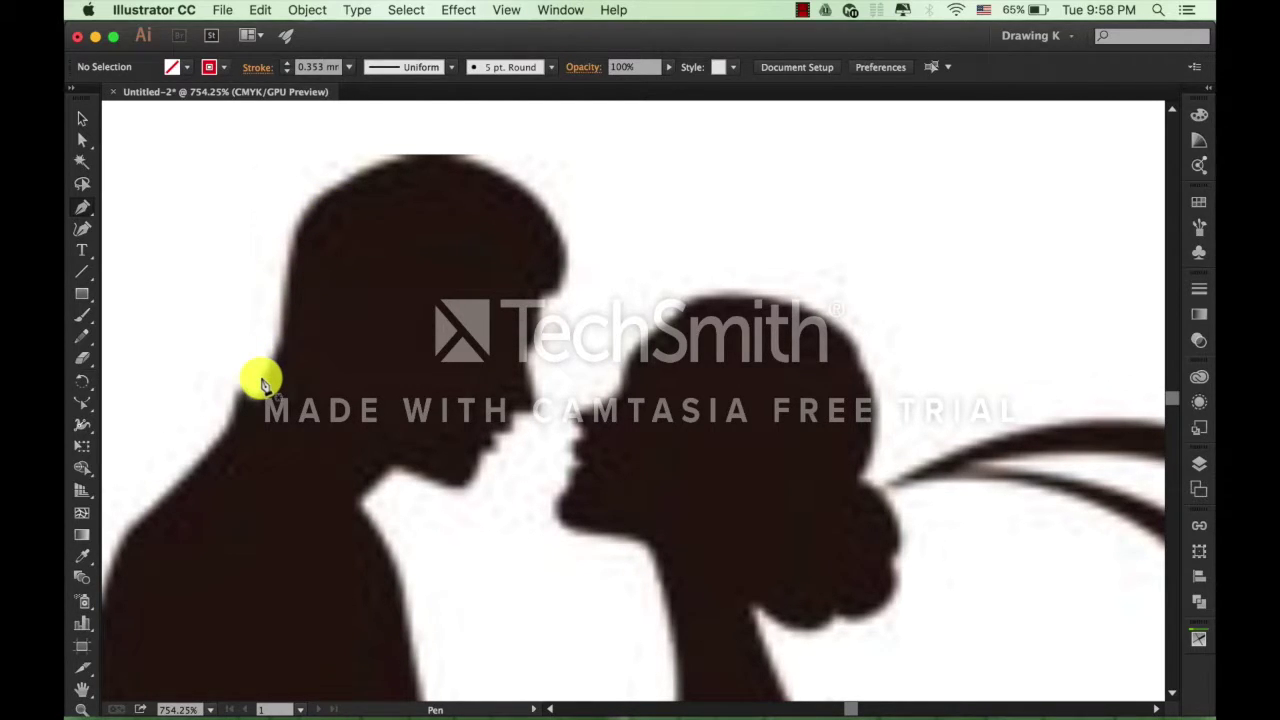
Trace the back of the groom's head from the nape toward the crown with curved anchors.
drag(261, 377, 284, 350)
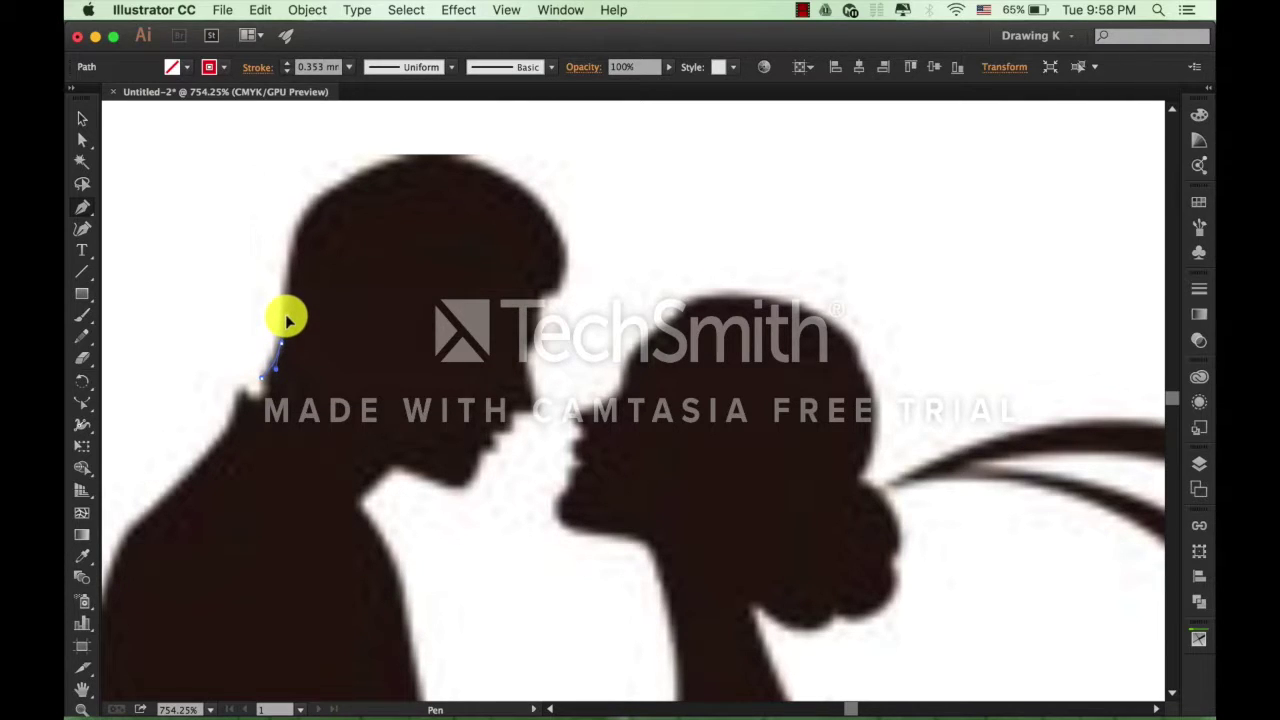
mouse_move(287, 320)
mouse_down()
mouse_move(262, 314)
mouse_move(297, 311)
mouse_move(257, 314)
mouse_move(297, 303)
mouse_move(251, 317)
mouse_move(320, 314)
mouse_move(337, 363)
mouse_move(304, 306)
mouse_move(266, 300)
mouse_move(229, 343)
mouse_move(283, 313)
mouse_up()
mouse_move(287, 322)
mouse_down()
mouse_move(277, 349)
mouse_move(300, 286)
mouse_move(295, 296)
mouse_move(386, 277)
mouse_move(289, 240)
mouse_move(316, 244)
mouse_move(281, 219)
mouse_move(299, 212)
mouse_move(302, 252)
mouse_move(343, 229)
mouse_move(339, 210)
mouse_move(314, 200)
mouse_move(312, 215)
mouse_up()
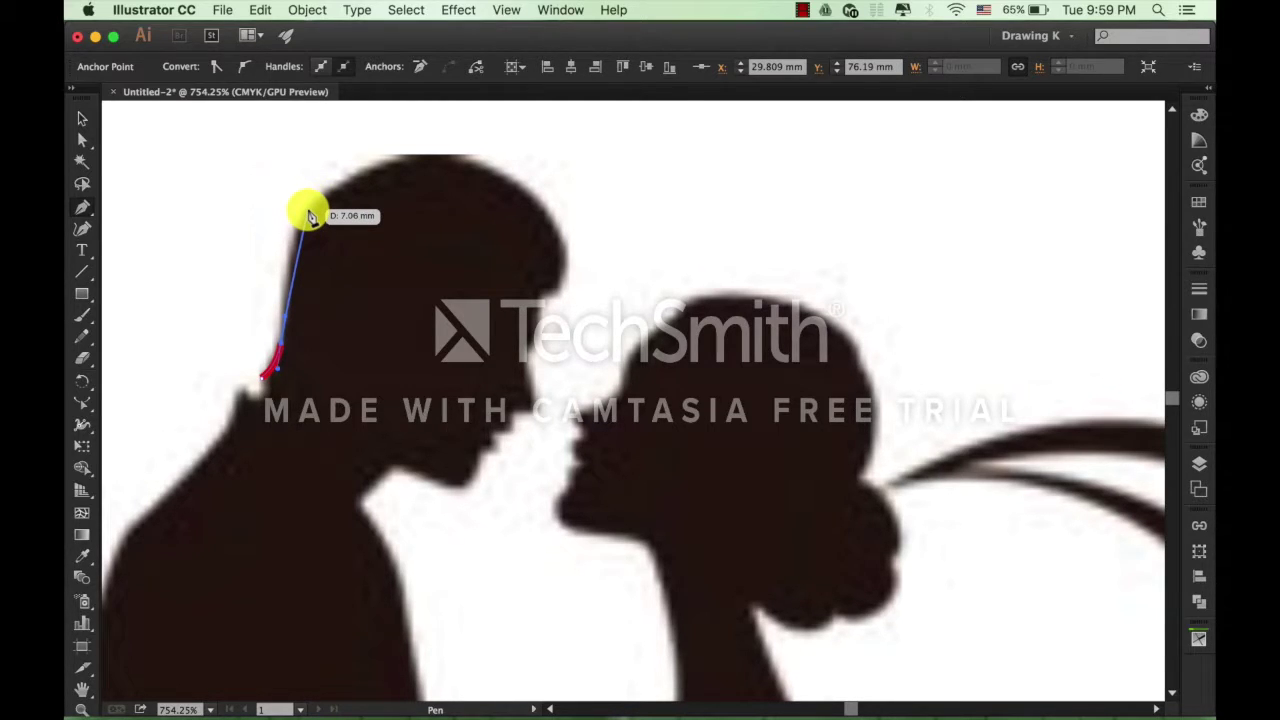
drag(310, 216, 323, 207)
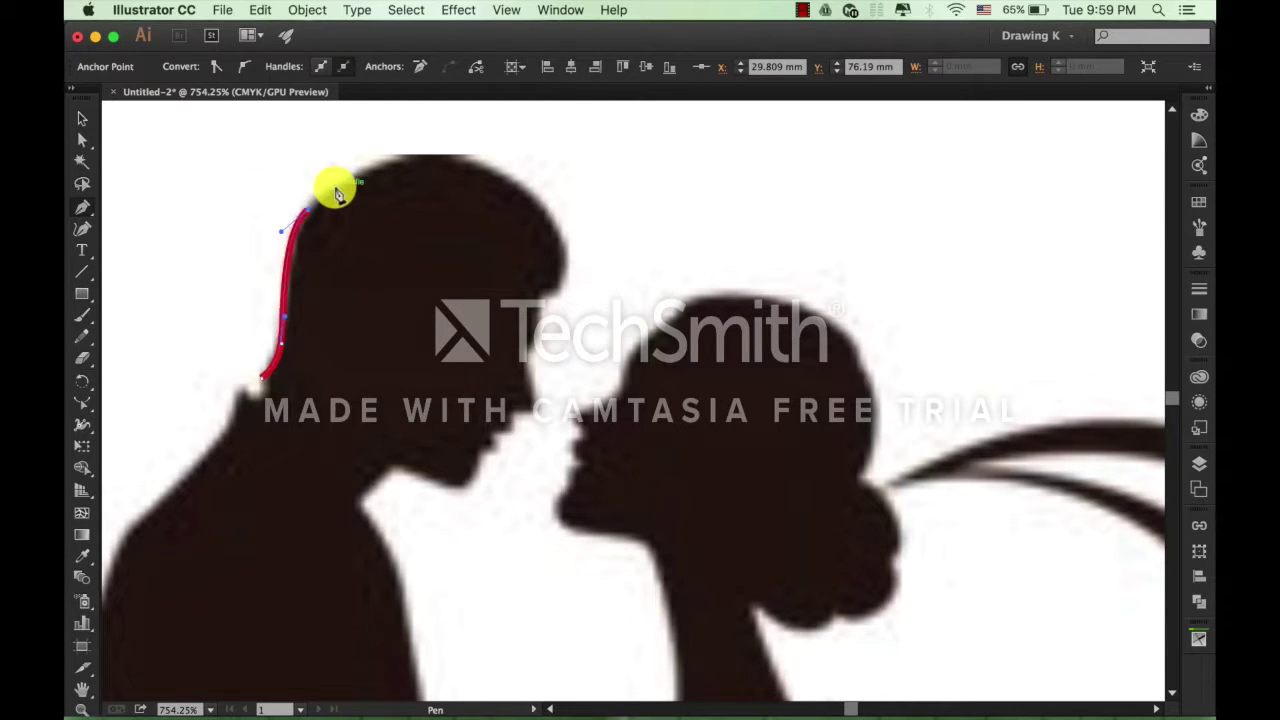
mouse_move(338, 193)
mouse_down()
mouse_move(350, 178)
mouse_move(446, 158)
mouse_up()
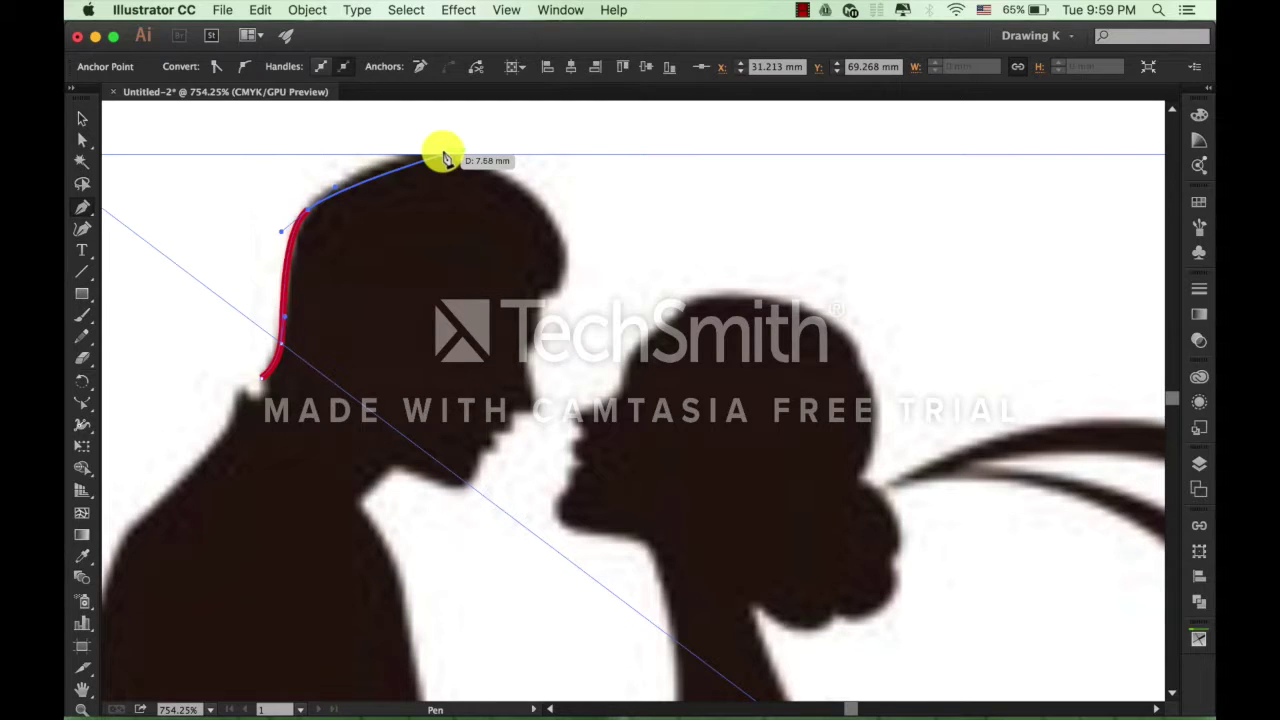
Continue the curved path across the crown and down the front of the hair.
mouse_move(446, 158)
mouse_down()
mouse_move(389, 170)
mouse_move(440, 160)
mouse_up()
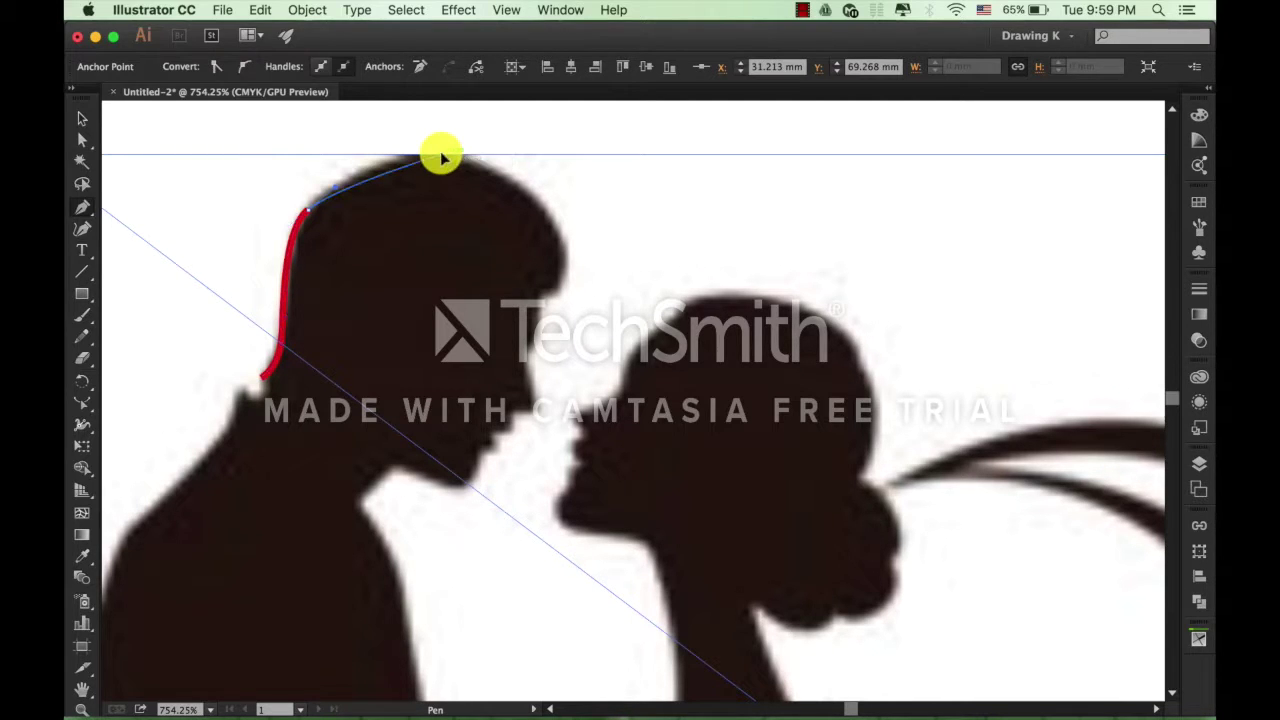
drag(448, 160, 462, 165)
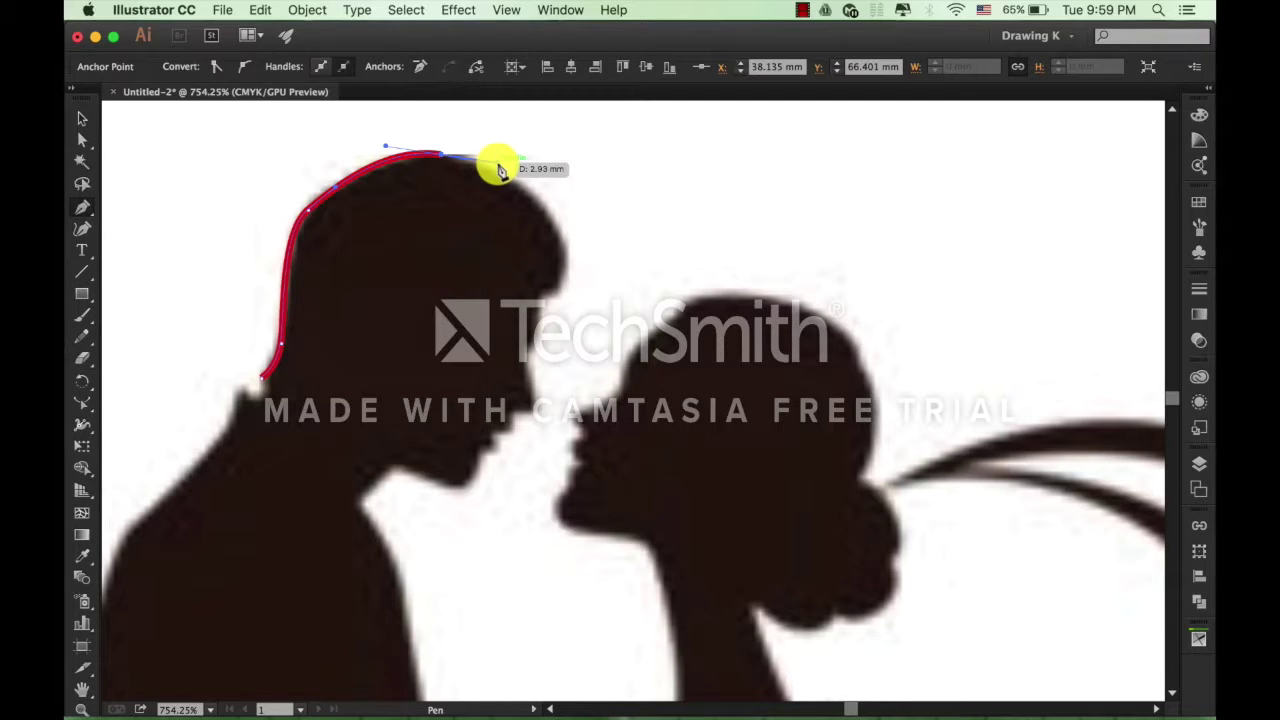
drag(499, 167, 497, 162)
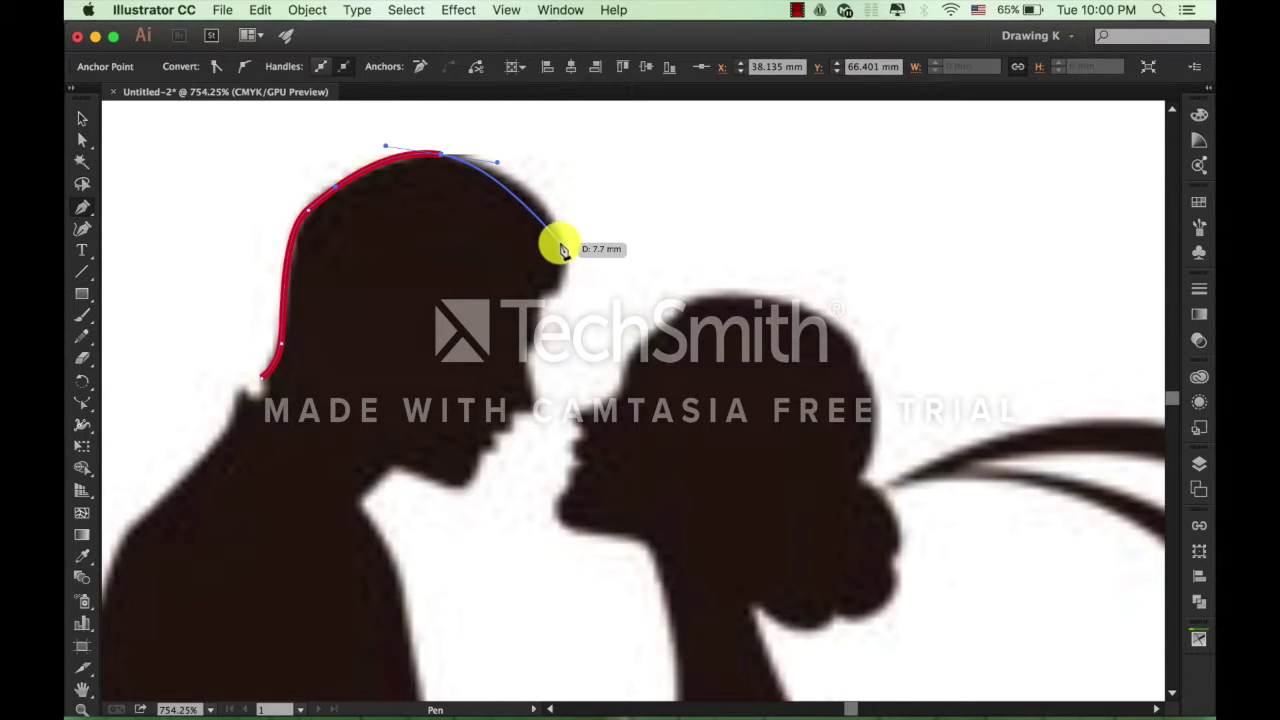
mouse_move(559, 248)
mouse_down()
mouse_move(572, 272)
mouse_move(562, 300)
mouse_up()
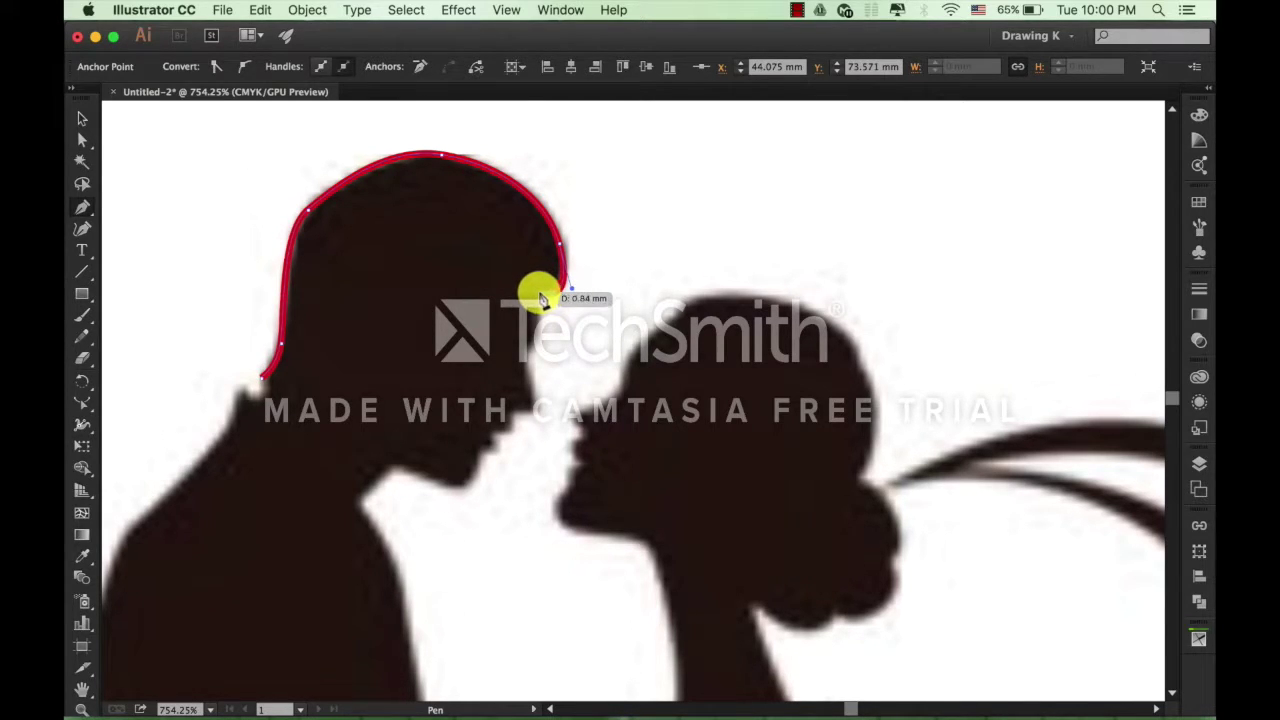
drag(541, 297, 535, 349)
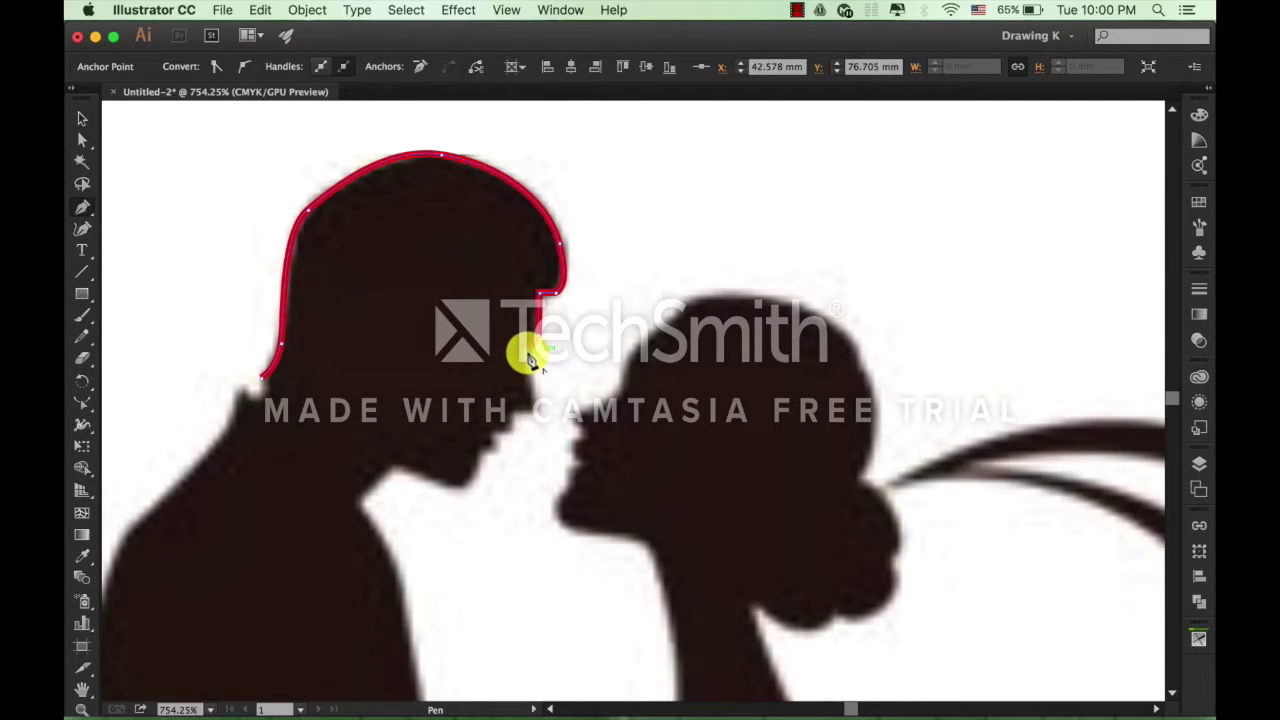
Trace down the groom's forehead, face, lips and chin, breaking the handle for a sharp turn.
drag(530, 360, 536, 405)
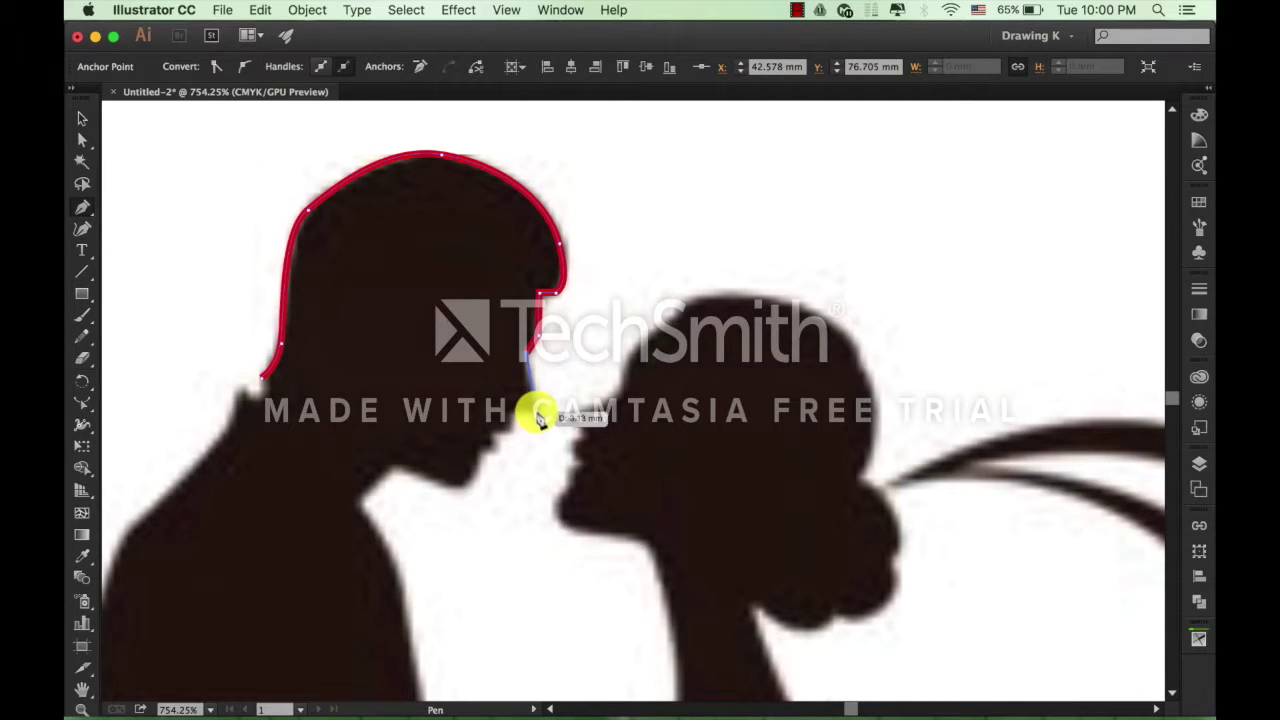
drag(528, 415, 484, 470)
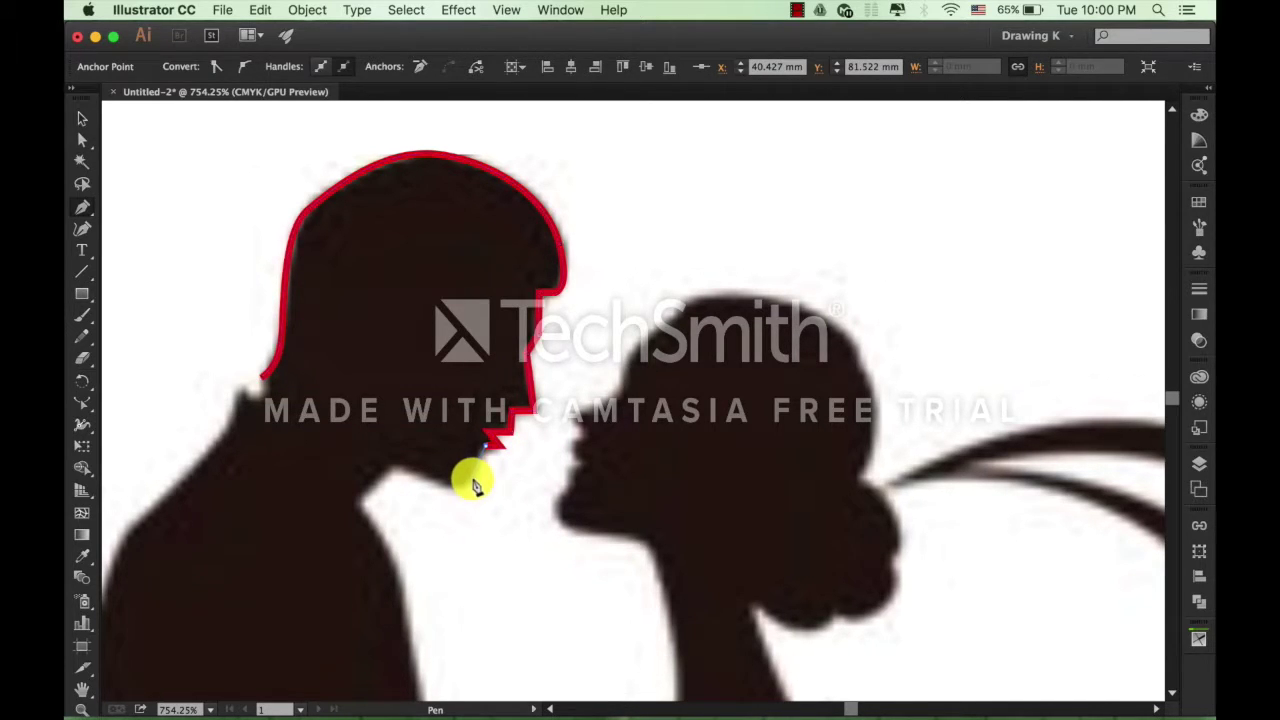
drag(475, 485, 459, 494)
drag(373, 487, 350, 521)
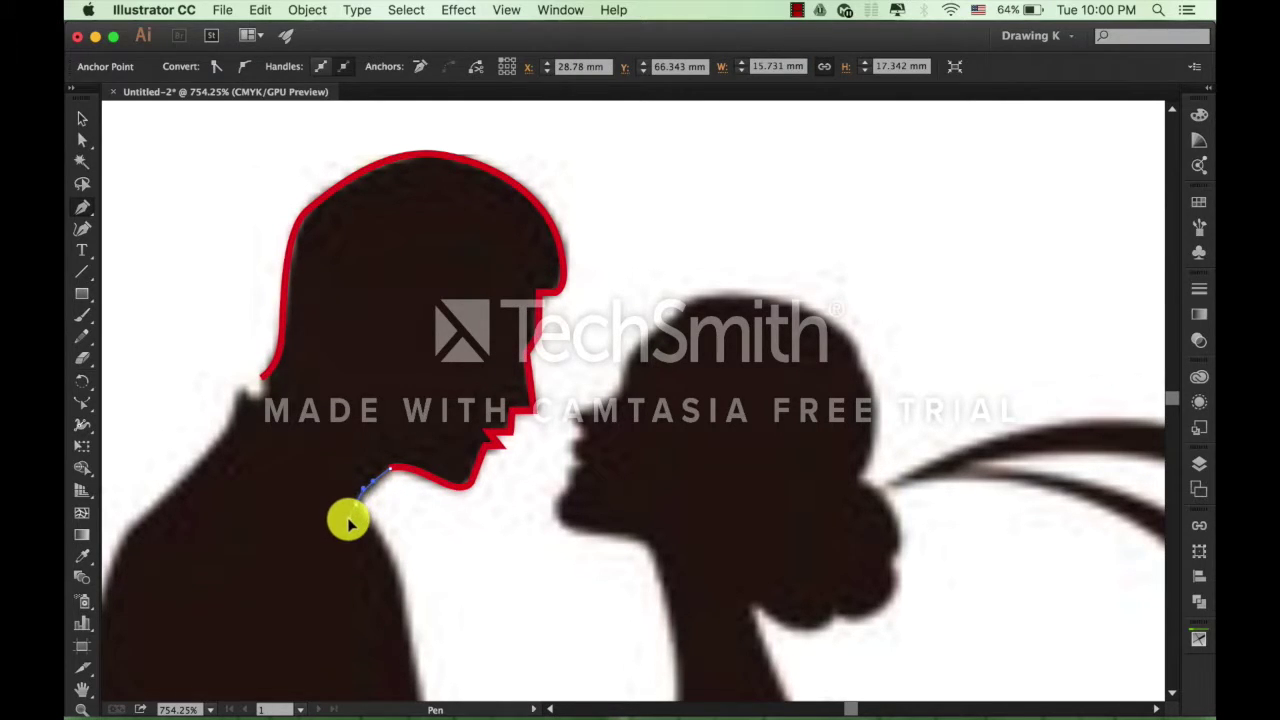
key(alt)
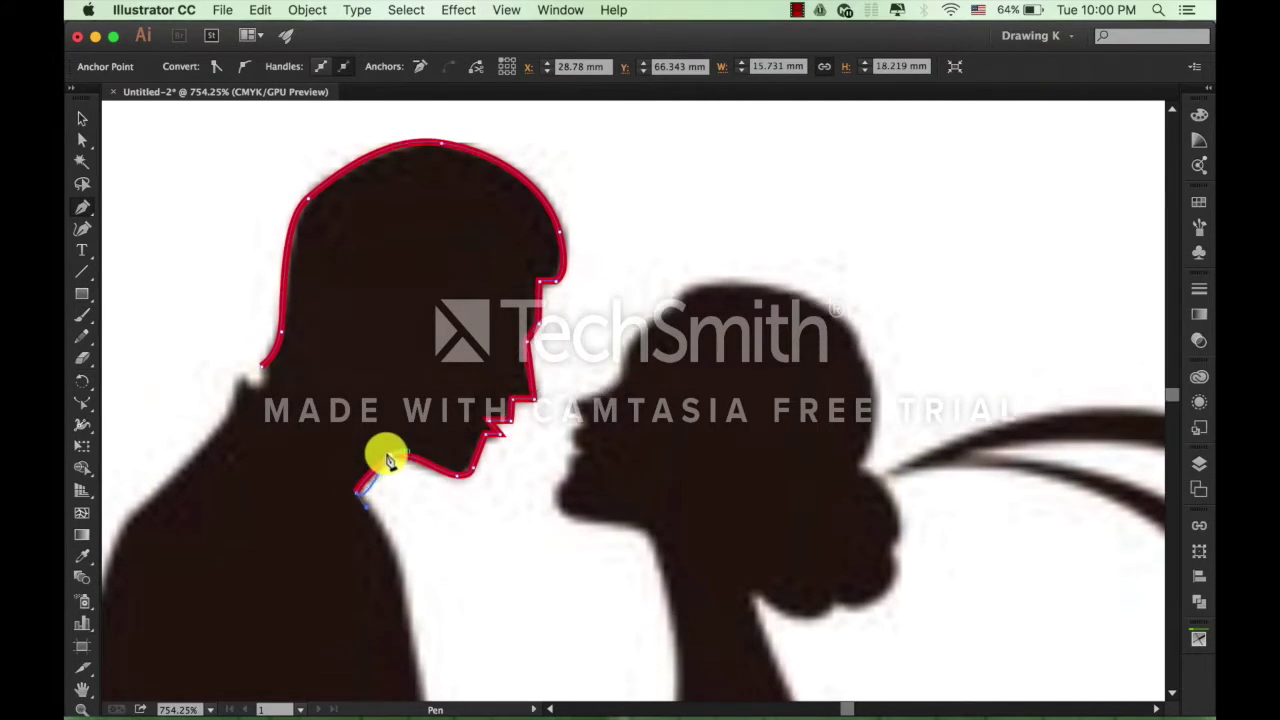
Pan down and anchor the outline partway down the groom's neck.
scroll(384, 450, down, 3)
scroll(388, 440, down, 1)
scroll(393, 420, down, 1)
scroll(400, 385, down, 1)
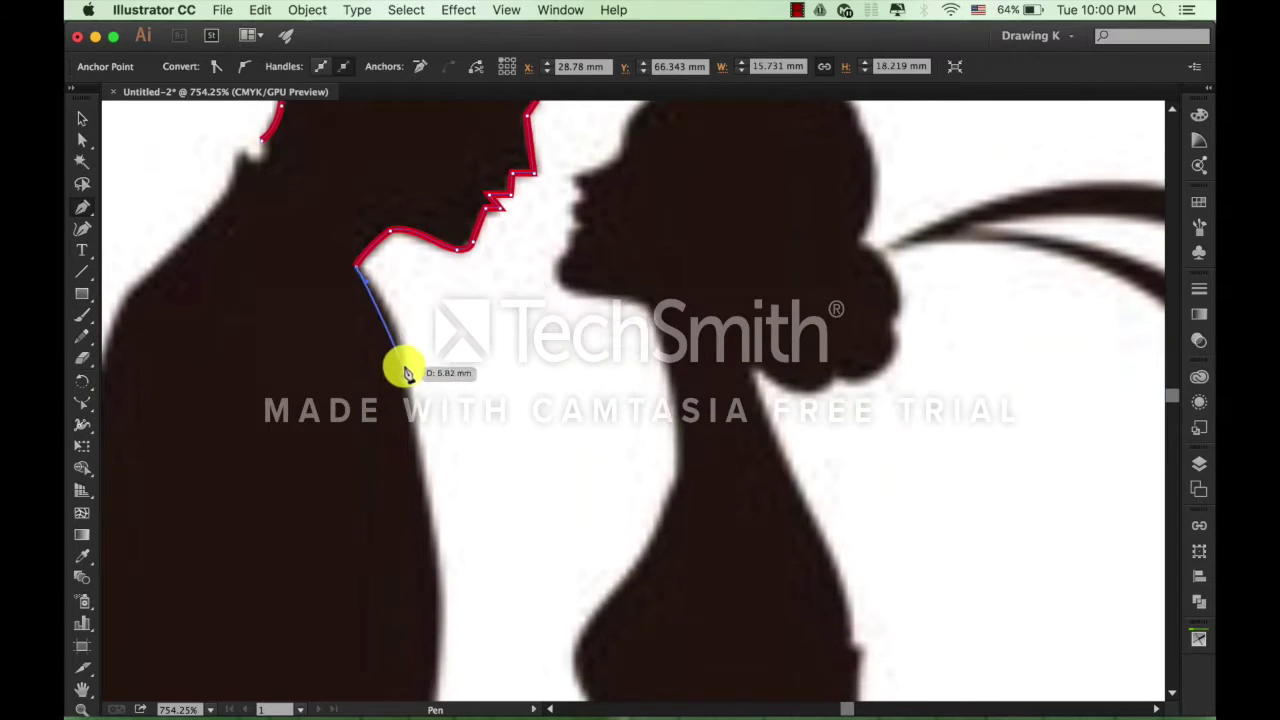
scroll(407, 350, down, 1)
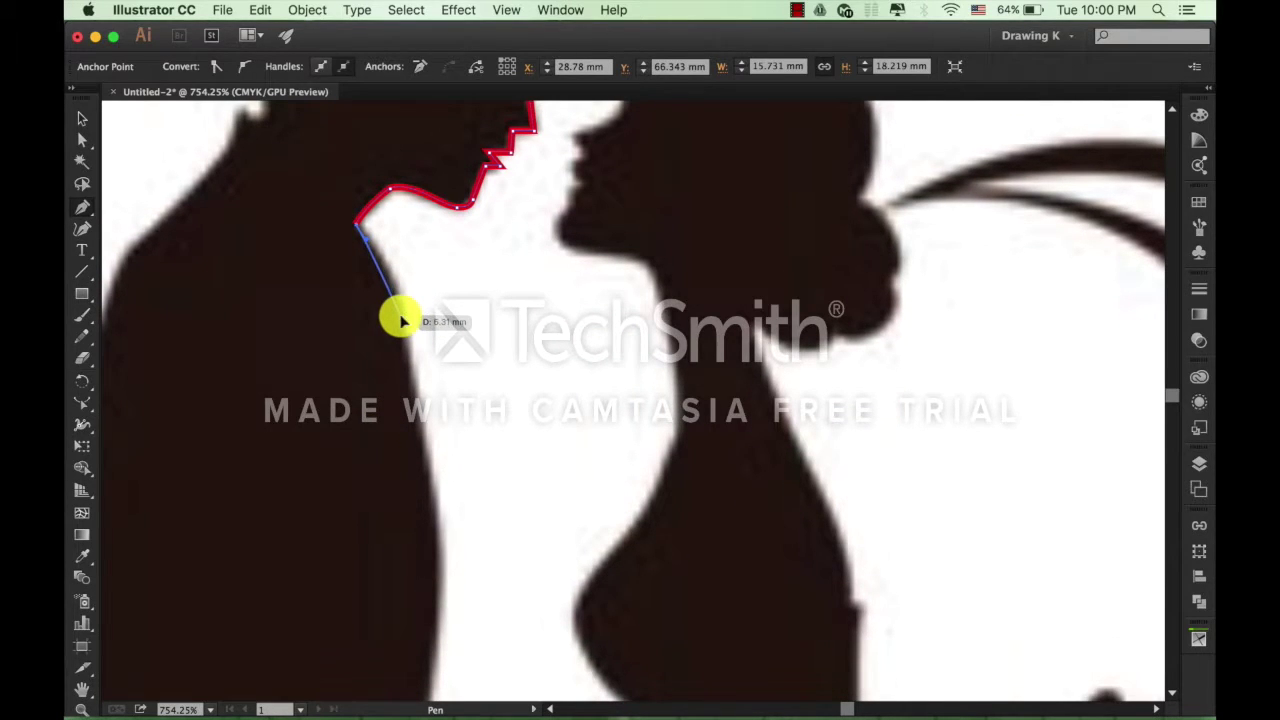
drag(401, 318, 408, 366)
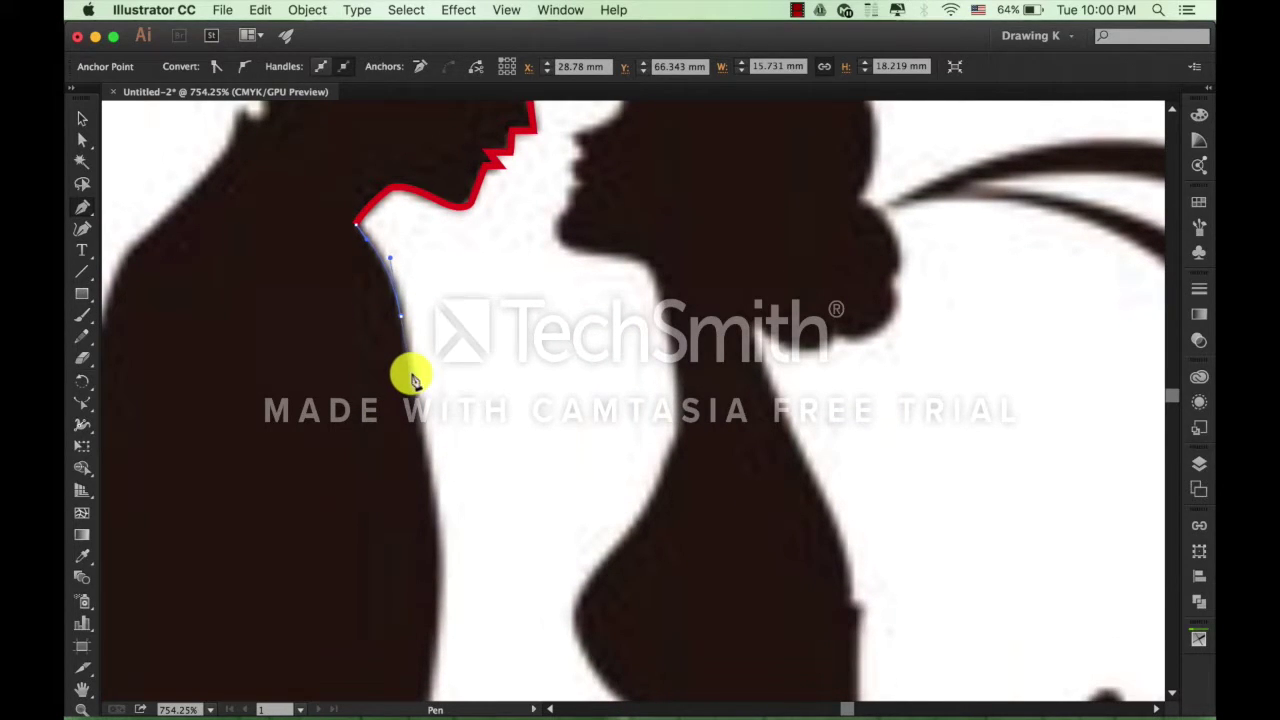
scroll(457, 394, down, 1)
scroll(551, 291, left, 2)
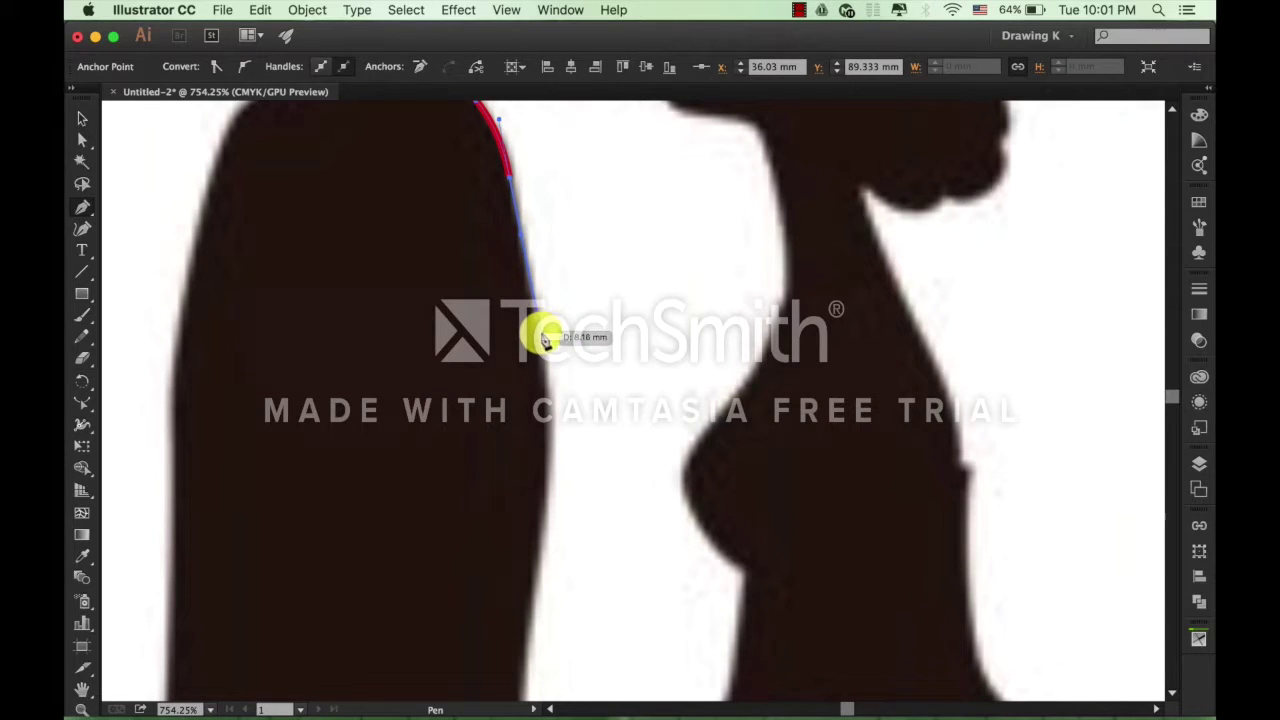
Anchor the outline down the groom's chest and arm to a corner at the joined hands.
click(545, 402)
scroll(570, 370, down, 3)
scroll(600, 280, left, 1)
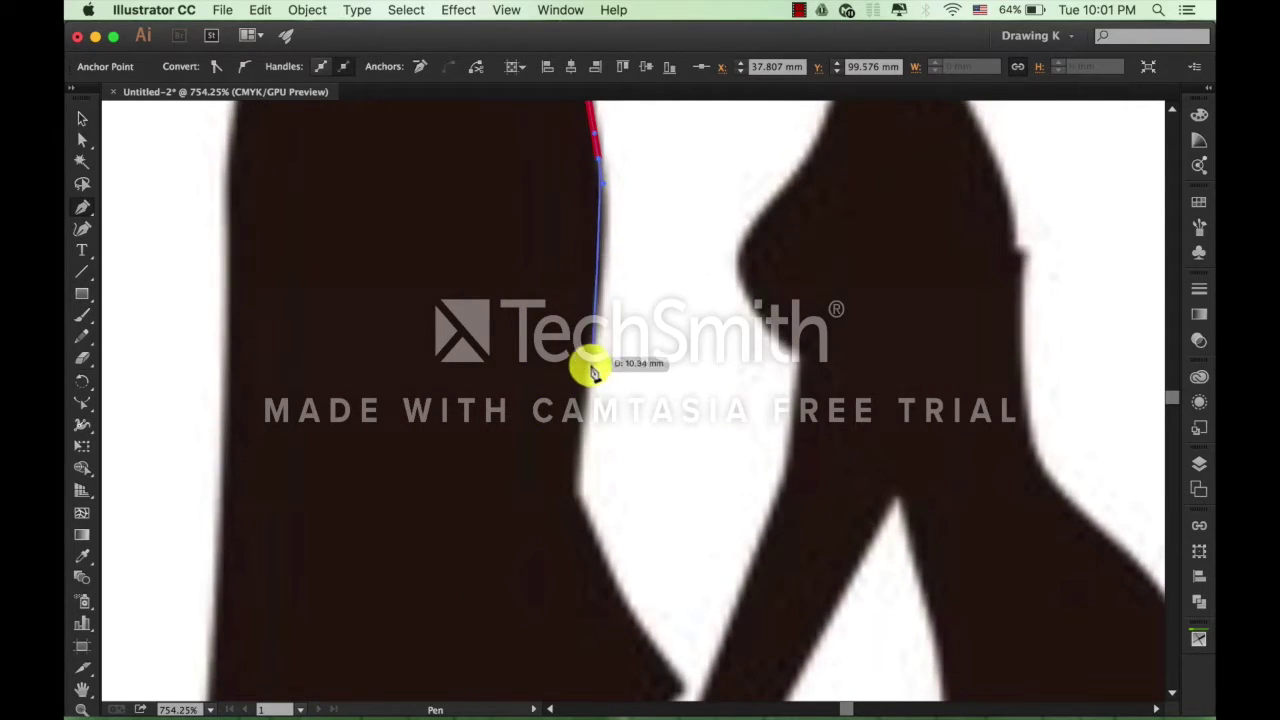
click(584, 387)
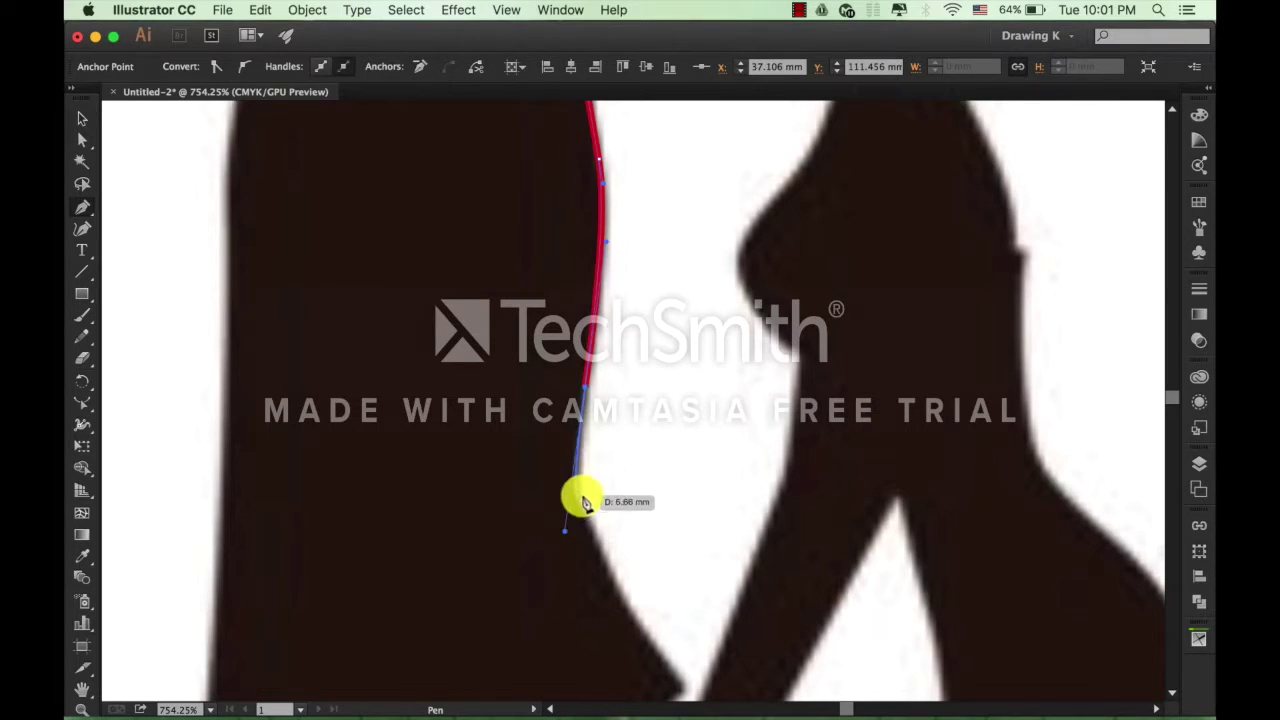
scroll(585, 502, down, 3)
click(682, 423)
click(648, 456)
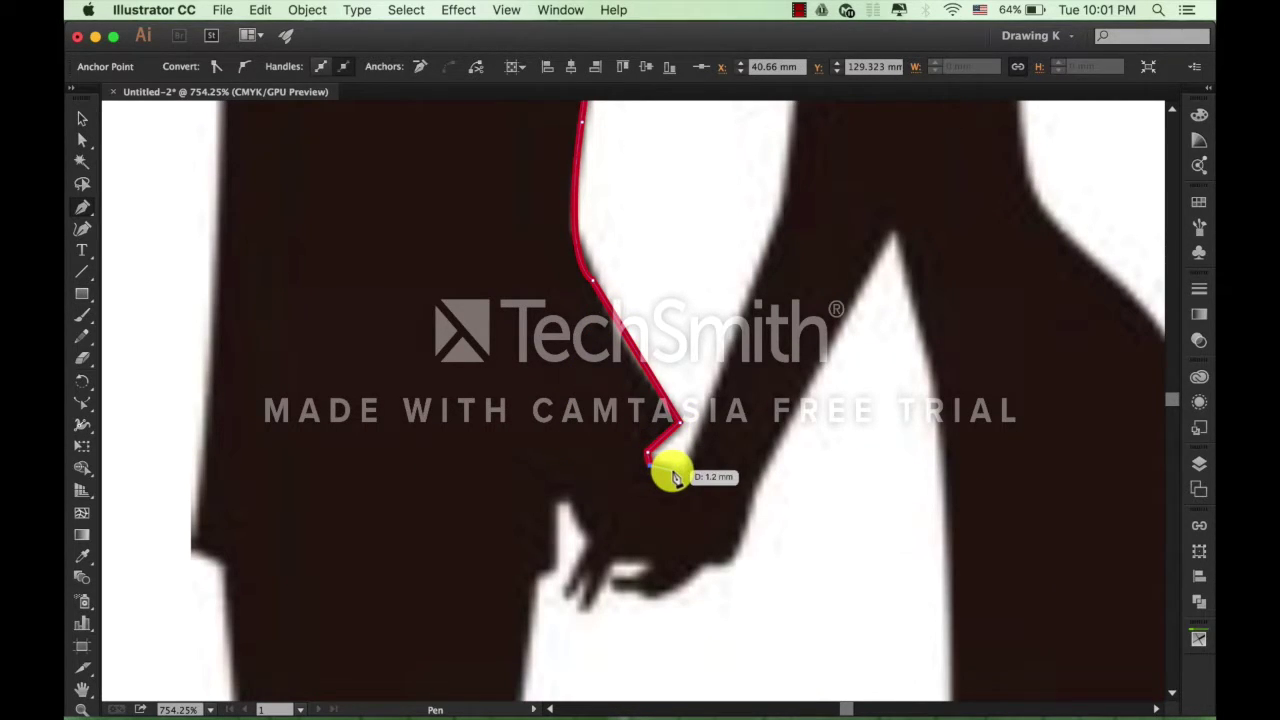
drag(694, 451, 563, 477)
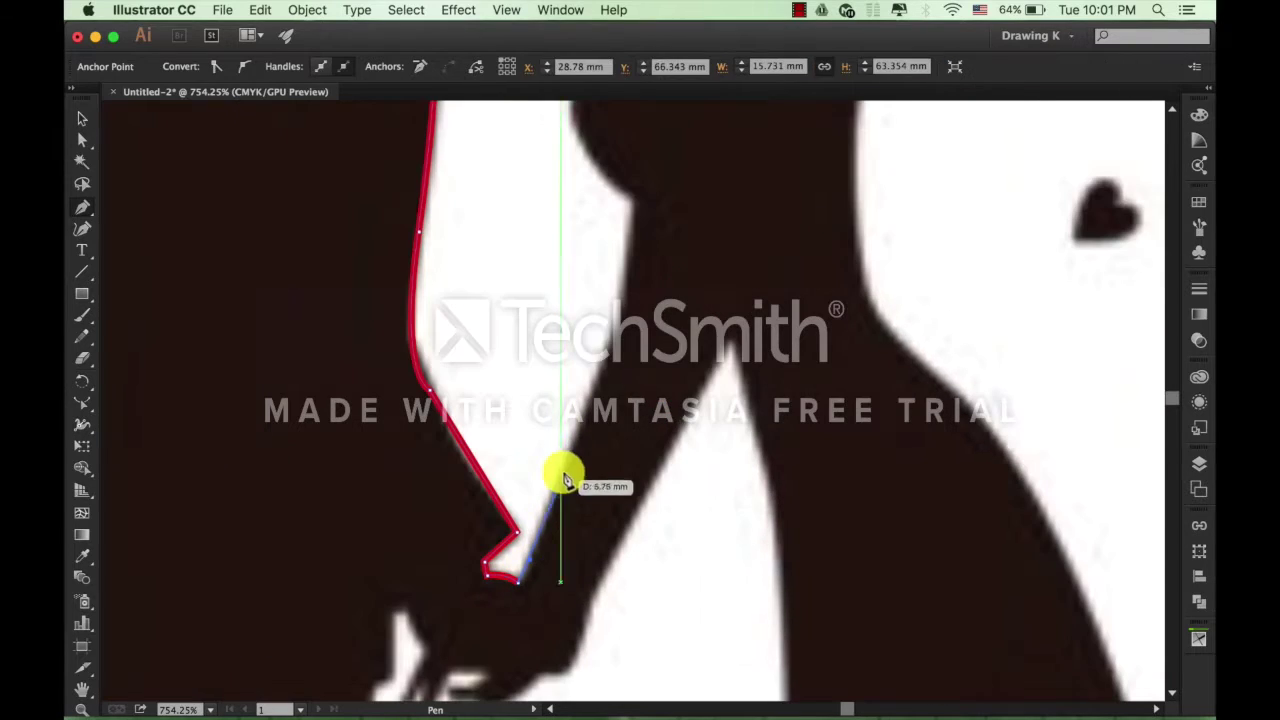
mouse_move(614, 323)
mouse_down()
mouse_move(682, 640)
mouse_move(663, 434)
mouse_up()
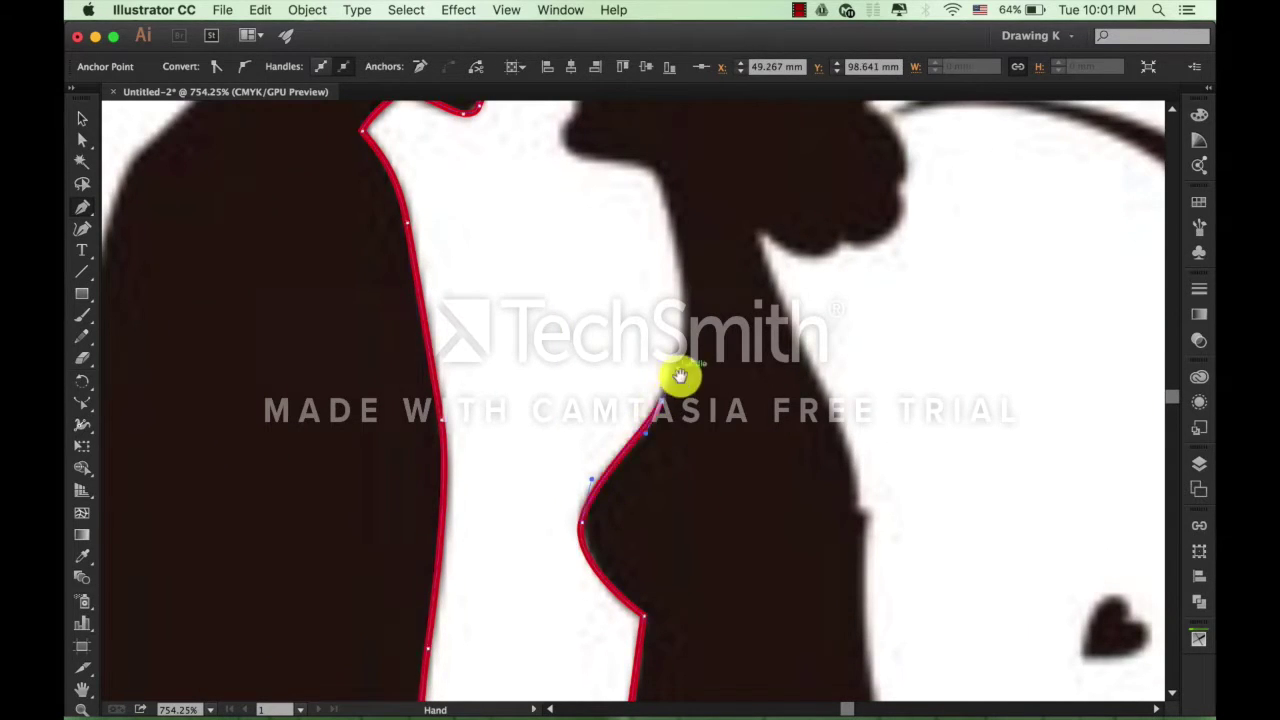
Trace up the bride's neck, throat, chin and lips toward her nose.
scroll(680, 365, up, 3)
click(700, 349)
scroll(630, 258, up, 3)
click(590, 328)
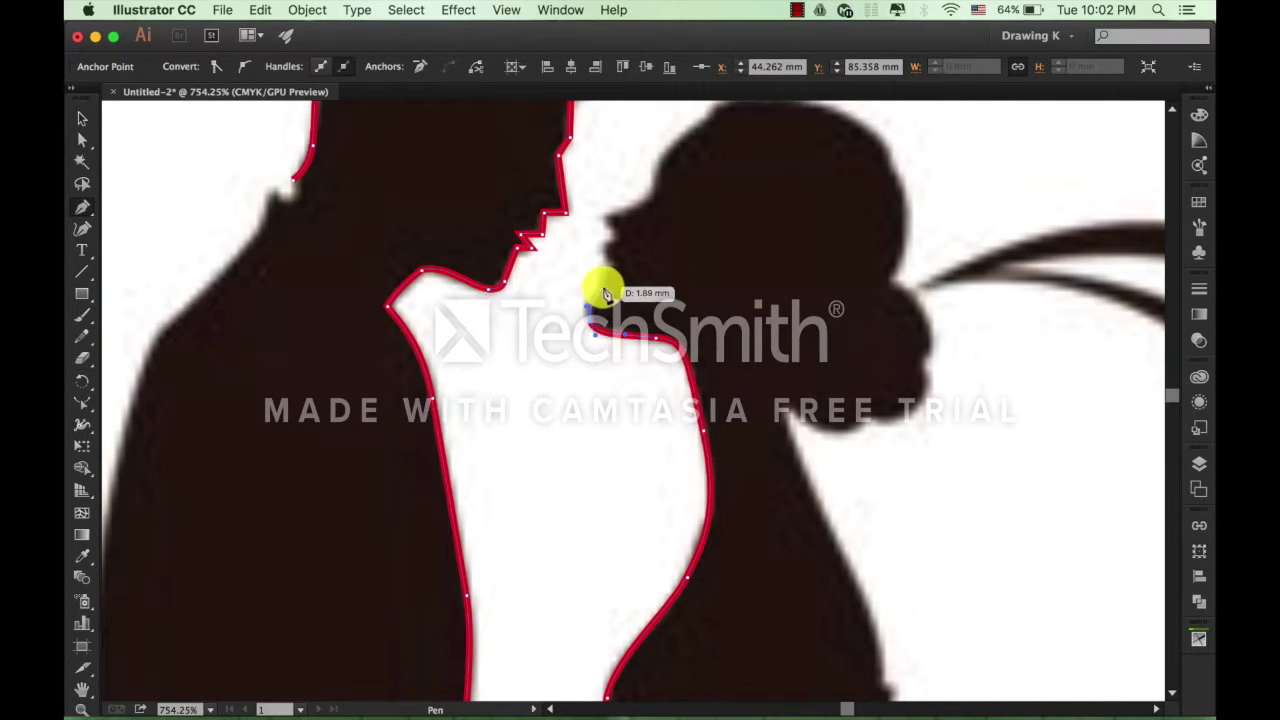
scroll(617, 290, up, 3)
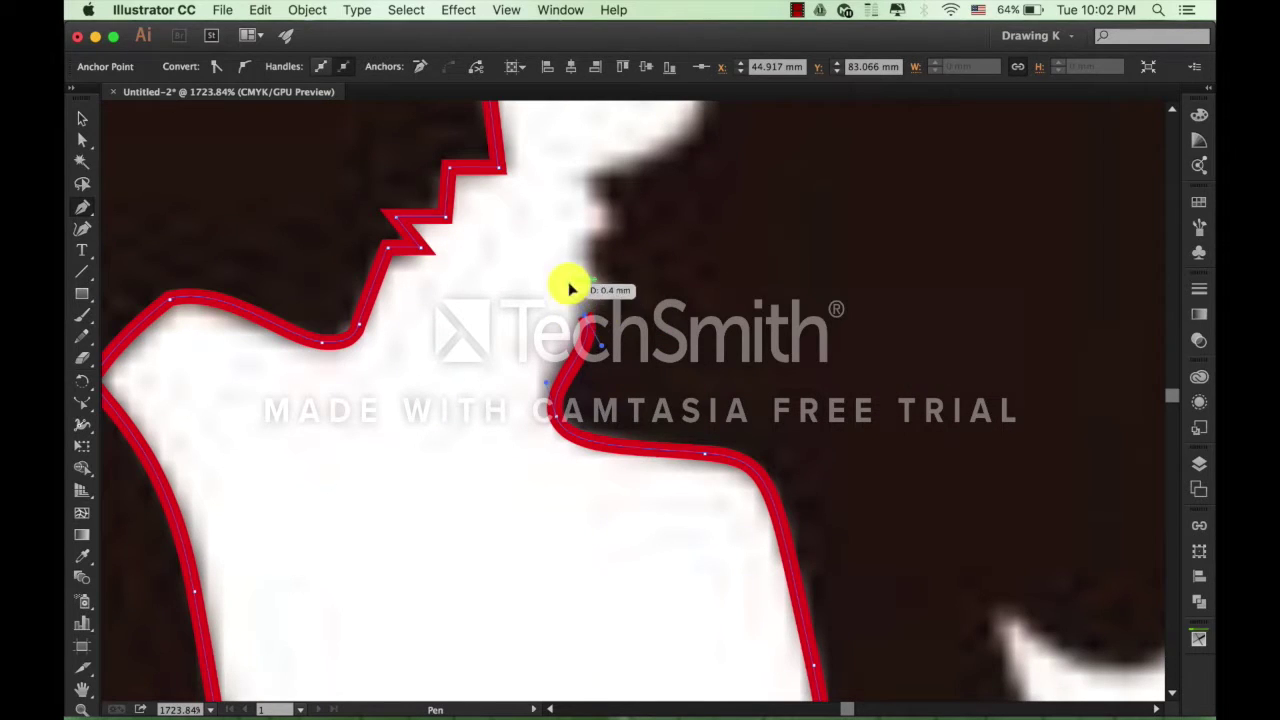
click(568, 245)
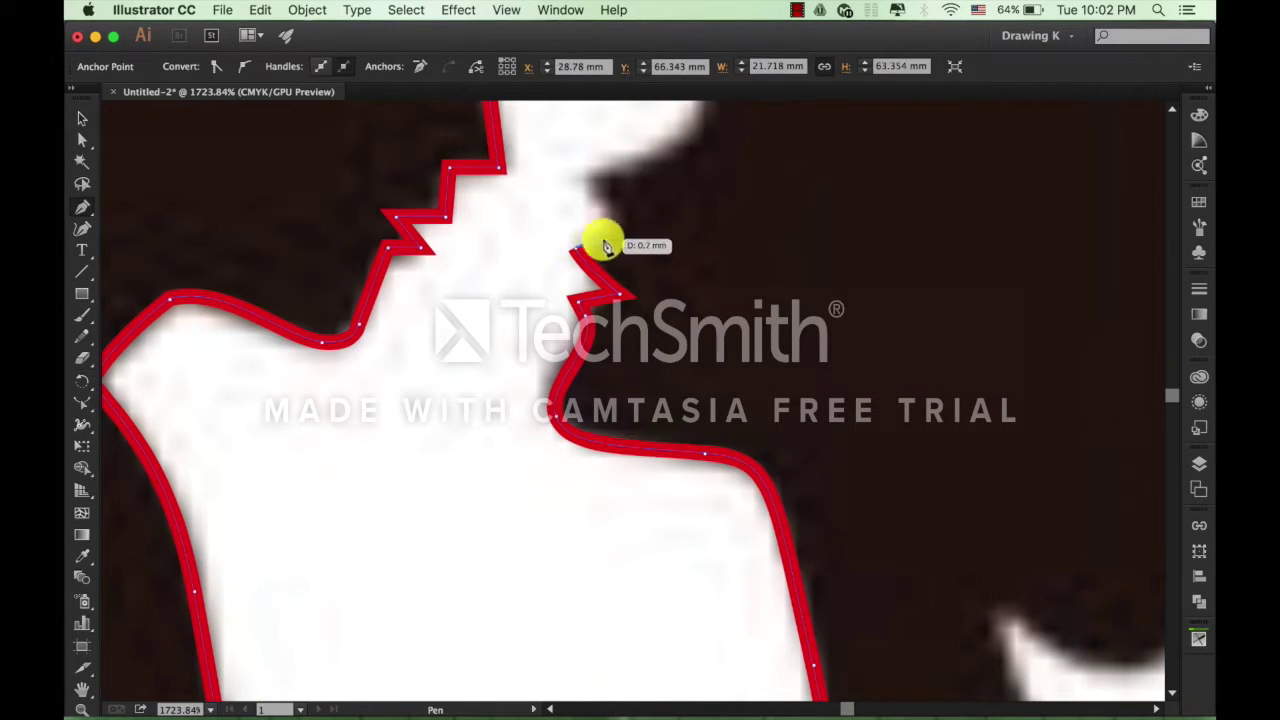
click(622, 236)
click(578, 178)
Curve the outline over the bride's forehead, hairline and top of her head.
drag(567, 158, 371, 434)
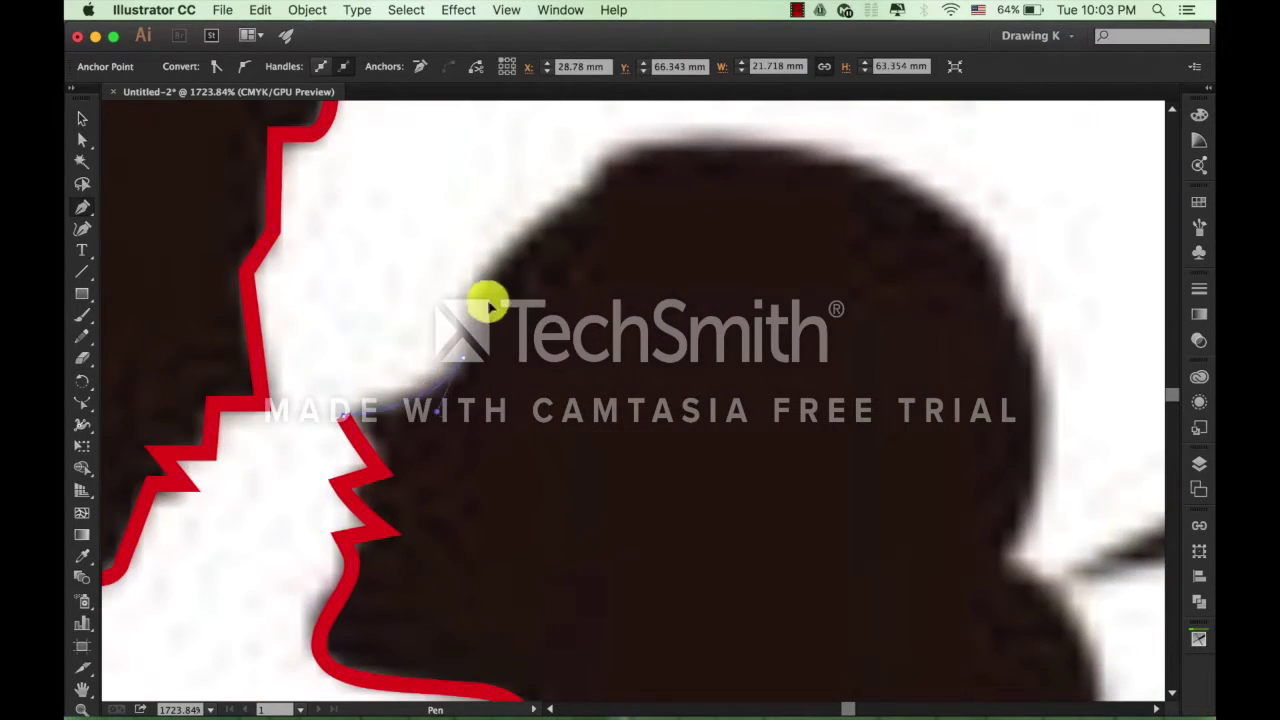
drag(444, 376, 540, 335)
scroll(814, 309, down, 1)
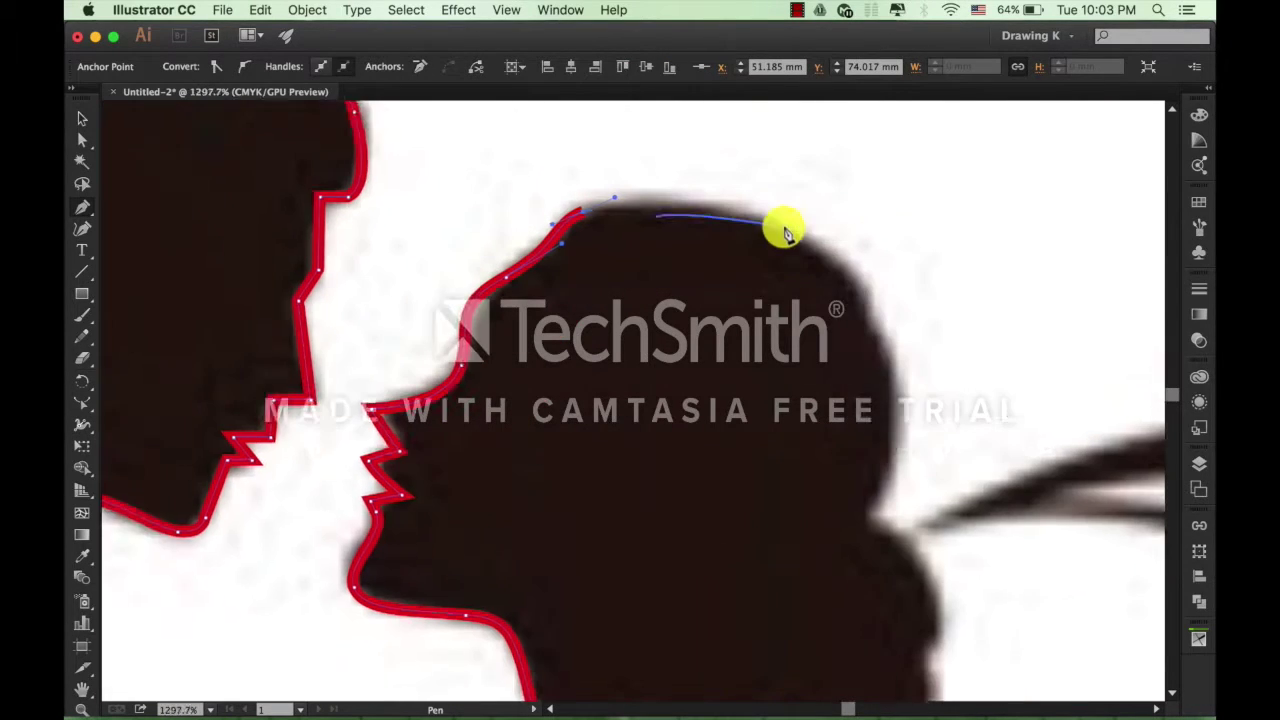
drag(760, 150, 809, 335)
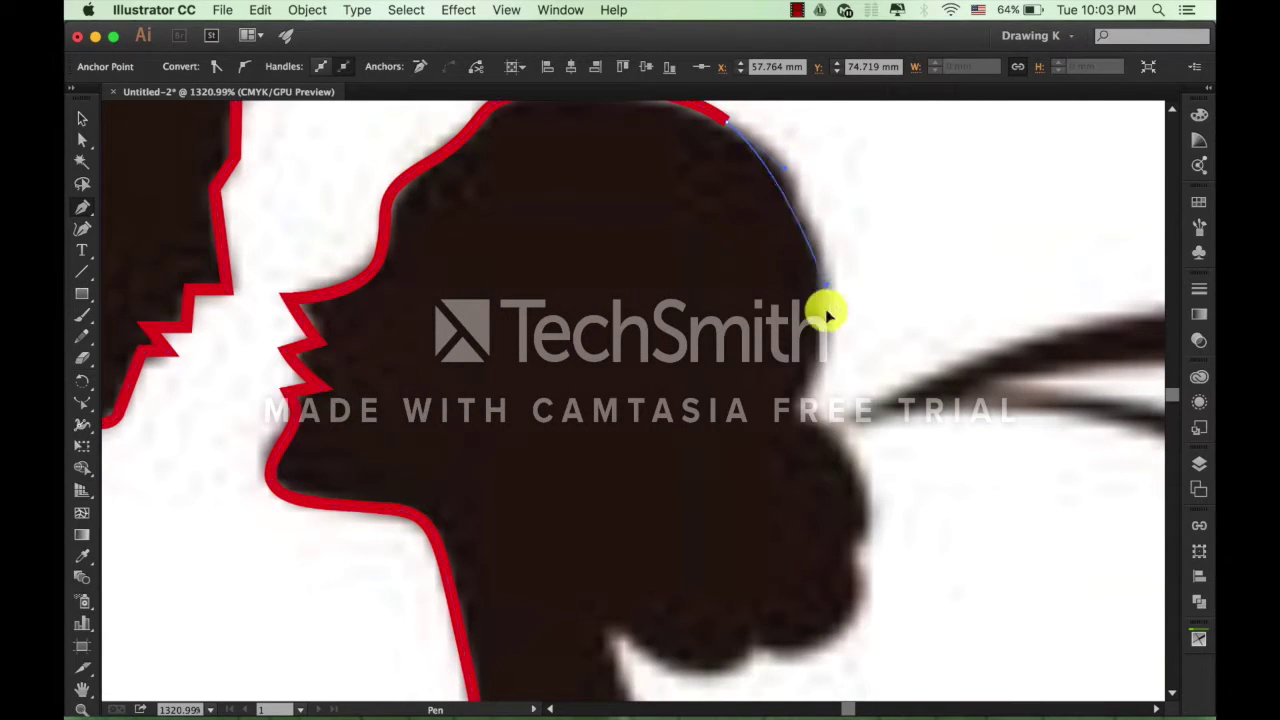
click(800, 405)
scroll(794, 409, down, 2)
scroll(794, 409, right, 2)
Curve the outline around the bride's hair bun into her nape and down her back.
click(762, 480)
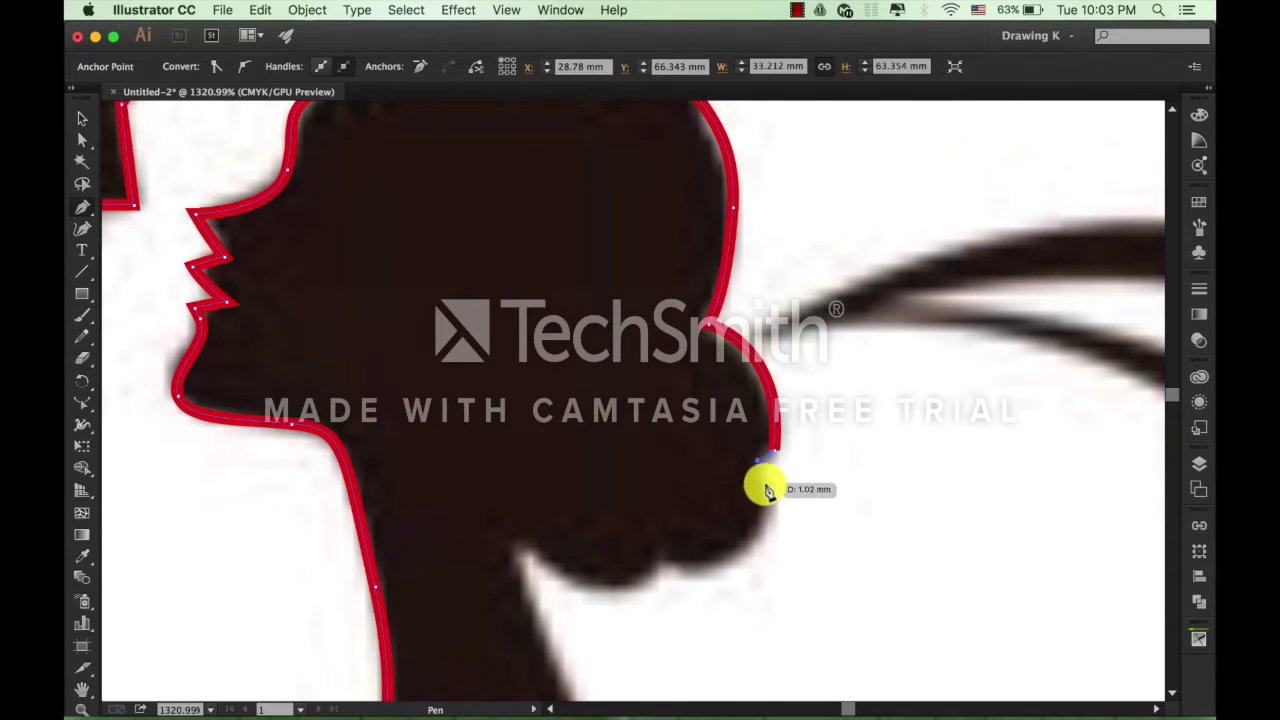
scroll(734, 526, down, 3)
scroll(734, 526, left, 3)
drag(793, 415, 708, 383)
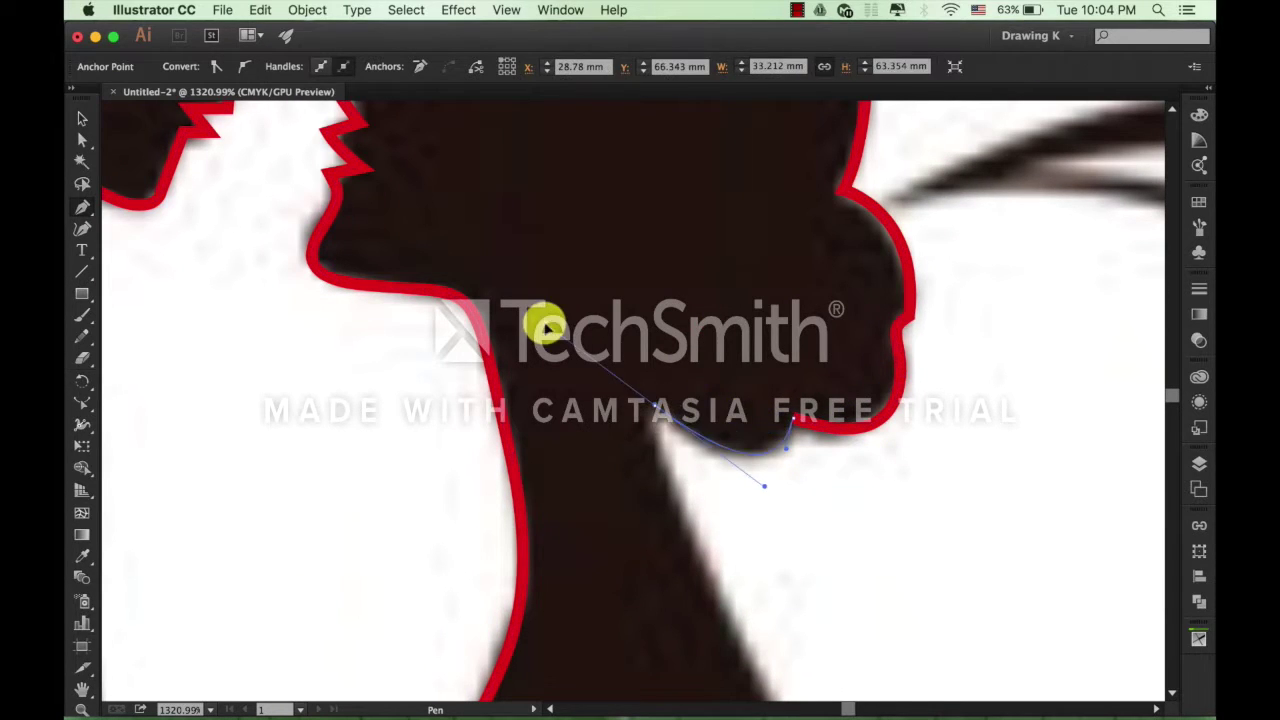
drag(657, 443, 690, 470)
scroll(650, 415, down, 3)
scroll(650, 415, right, 2)
scroll(650, 415, down, 3)
scroll(743, 357, down, 3)
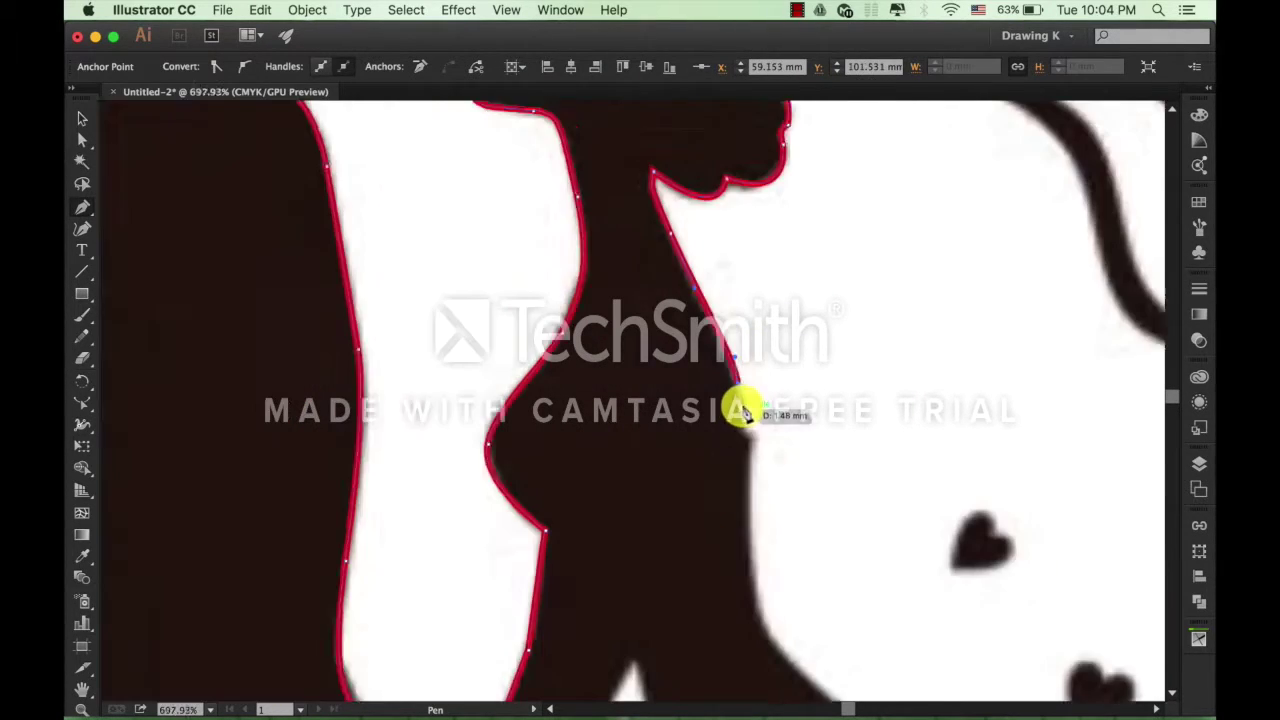
scroll(737, 409, down, 3)
click(737, 309)
scroll(737, 309, down, 5)
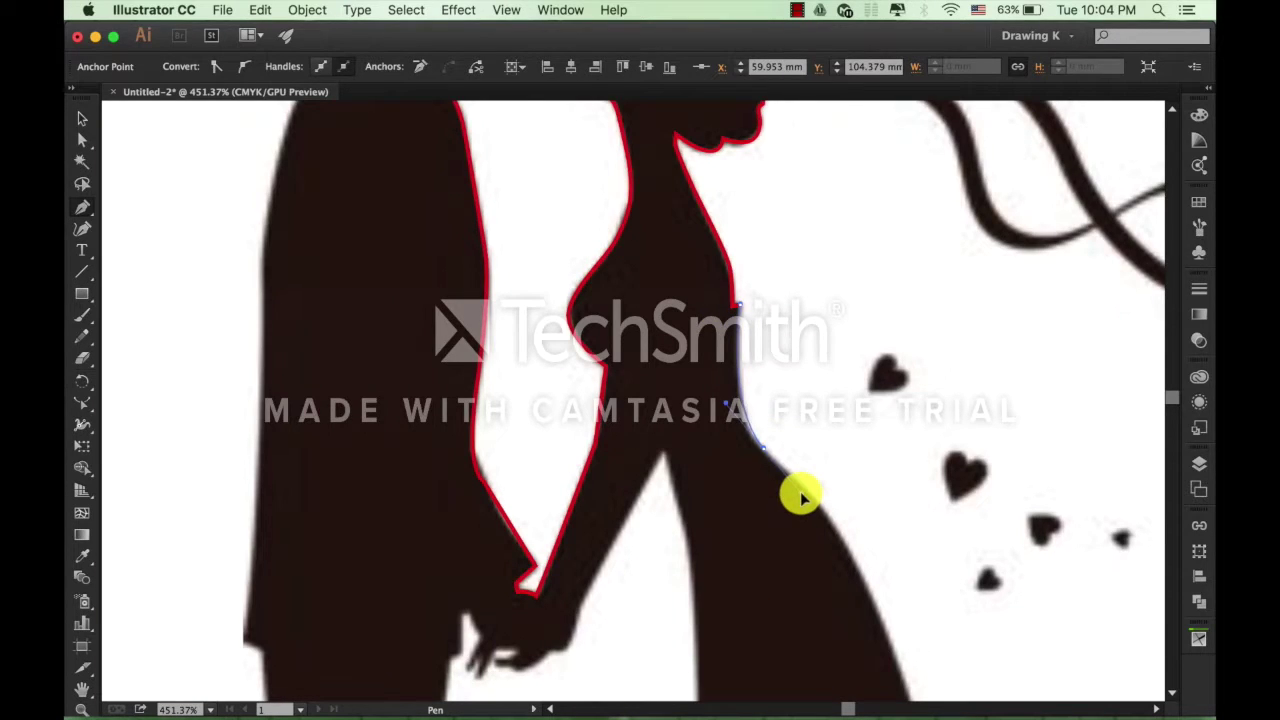
scroll(734, 271, down, 3)
scroll(651, 391, down, 3)
Add a curved anchor at the train tip and a corner at the hem's left end.
scroll(651, 391, down, 5)
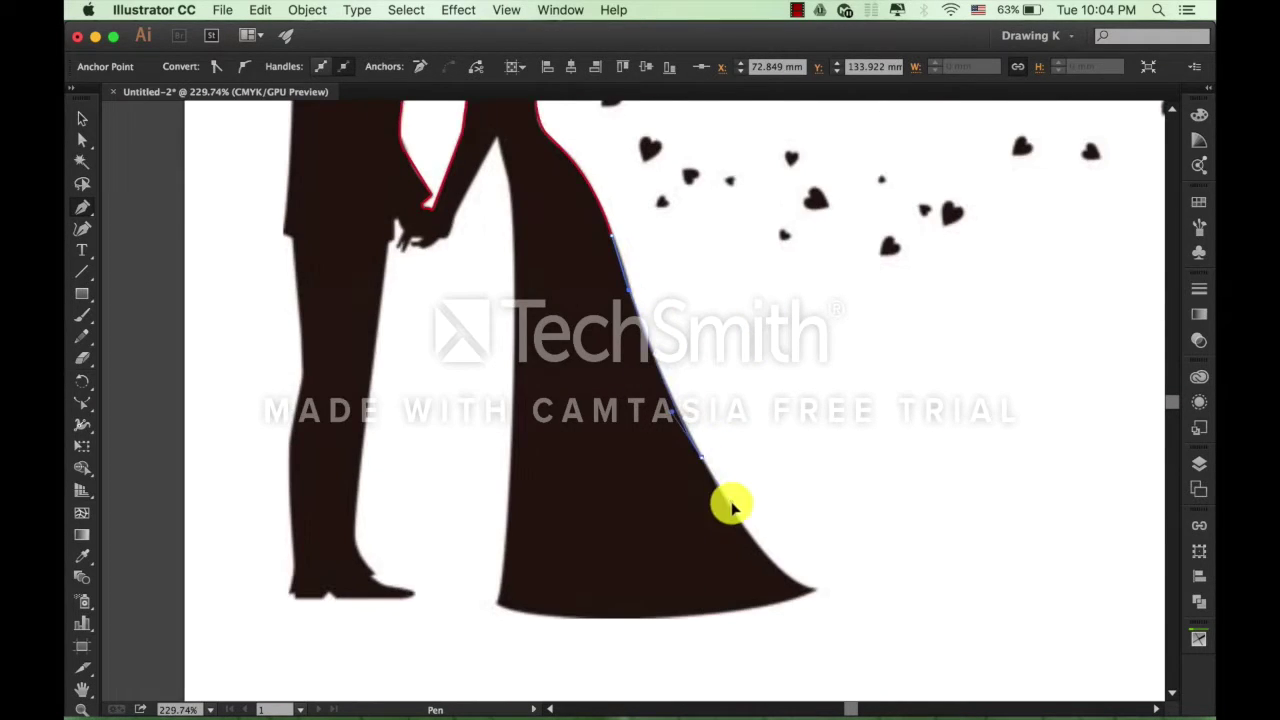
drag(816, 590, 868, 612)
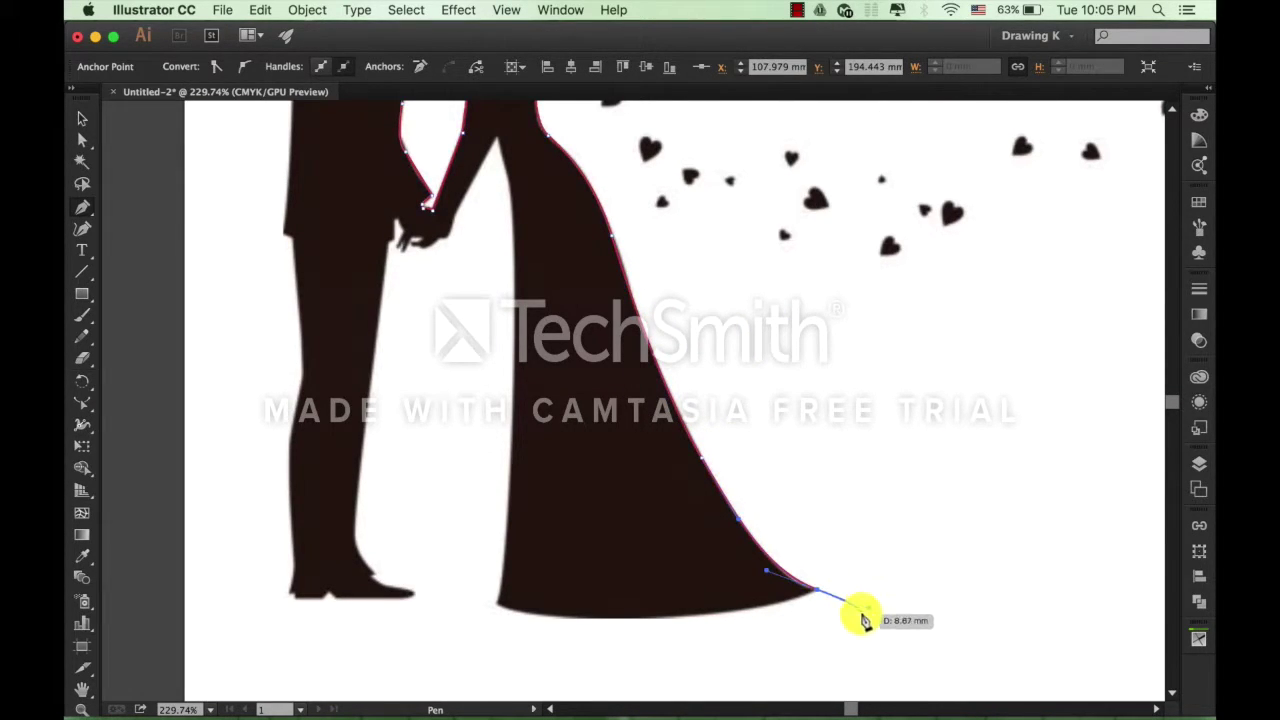
drag(816, 590, 749, 614)
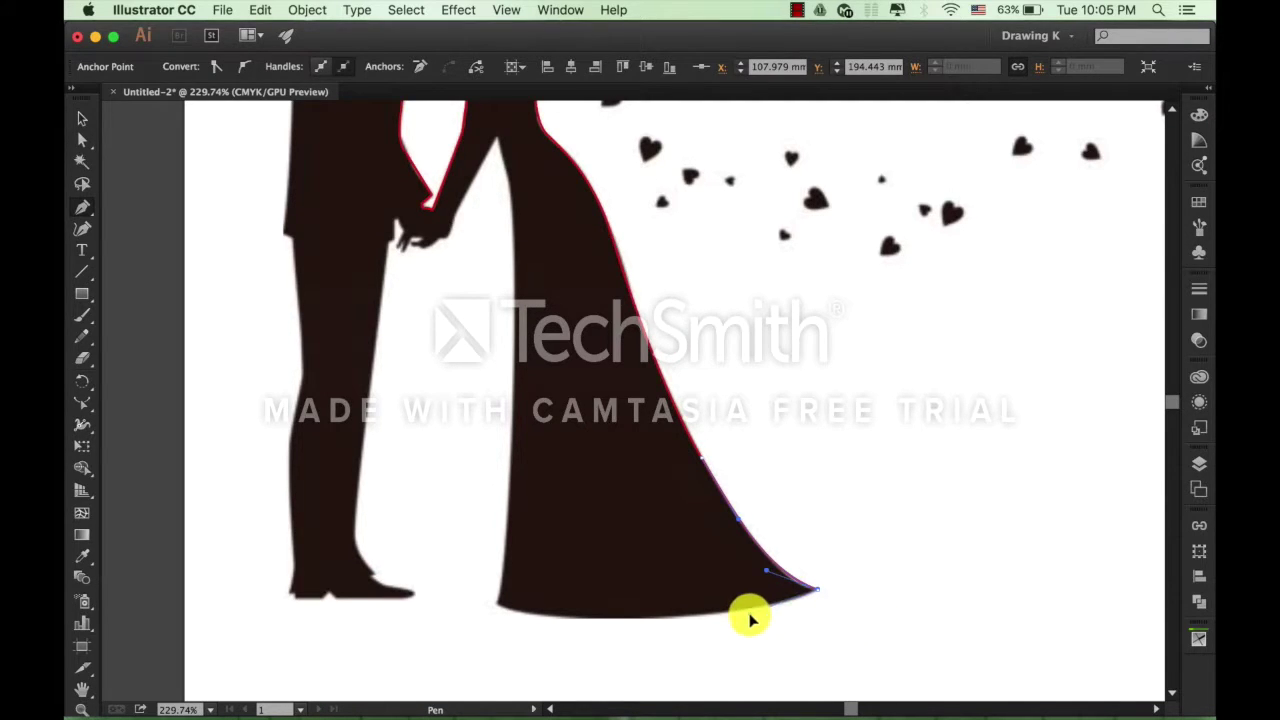
click(505, 615)
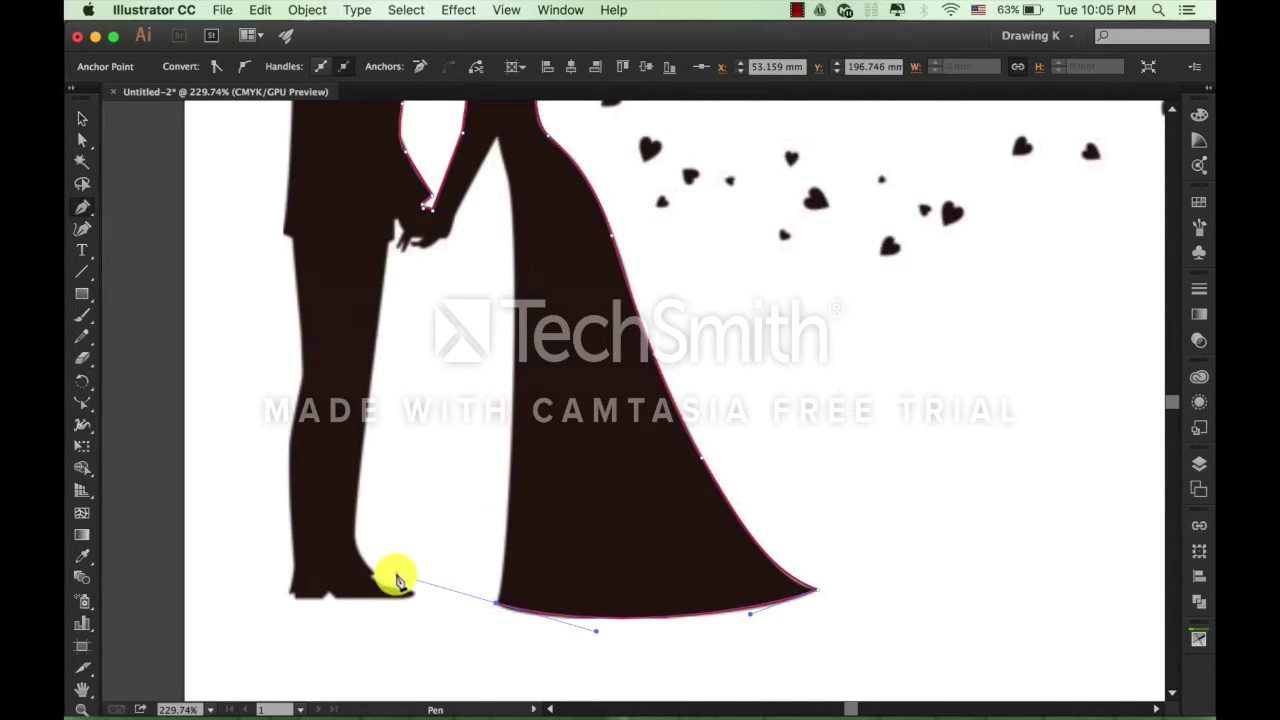
Pan up and curve the outline up the front of the skirt.
drag(517, 363, 603, 445)
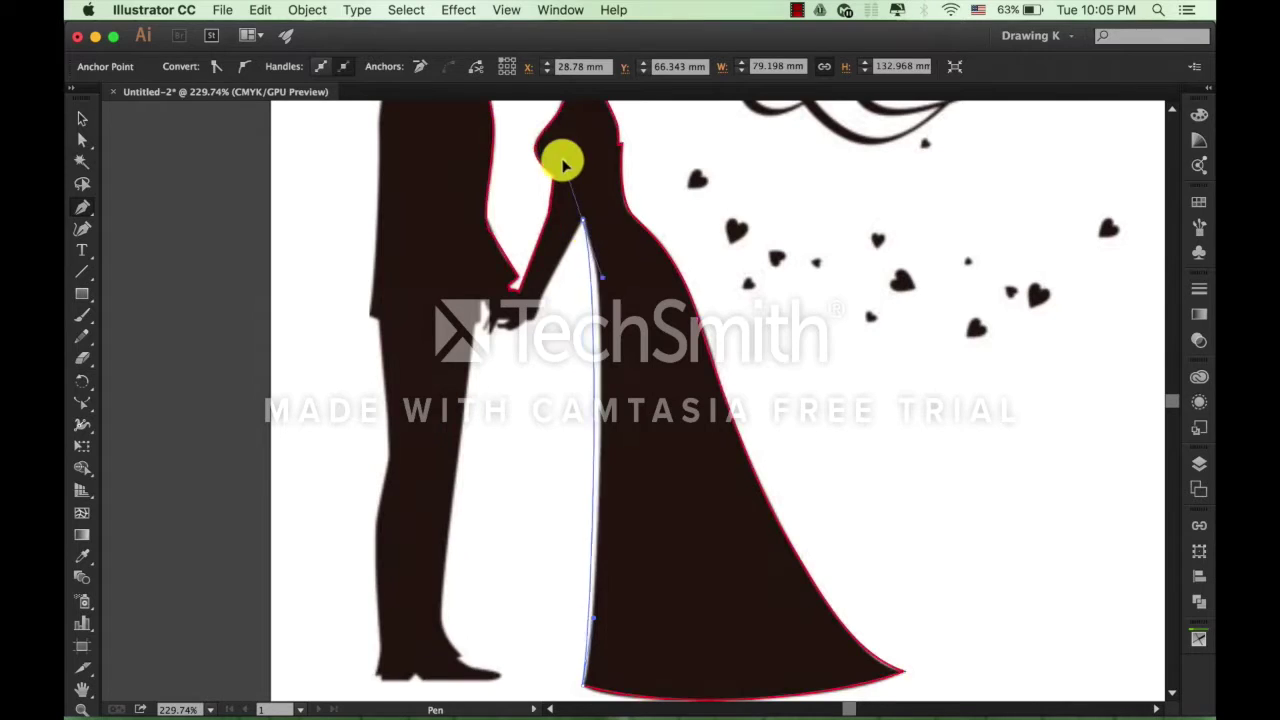
scroll(563, 163, up, 3)
scroll(569, 371, up, 3)
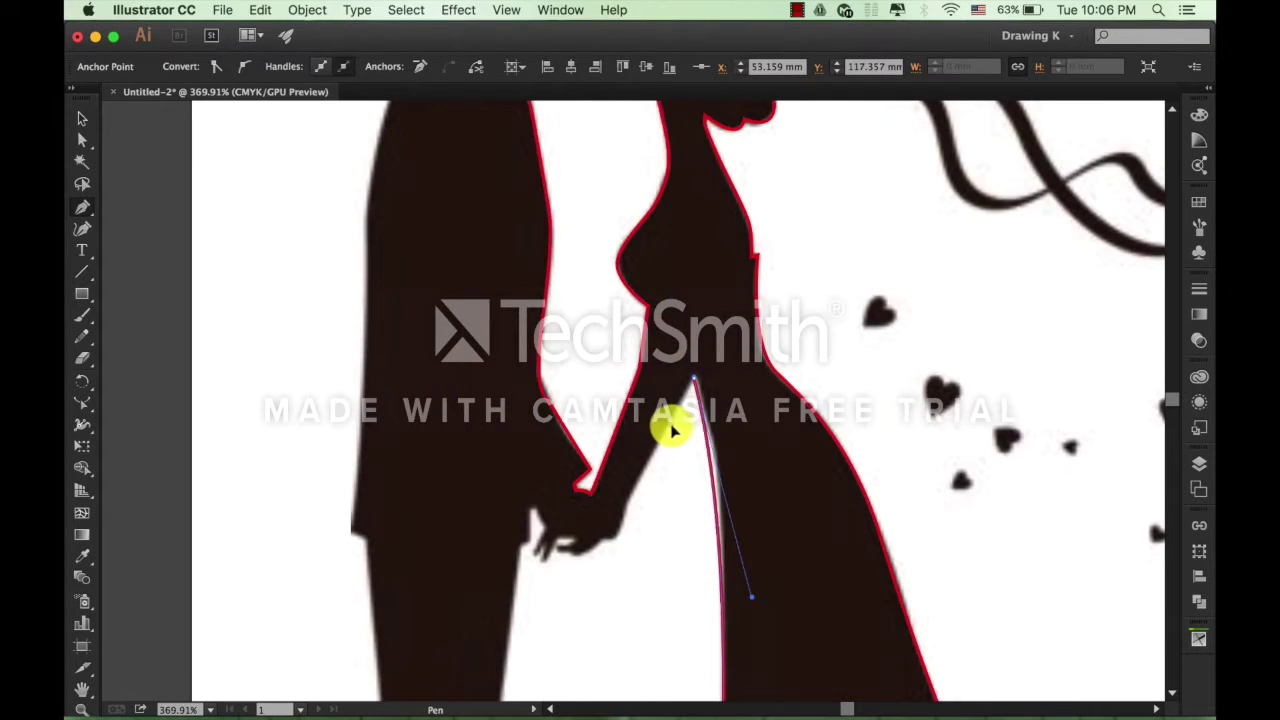
drag(669, 423, 726, 380)
scroll(695, 415, up, 5)
scroll(711, 364, up, 5)
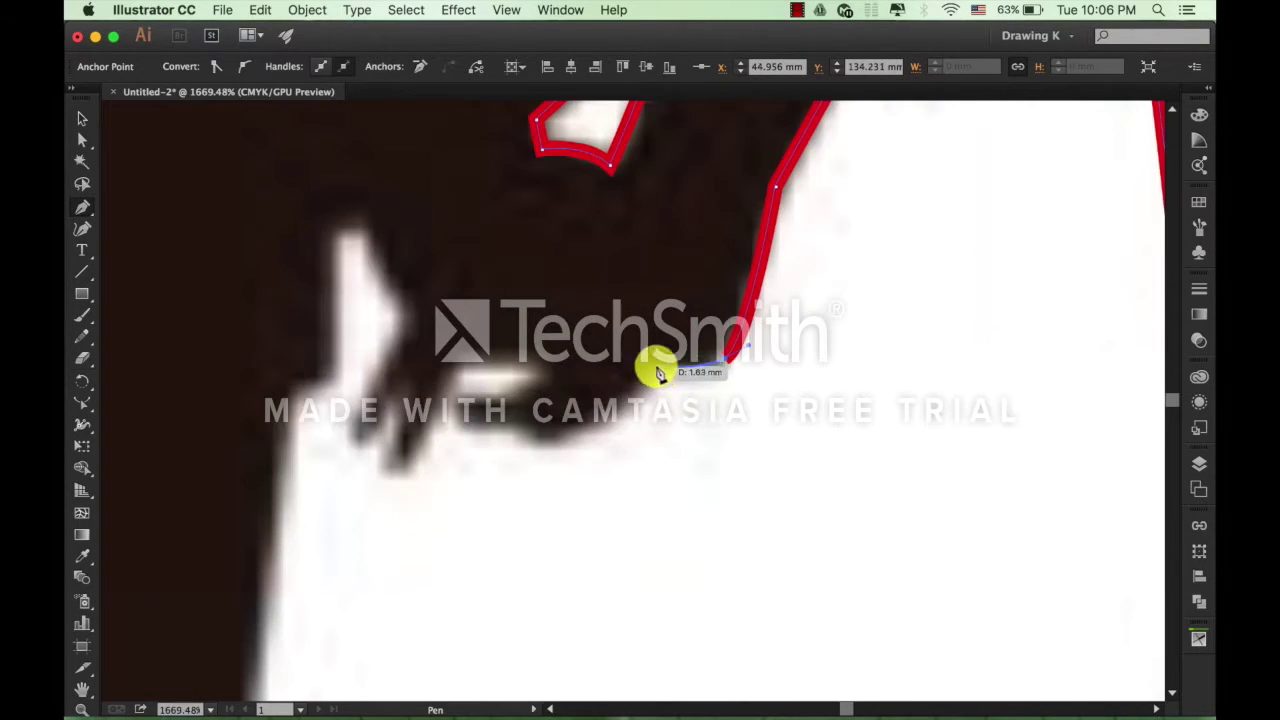
Zigzag the outline around the clasped fingers and up the groom's wrist.
click(570, 433)
click(508, 428)
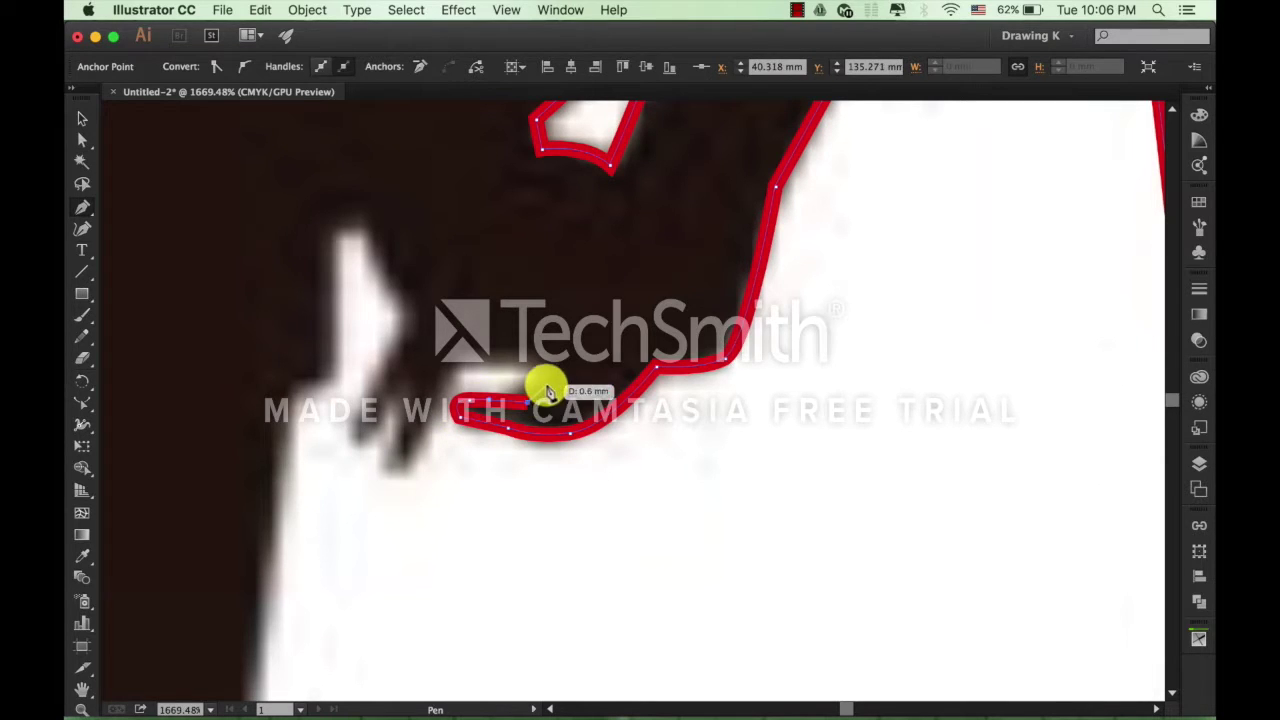
scroll(486, 371, up, 1)
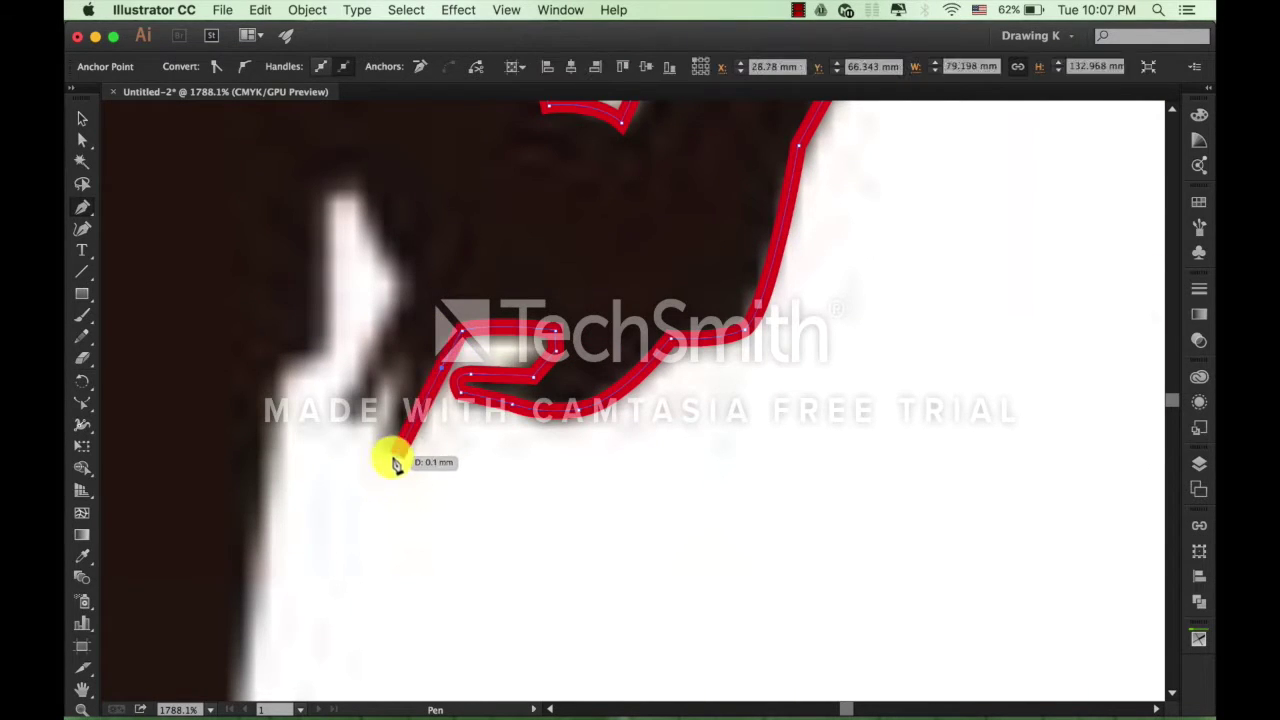
click(390, 458)
click(345, 410)
drag(403, 247, 355, 220)
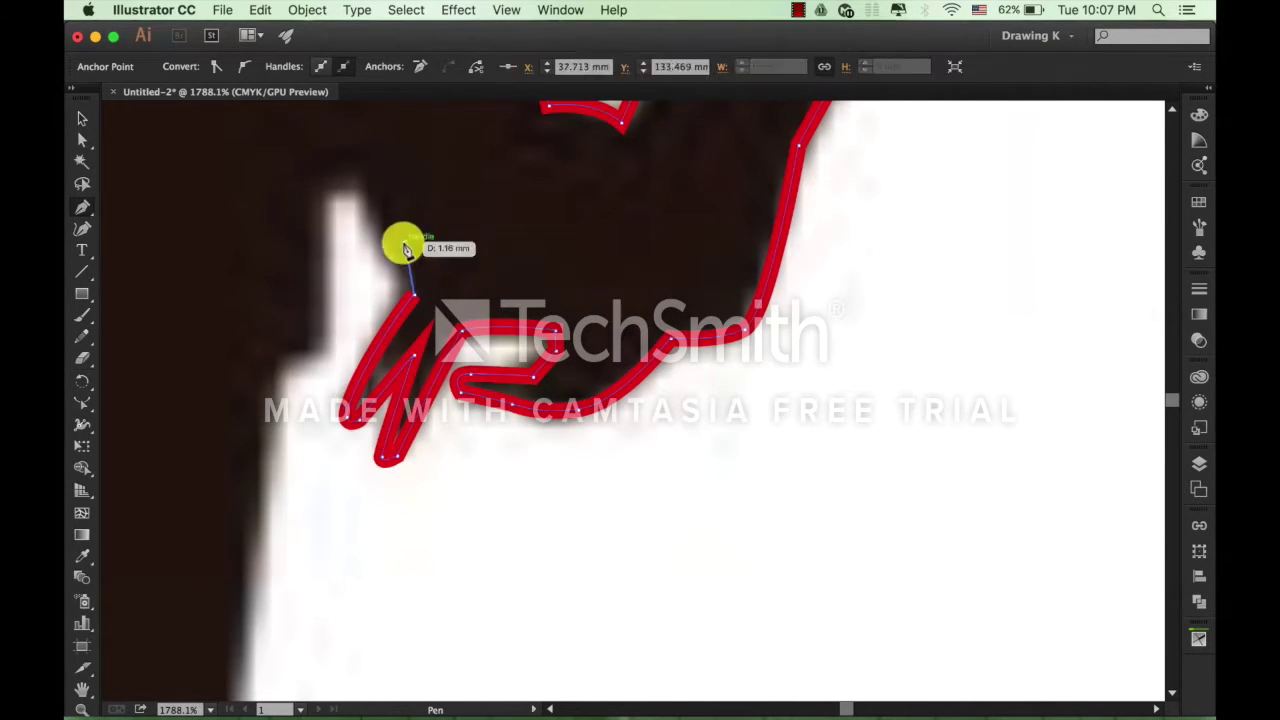
scroll(373, 248, down, 2)
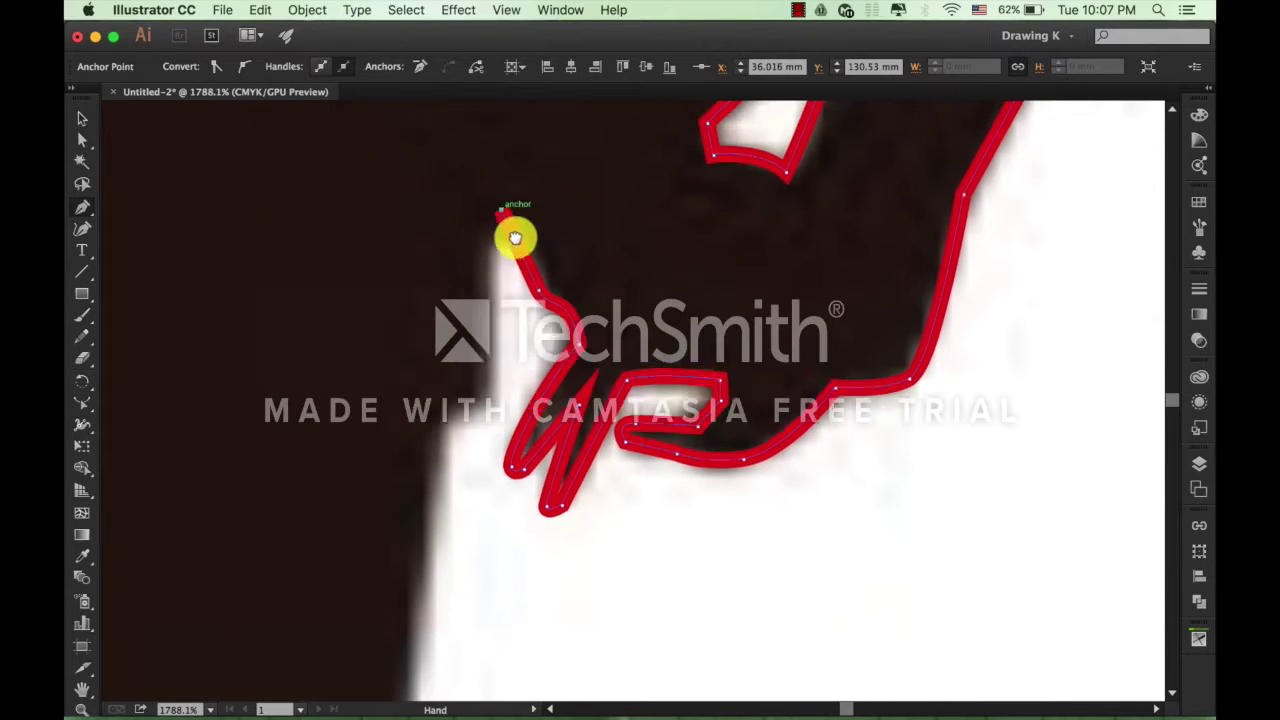
scroll(500, 330, down, 2)
scroll(560, 480, down, 3)
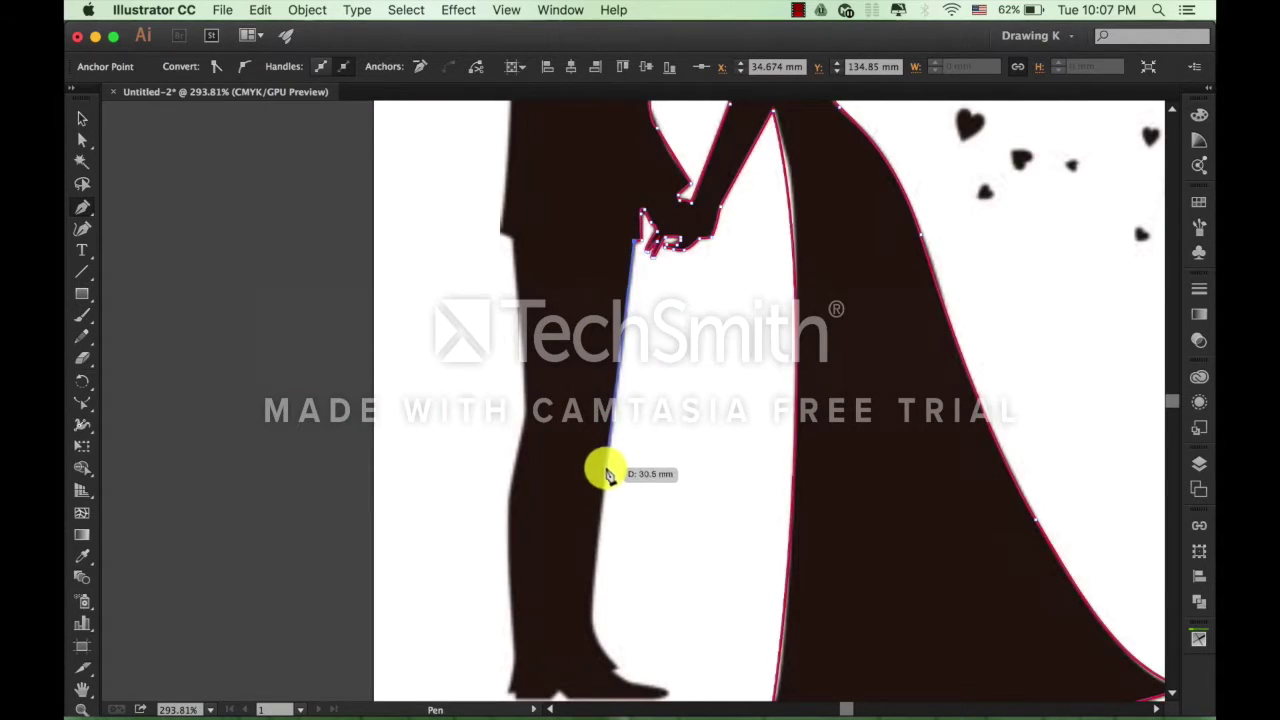
Trace the groom's boot heel, toe tip and sole with the red Pen outline.
scroll(531, 480, down, 3)
scroll(560, 510, up, 2)
drag(540, 558, 620, 569)
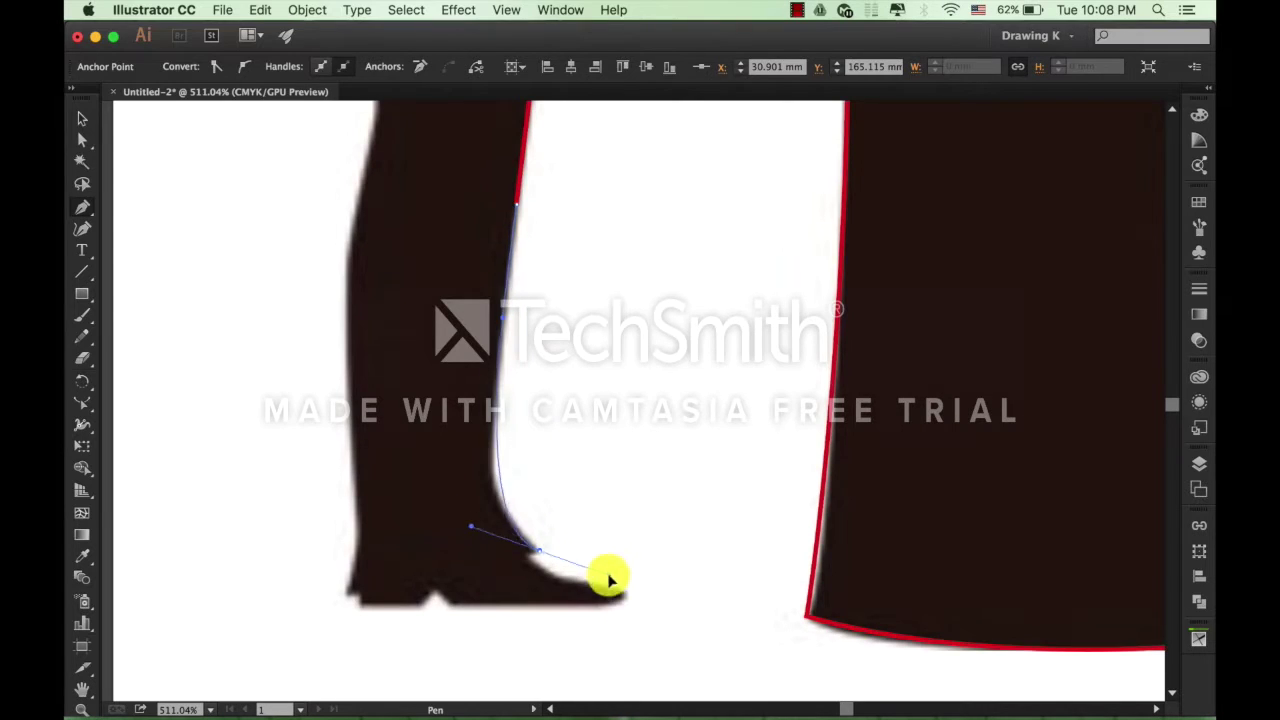
scroll(620, 569, up, 2)
scroll(490, 500, down, 3)
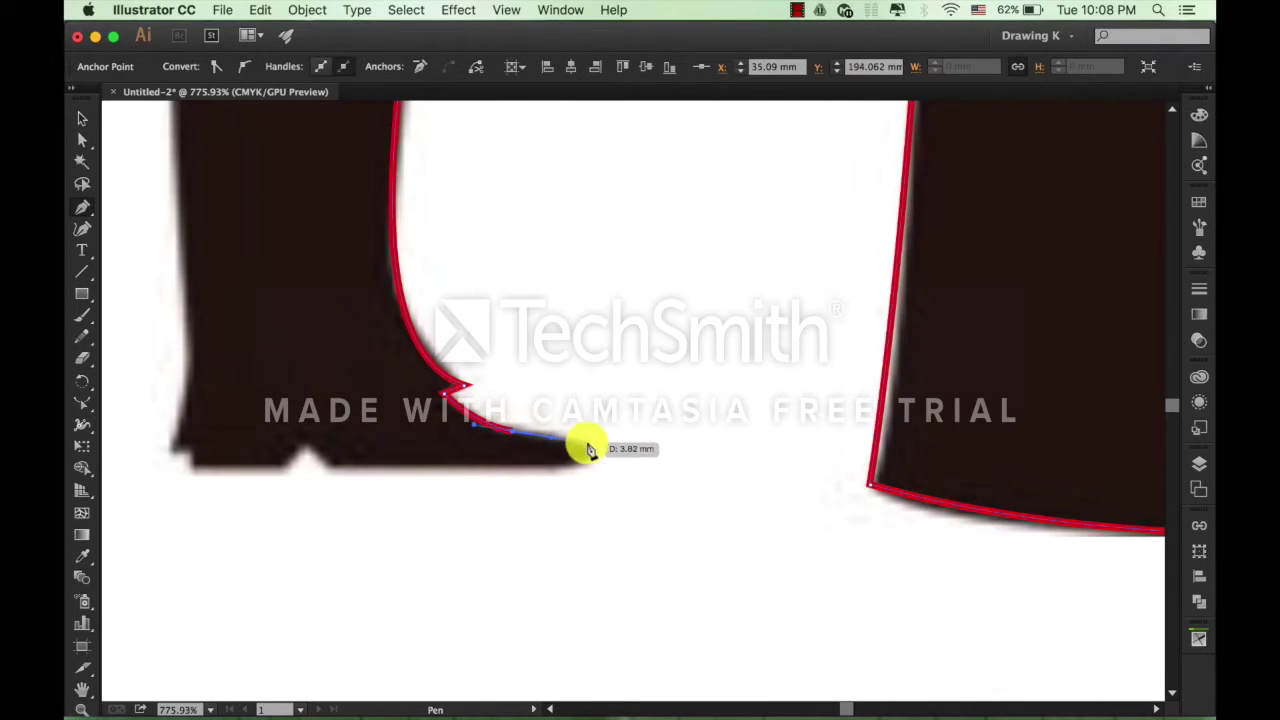
drag(590, 452, 551, 457)
click(330, 462)
Curve the outline up the back of the groom's leg and back to his neck, then fit the artboard.
scroll(300, 440, left, 3)
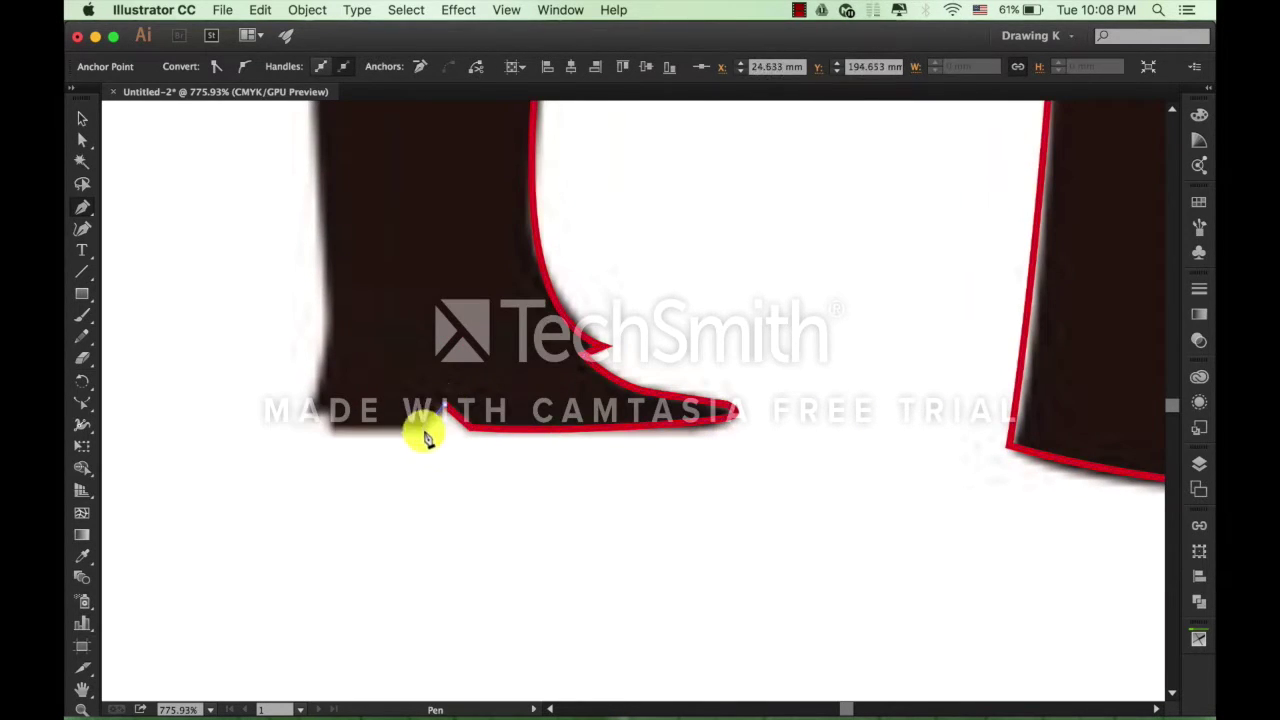
scroll(400, 420, down, 2)
drag(500, 434, 520, 516)
scroll(520, 516, down, 2)
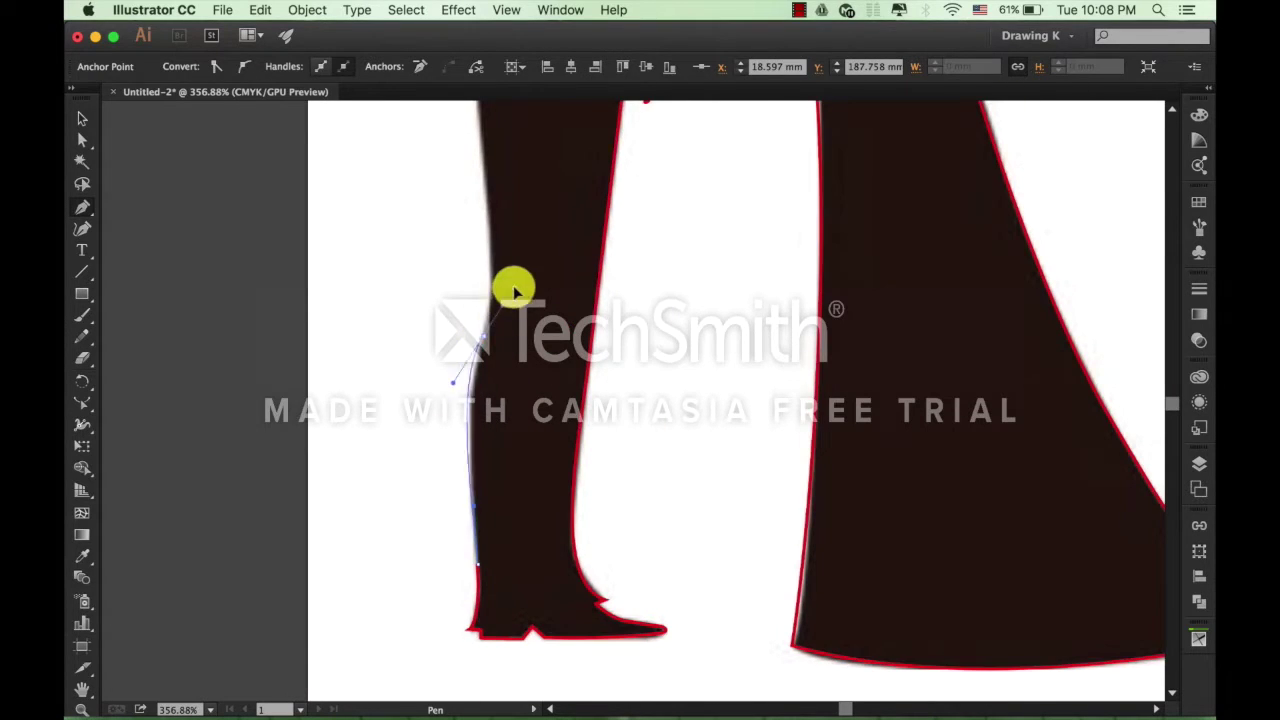
drag(514, 286, 580, 409)
mouse_move(562, 300)
mouse_down()
mouse_move(565, 262)
mouse_move(577, 543)
mouse_up()
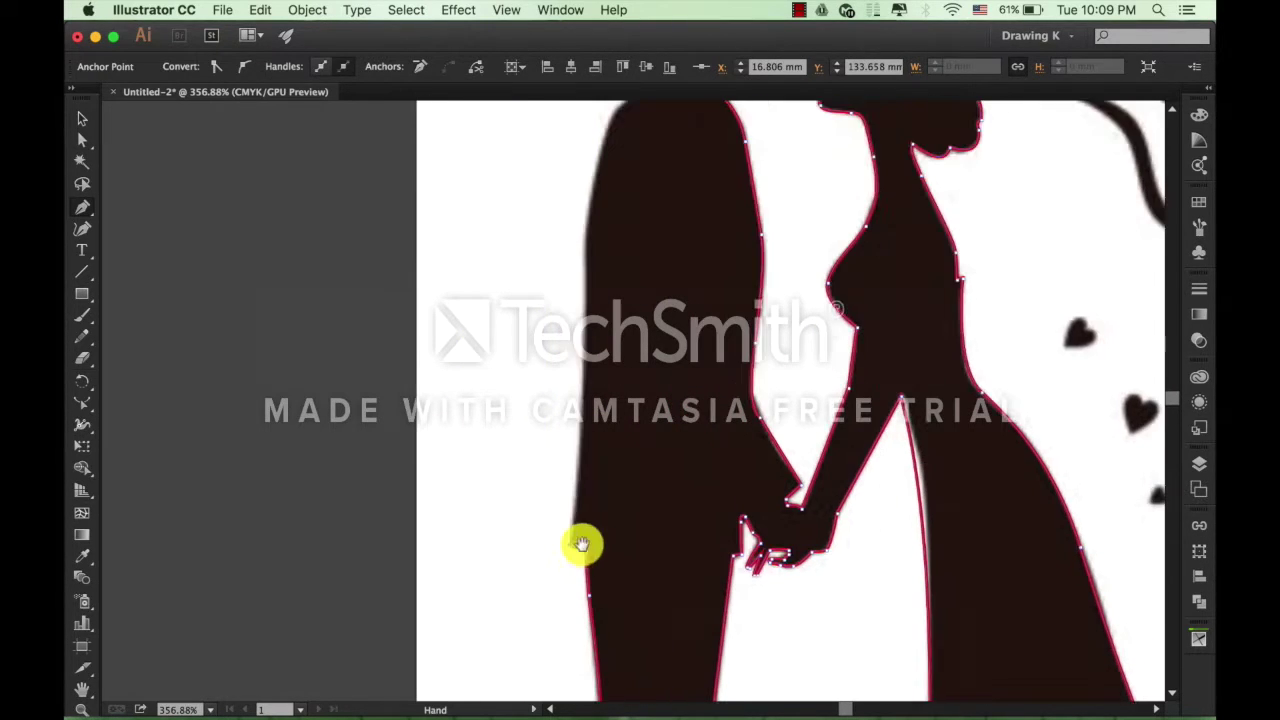
drag(586, 237, 529, 300)
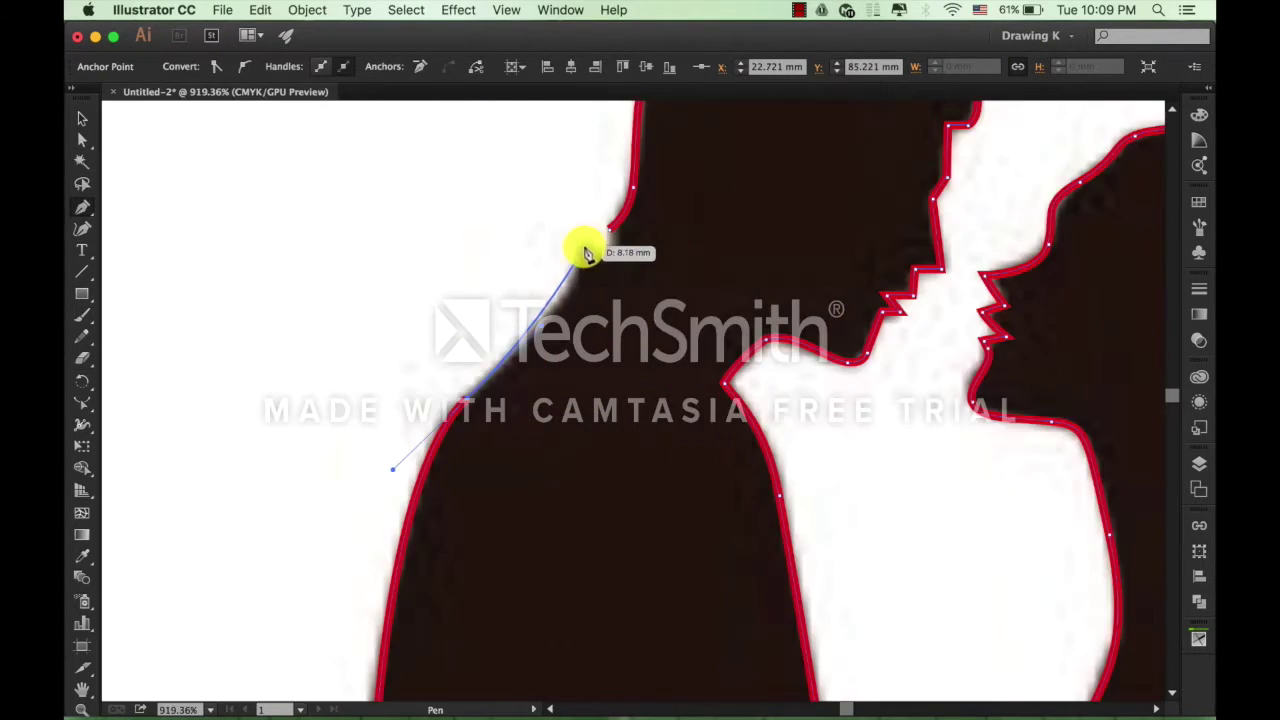
scroll(572, 280, up, 3)
drag(577, 240, 618, 253)
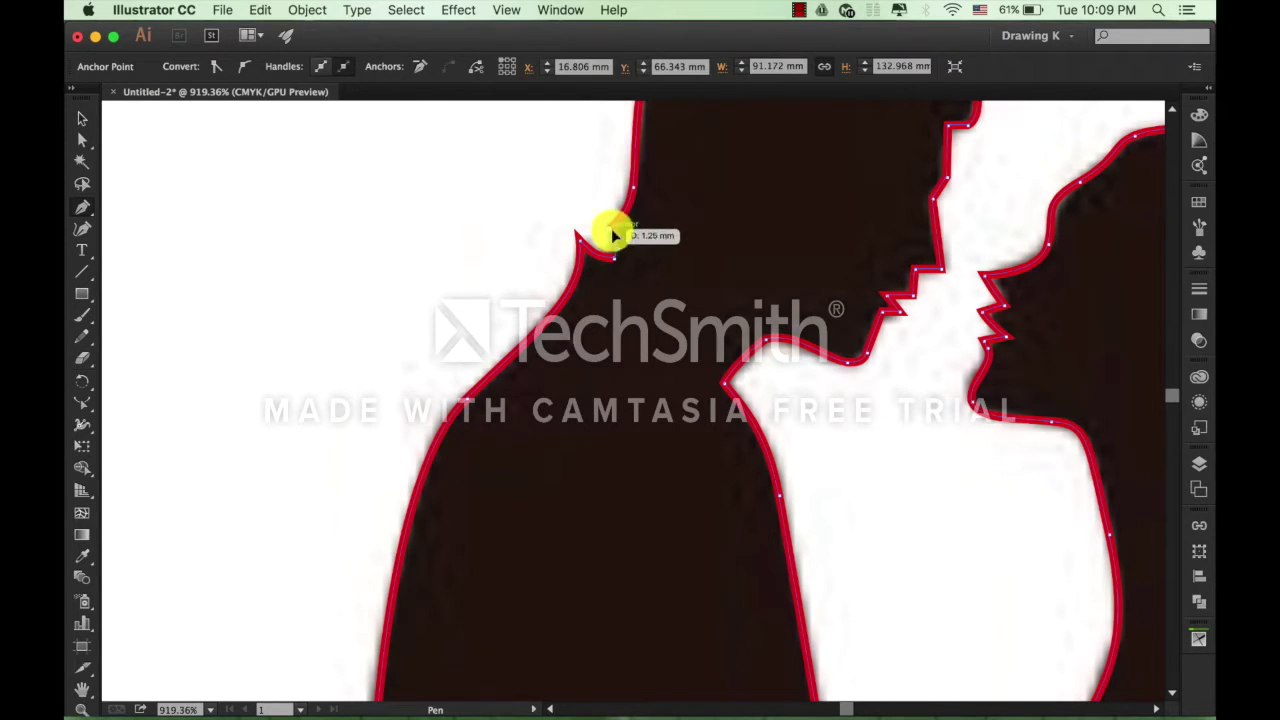
key(v)
key(ctrl+0)
click(306, 346)
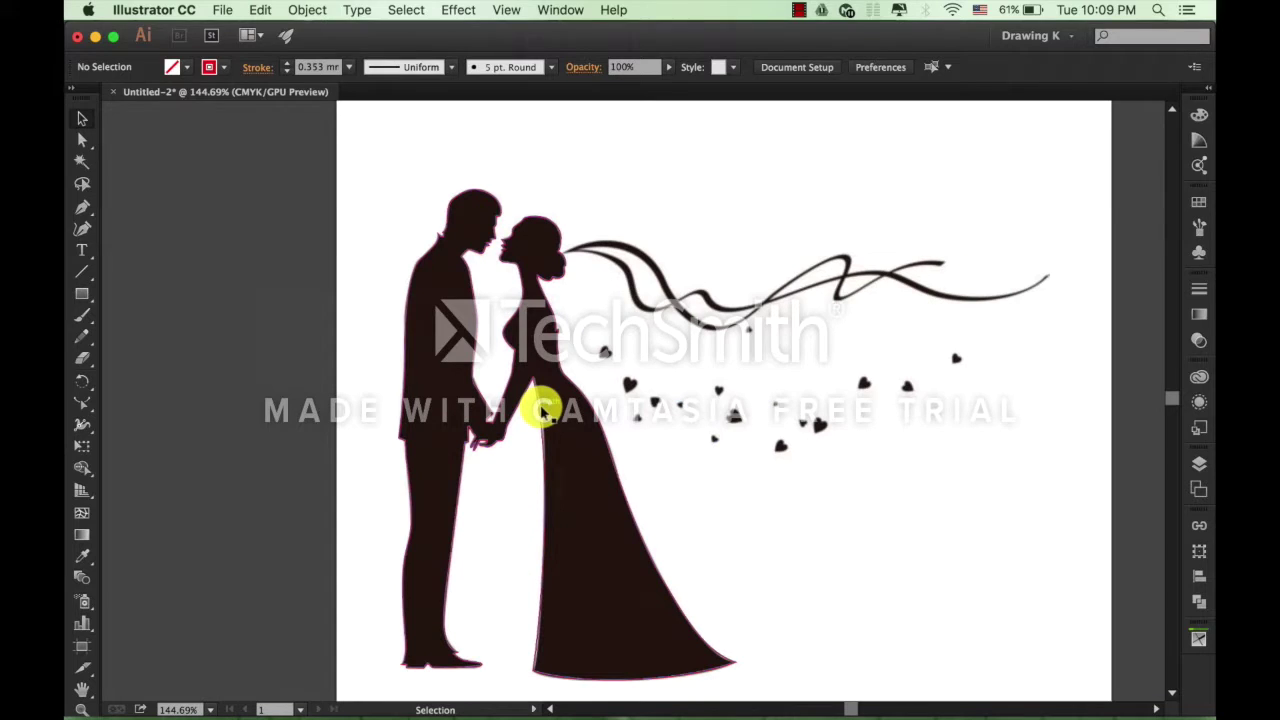
key(ctrl+y)
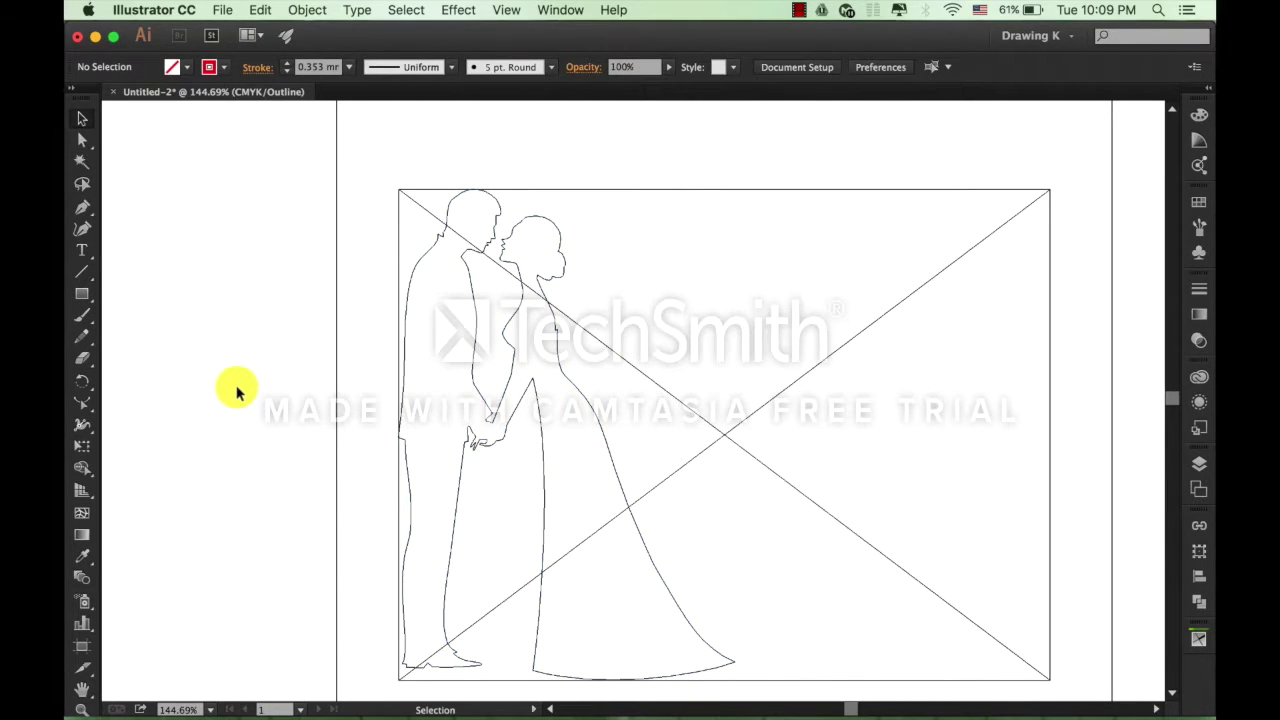
scroll(237, 392, down, 1)
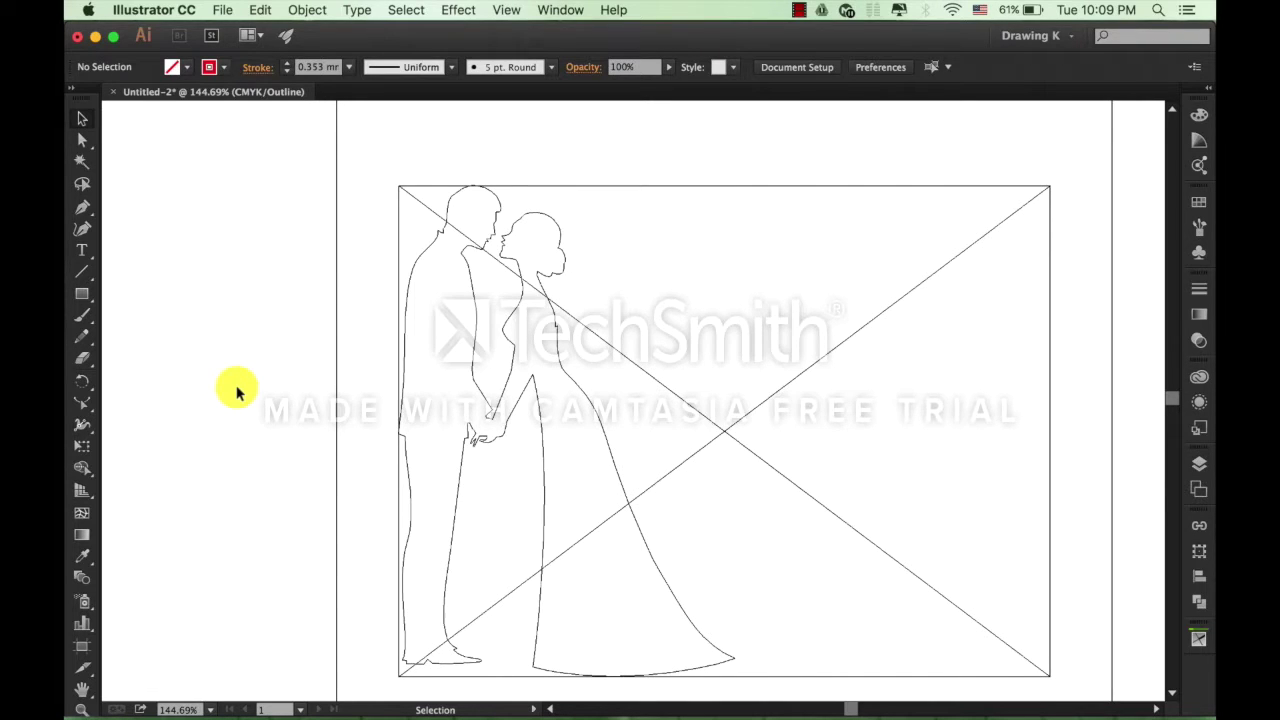
key(ctrl+y)
key(ctrl+y)
key(ctrl+y)
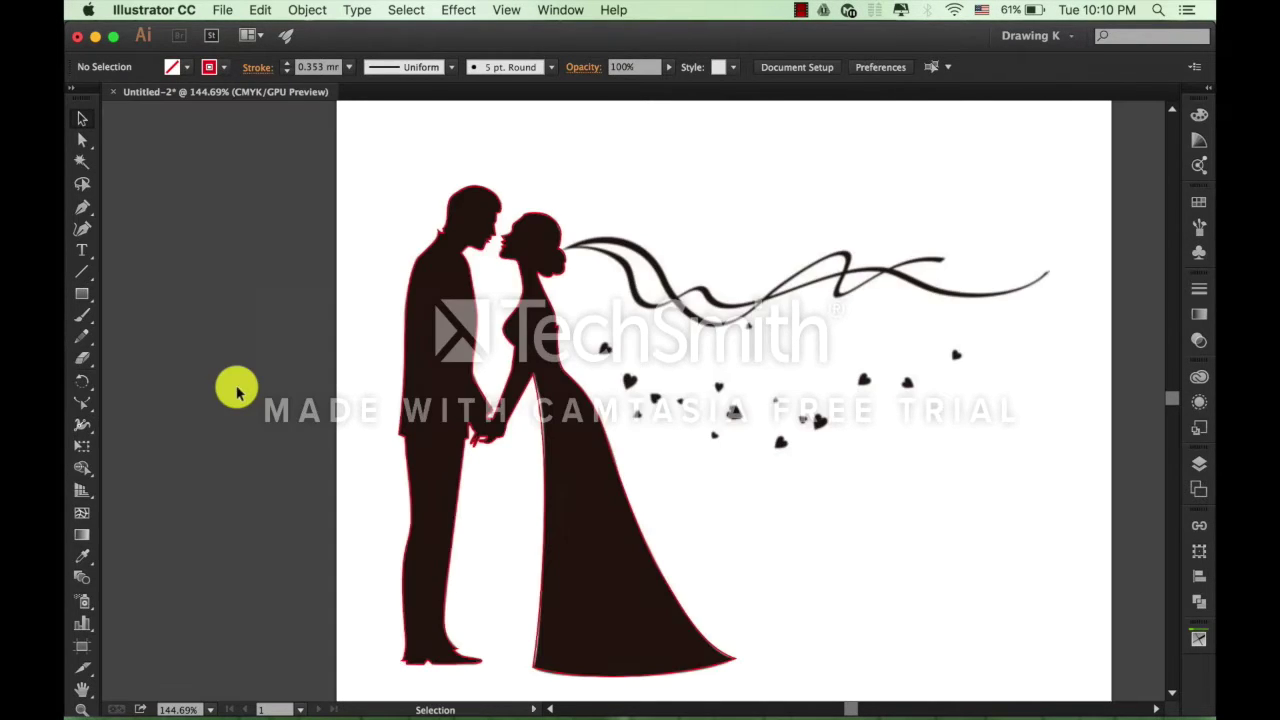
key(ctrl+y)
key(ctrl+y)
key(ctrl+y)
key(ctrl+y)
Select the red path and add an anchor point on the bride's inner dress edge.
scroll(543, 409, up, 2)
scroll(514, 400, up, 2)
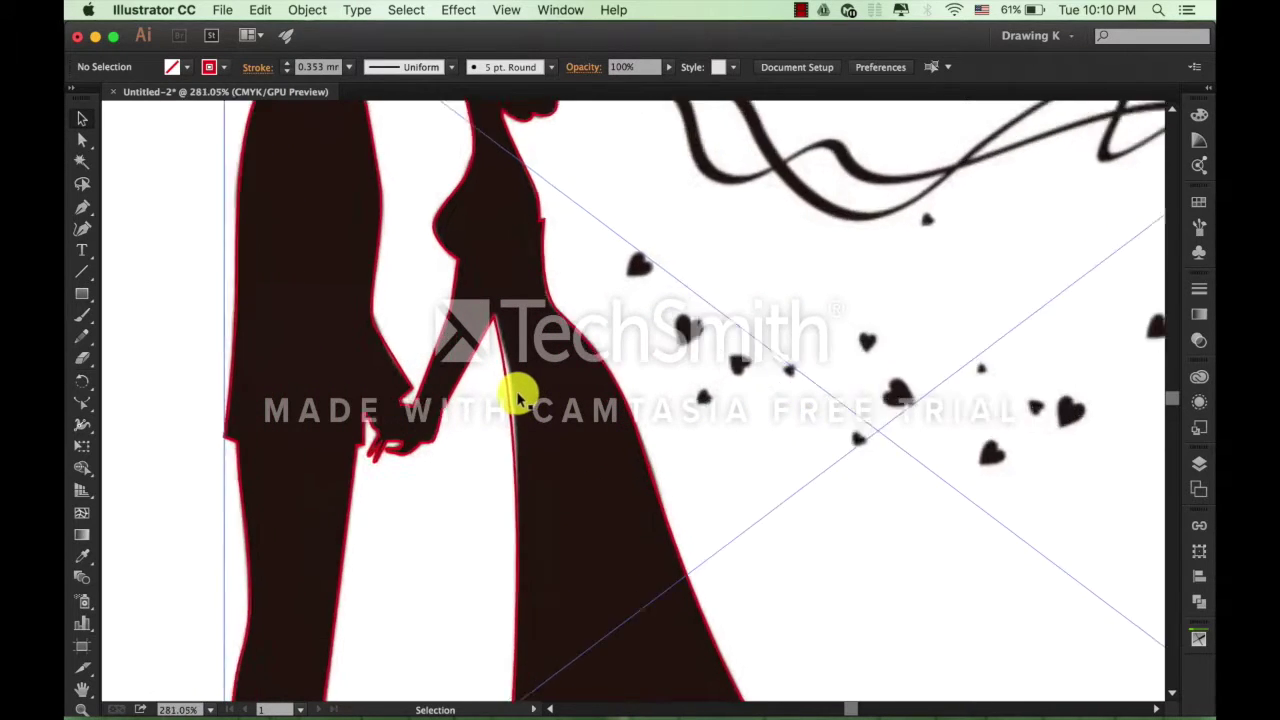
scroll(510, 393, up, 1)
click(496, 372)
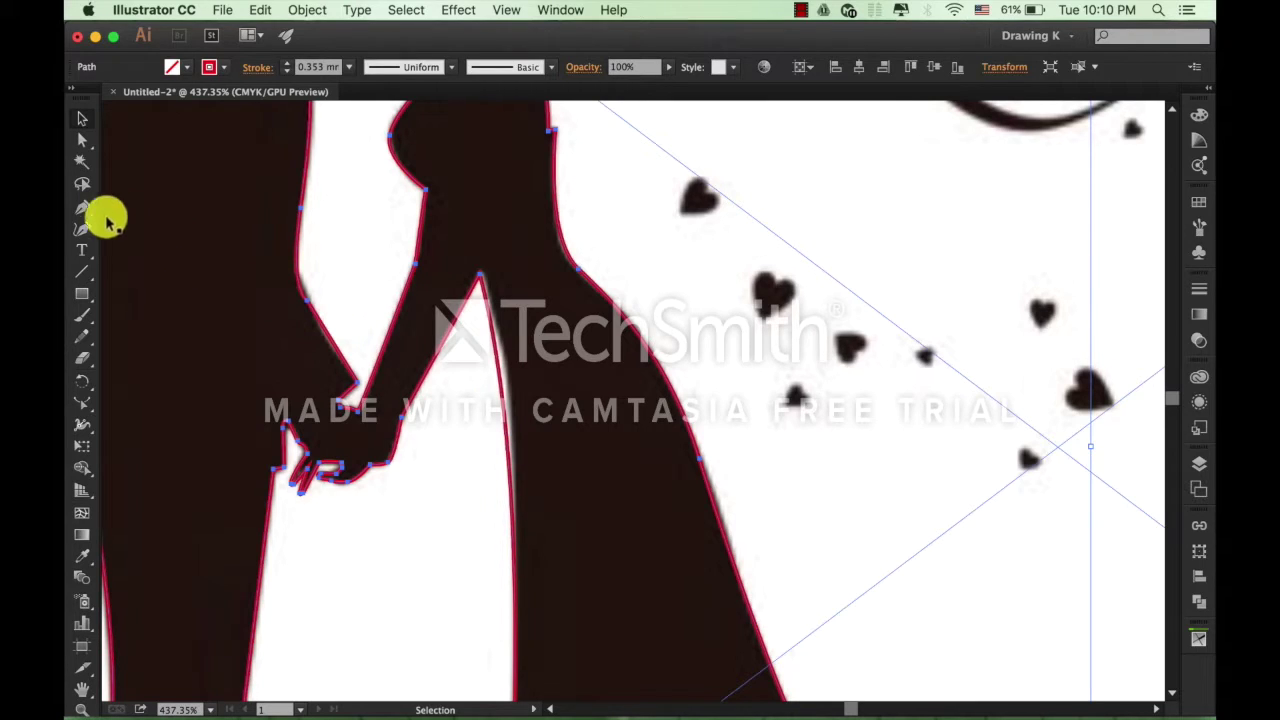
mouse_move(85, 214)
mouse_down()
mouse_move(115, 230)
mouse_move(182, 232)
mouse_up()
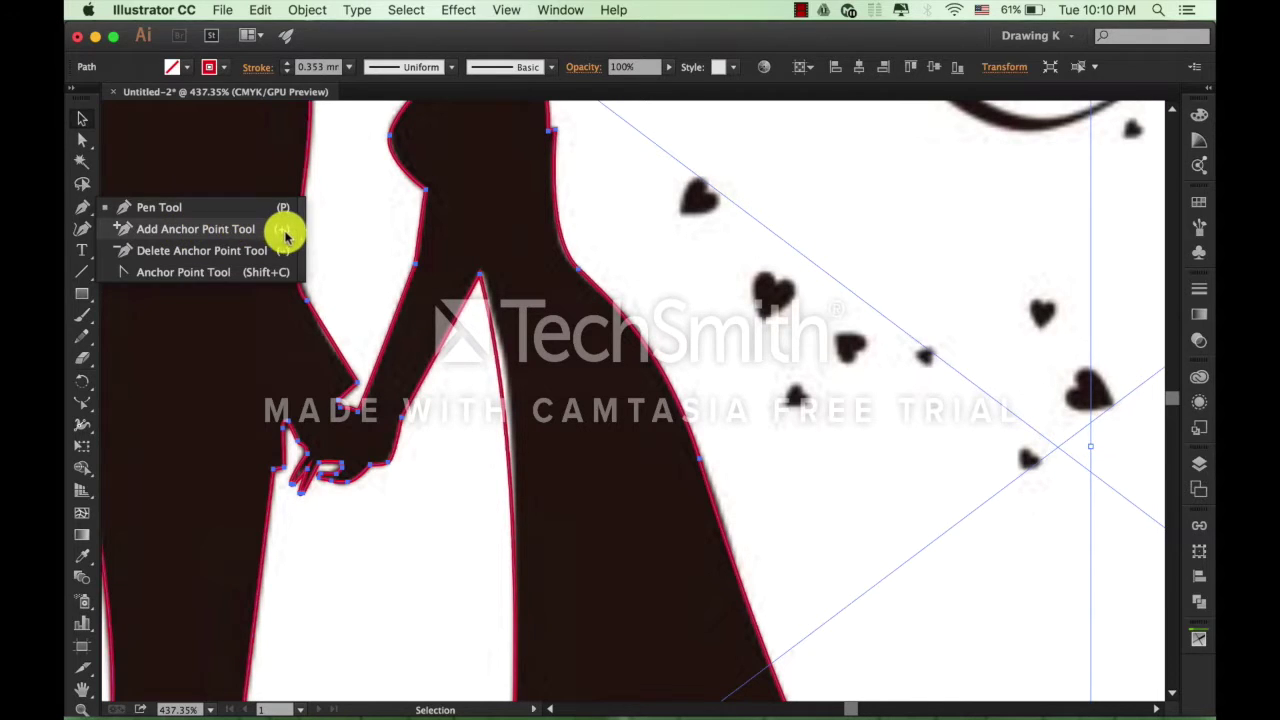
drag(185, 232, 286, 229)
scroll(498, 338, up, 2)
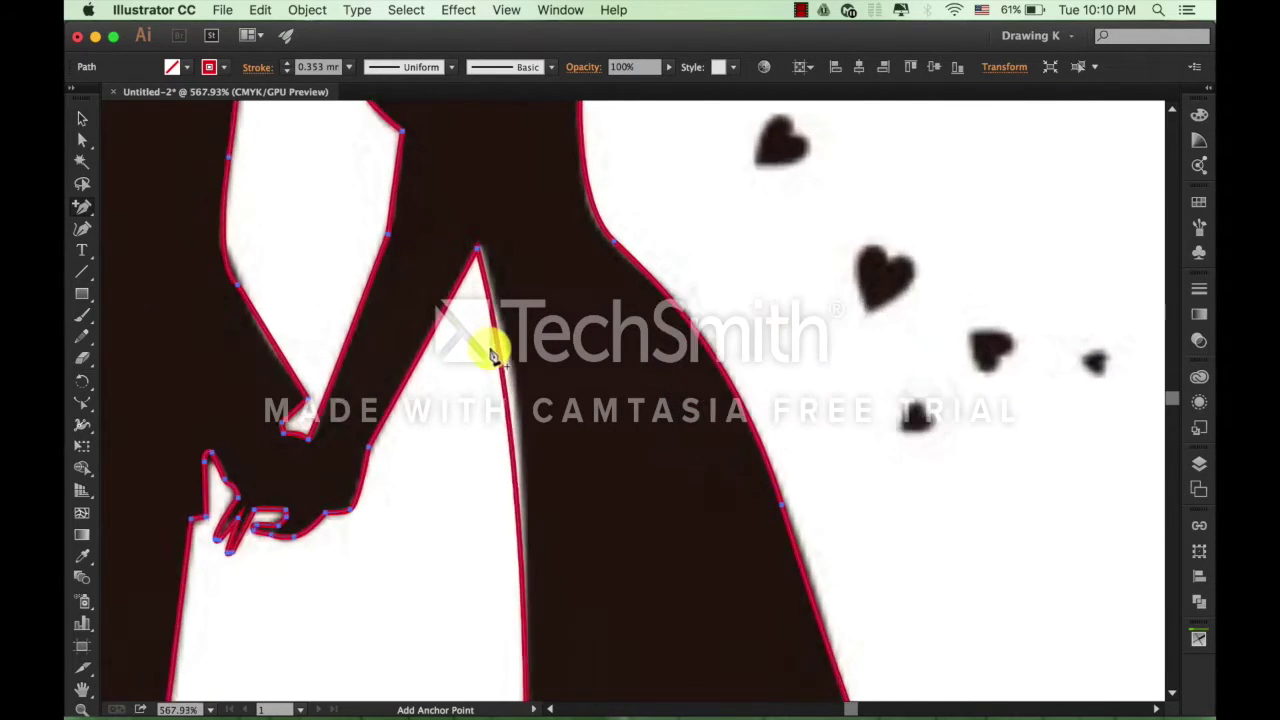
scroll(505, 360, up, 3)
click(510, 383)
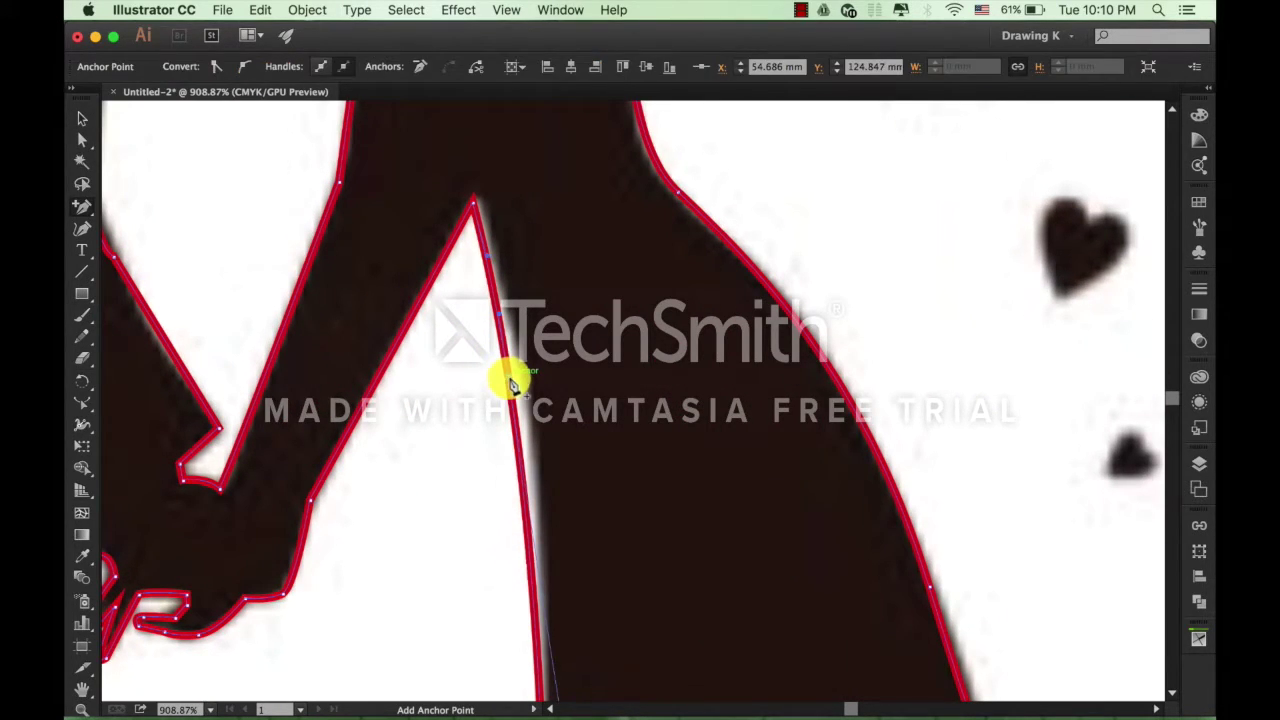
Move the new anchor onto the dress edge and pull its handle so the curve follows the dress.
click(82, 139)
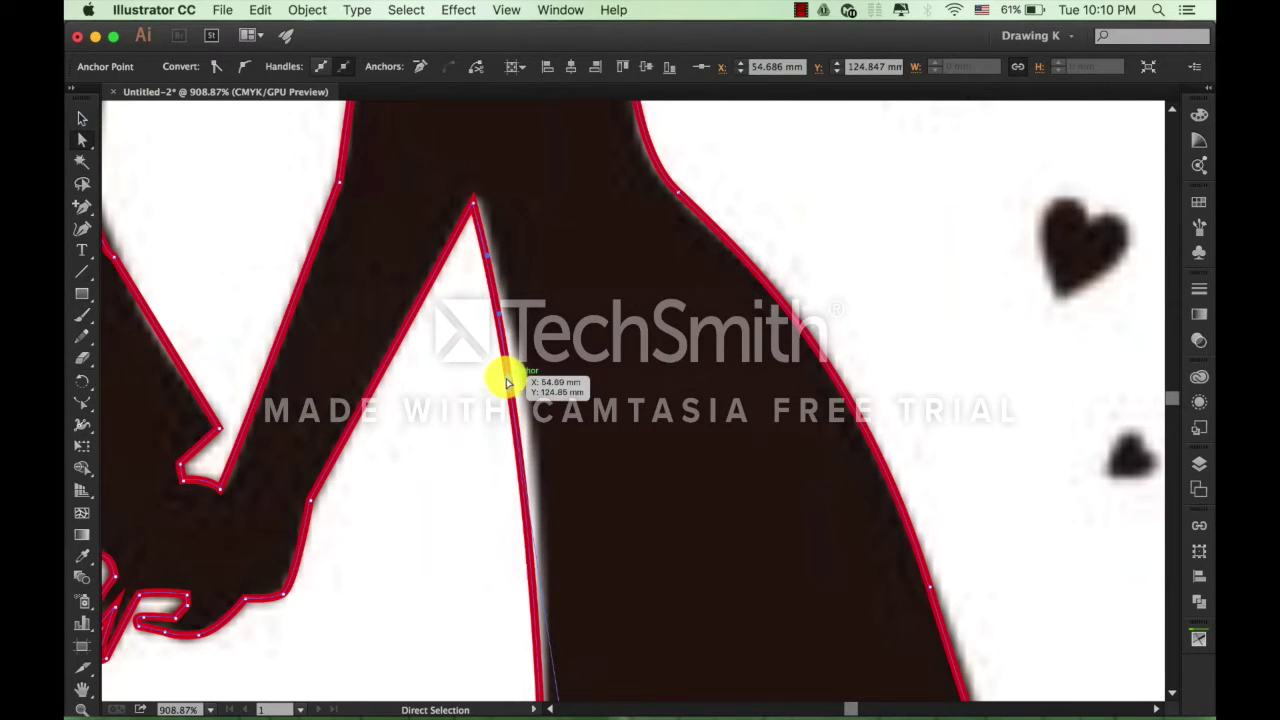
drag(508, 382, 525, 374)
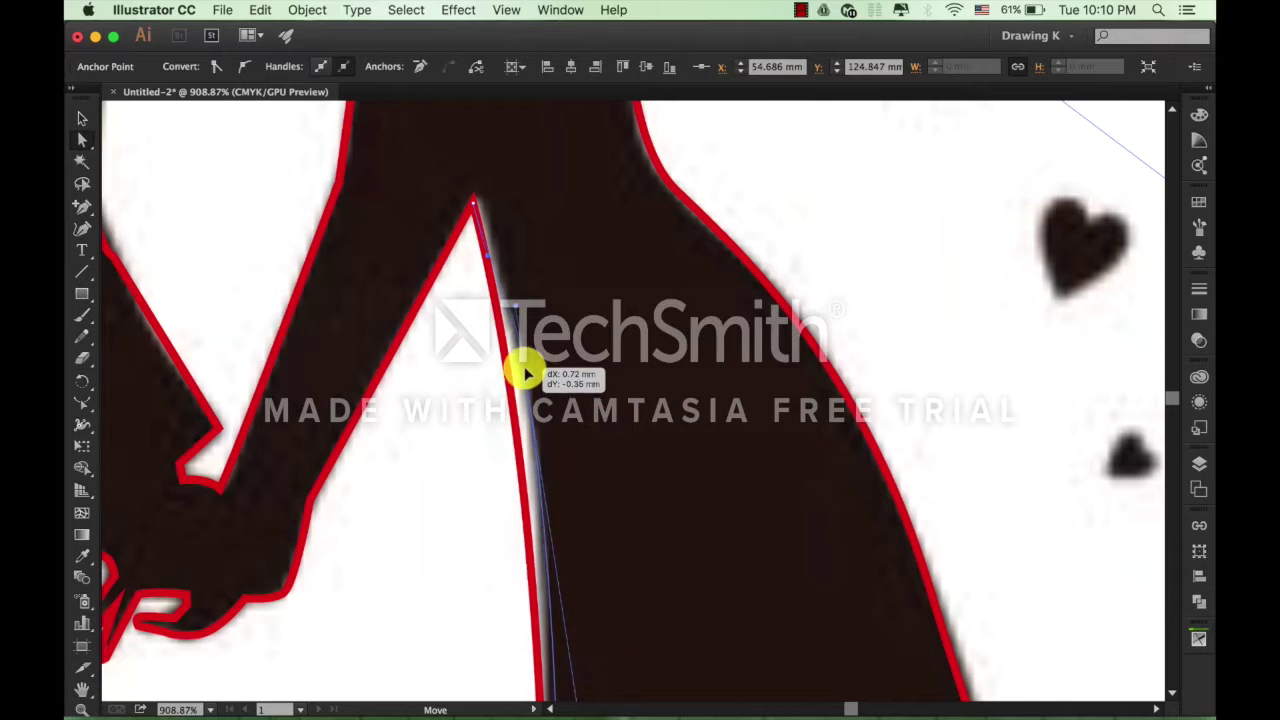
drag(527, 374, 527, 374)
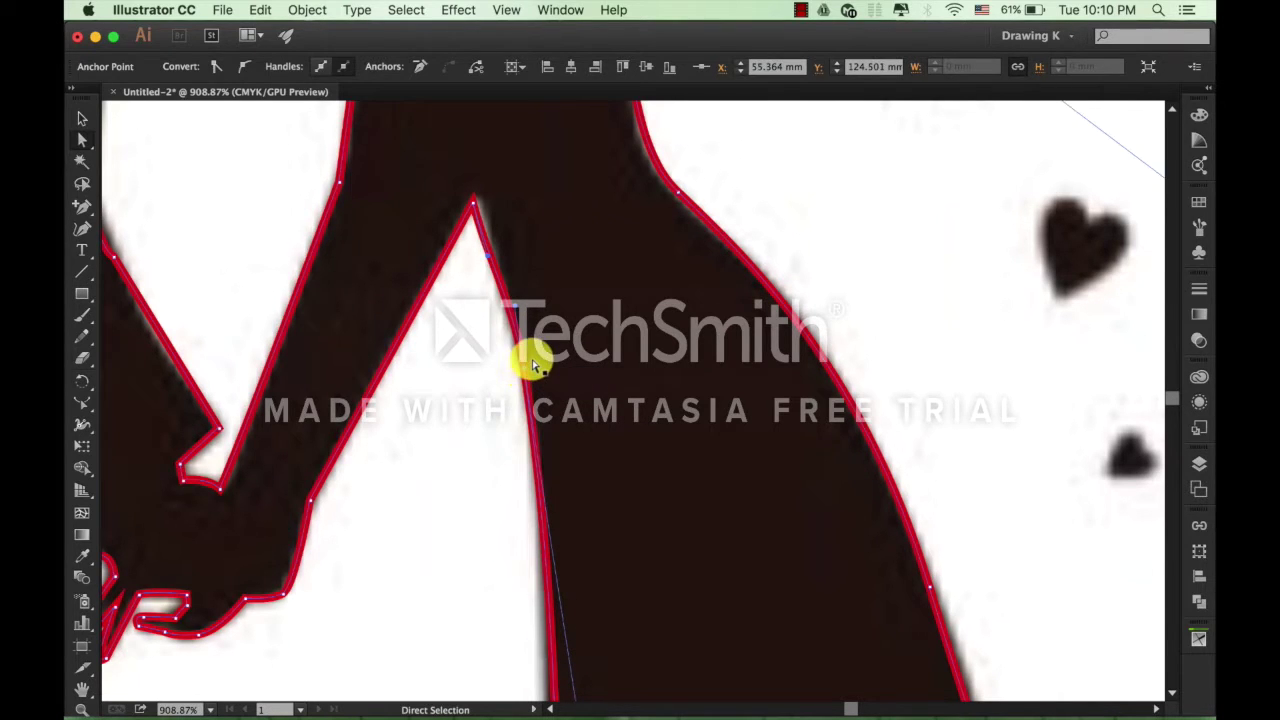
scroll(530, 362, down, 3)
scroll(530, 335, down, 2)
scroll(530, 332, down, 2)
scroll(530, 330, down, 2)
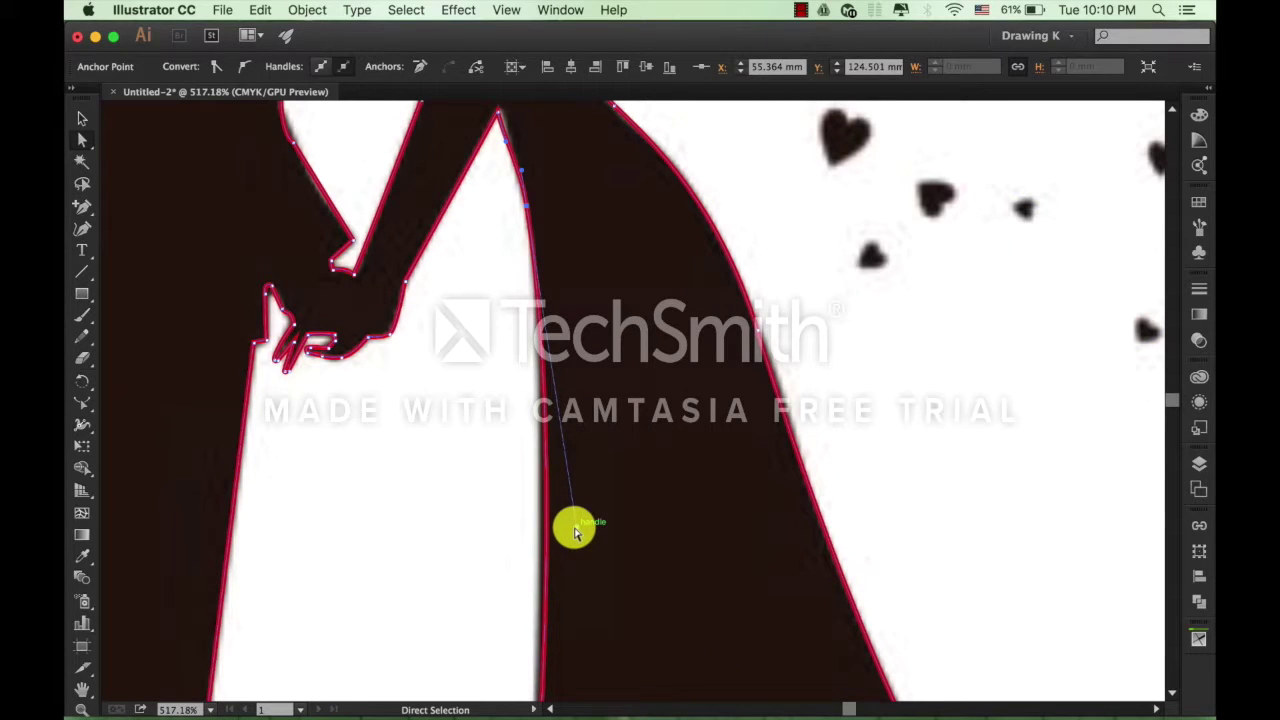
drag(574, 530, 537, 480)
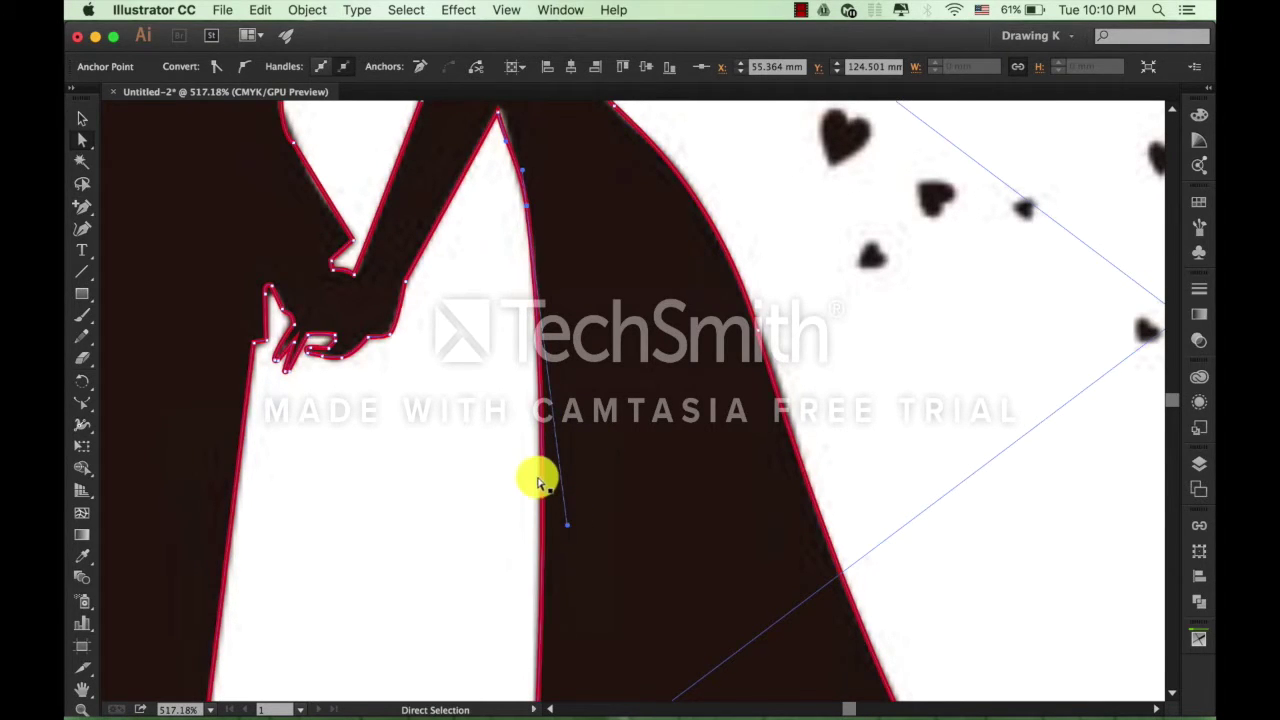
Bend the dress's left edge into a curve and nudge a right-edge anchor onto the silhouette.
scroll(537, 480, down, 3)
scroll(530, 450, down, 3)
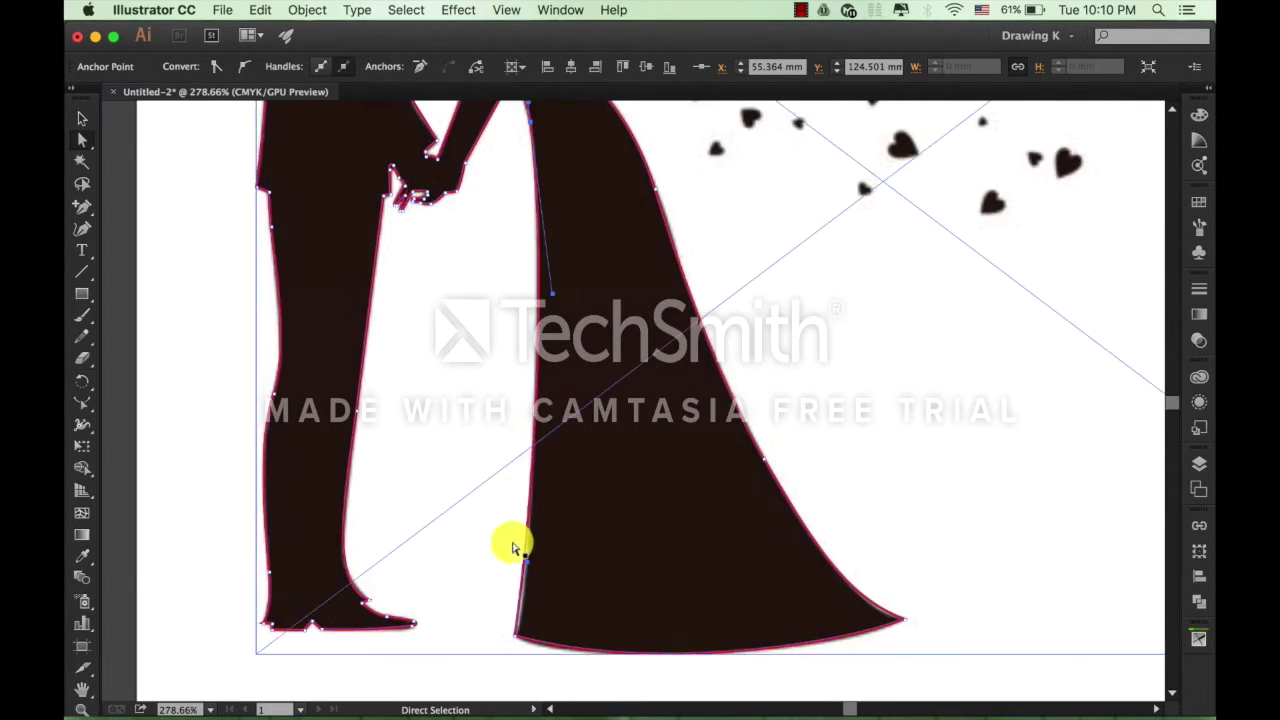
scroll(520, 638, up, 3)
scroll(517, 633, up, 3)
scroll(515, 632, up, 2)
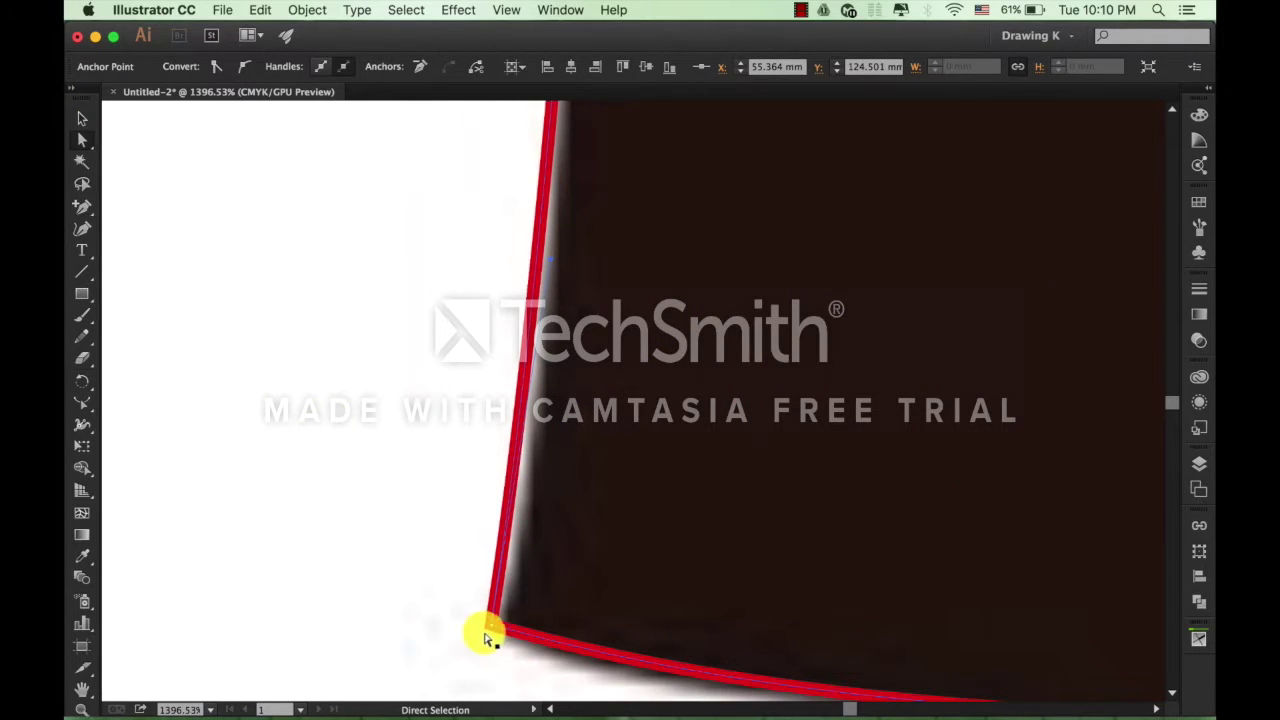
click(490, 627)
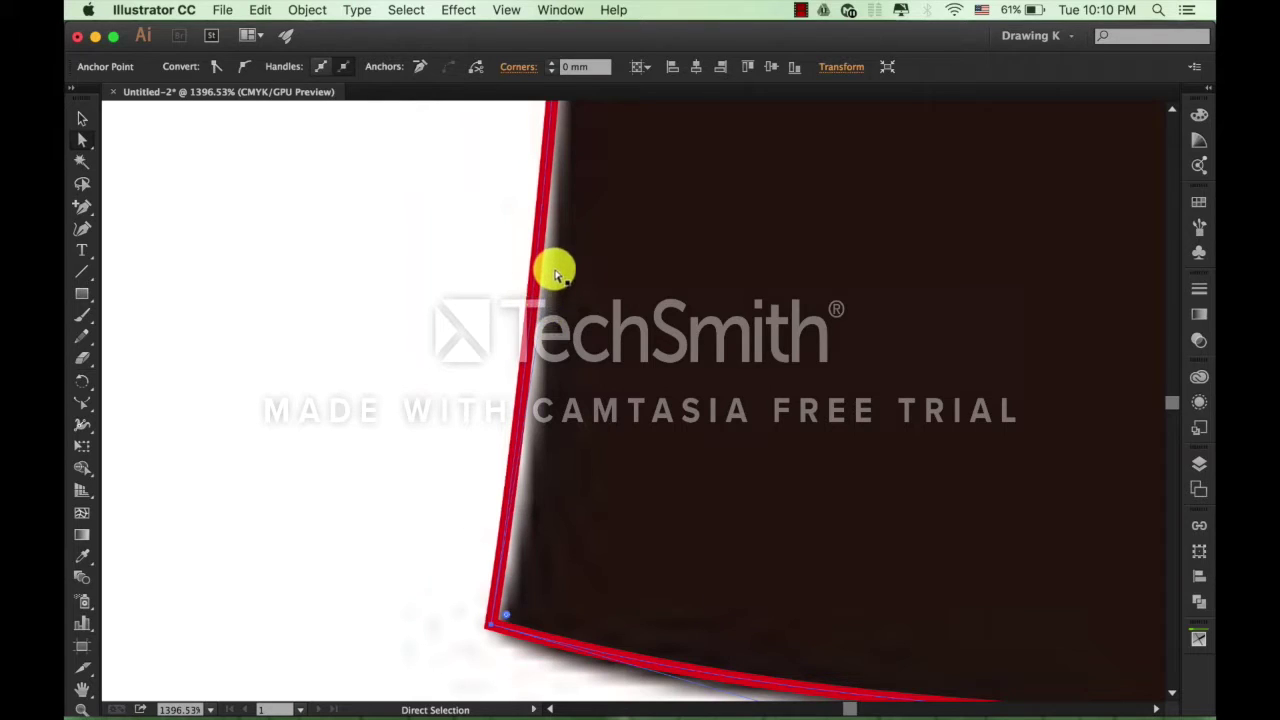
mouse_move(553, 265)
mouse_down()
mouse_move(574, 320)
mouse_move(560, 328)
mouse_up()
scroll(560, 330, down, 3)
scroll(560, 350, down, 3)
scroll(570, 375, down, 3)
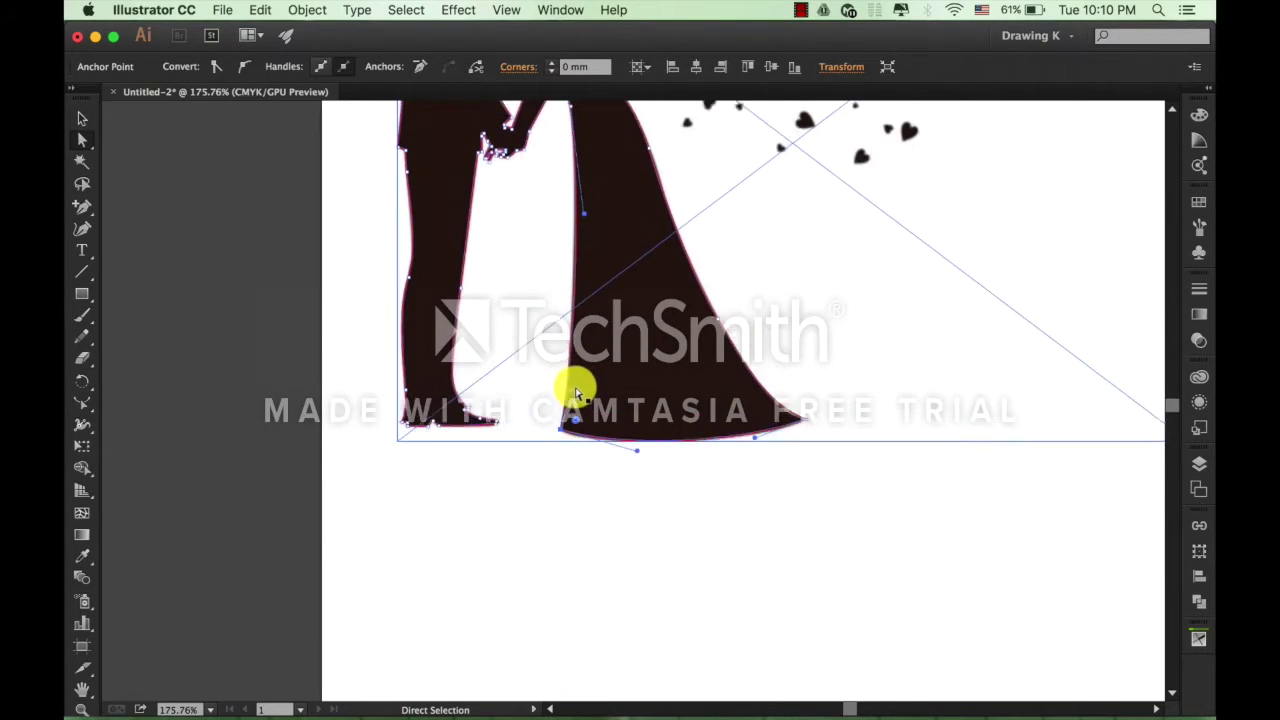
scroll(651, 160, up, 2)
scroll(643, 166, up, 3)
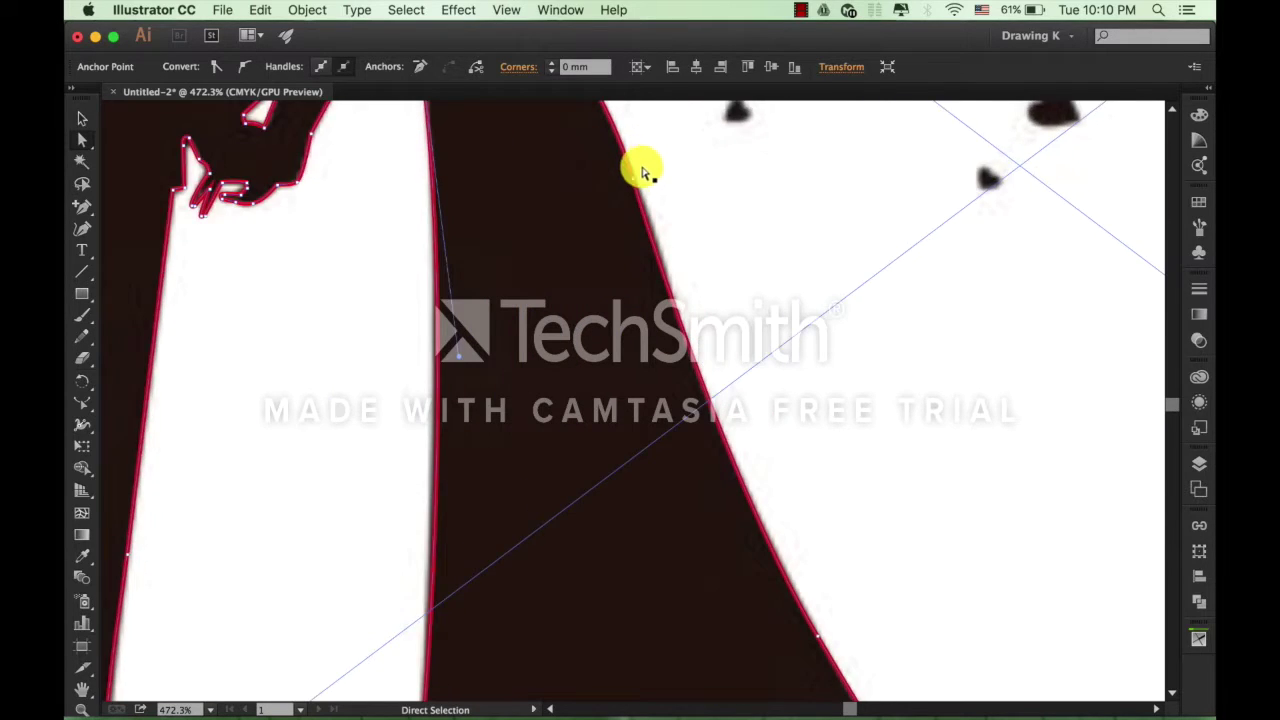
scroll(625, 190, up, 2)
click(625, 190)
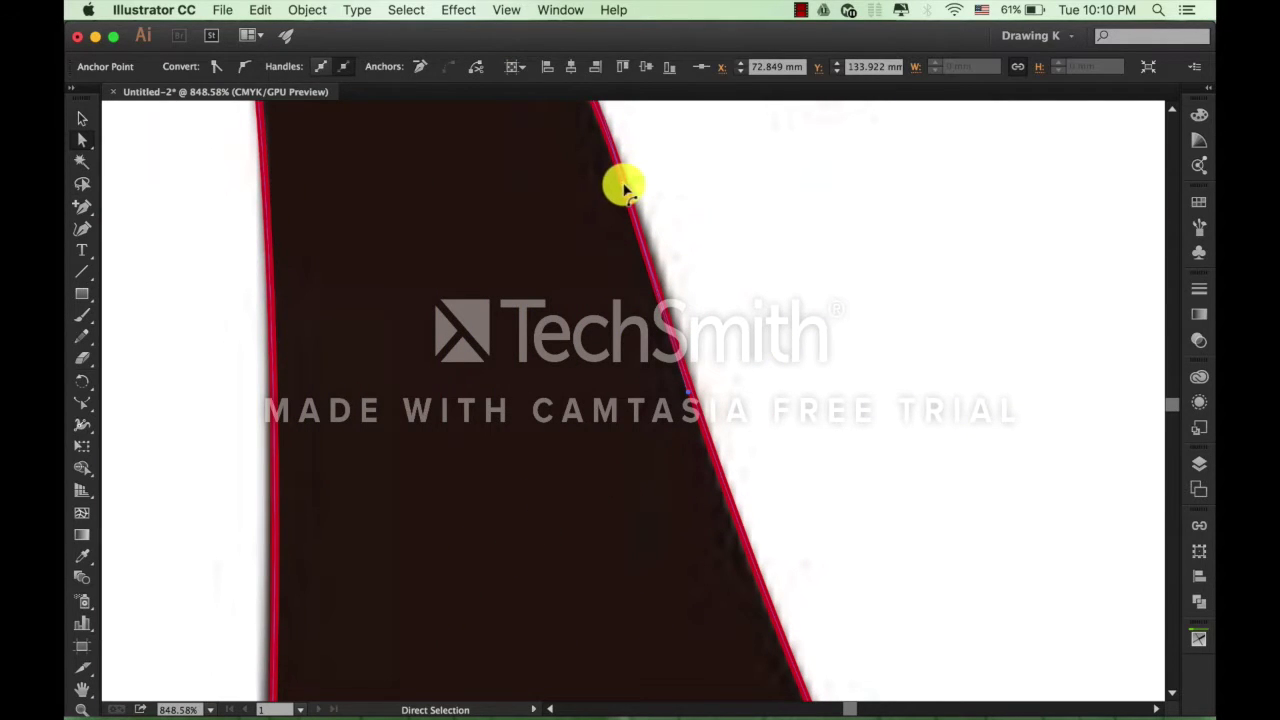
drag(625, 190, 634, 200)
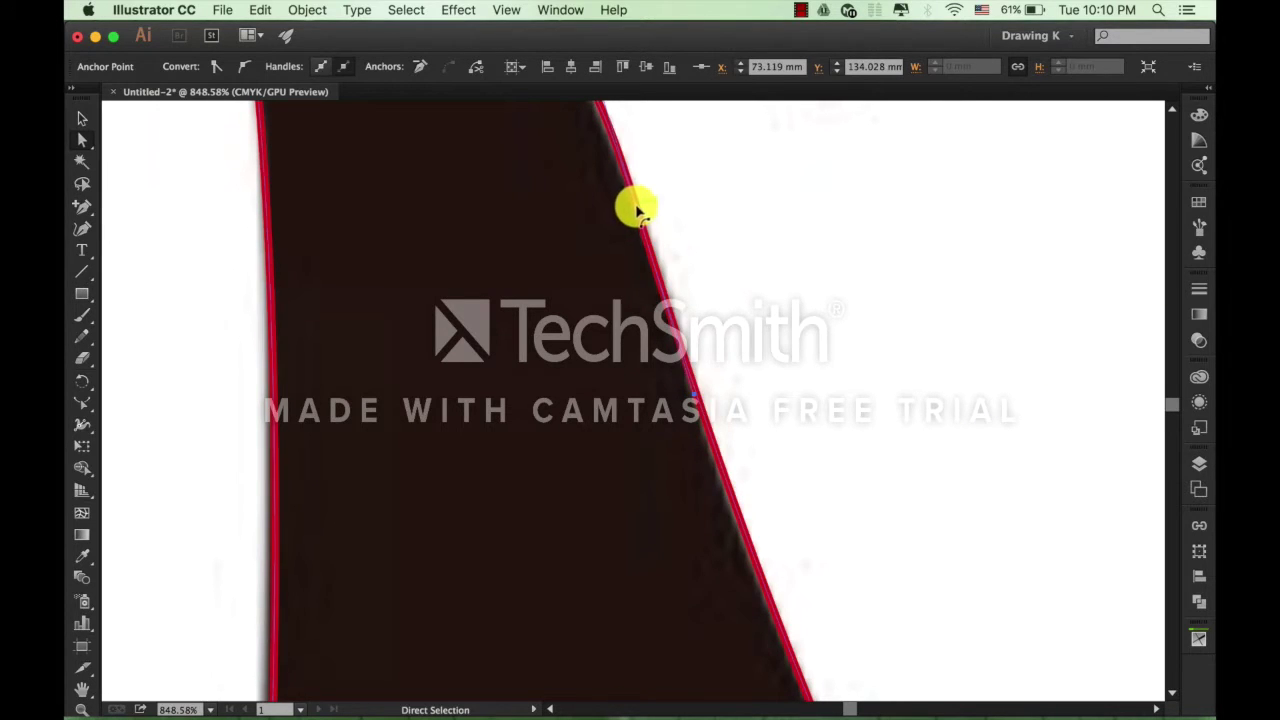
scroll(634, 200, down, 3)
scroll(666, 234, down, 3)
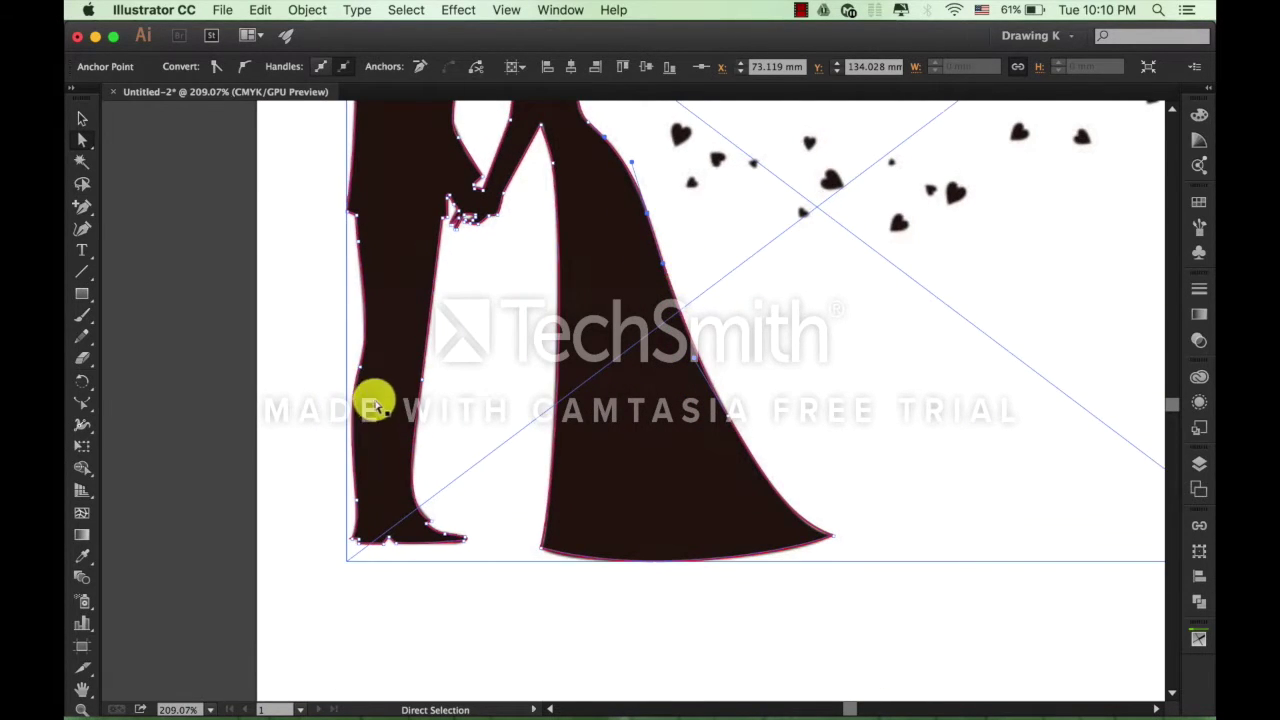
scroll(375, 420, up, 3)
Zoom in on the joined hands and select the groom's arm-edge anchor on the red outline.
scroll(528, 443, down, 3)
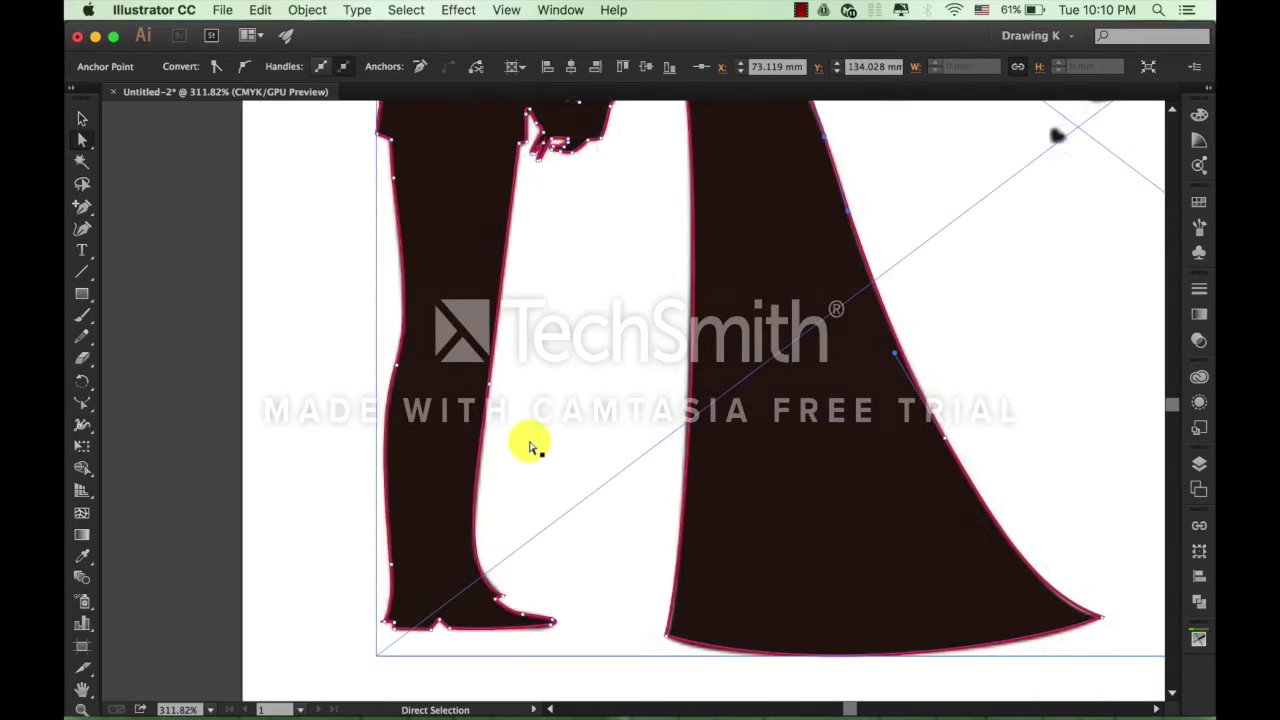
scroll(528, 443, up, 2)
scroll(543, 329, up, 2)
scroll(562, 232, up, 3)
scroll(560, 230, up, 2)
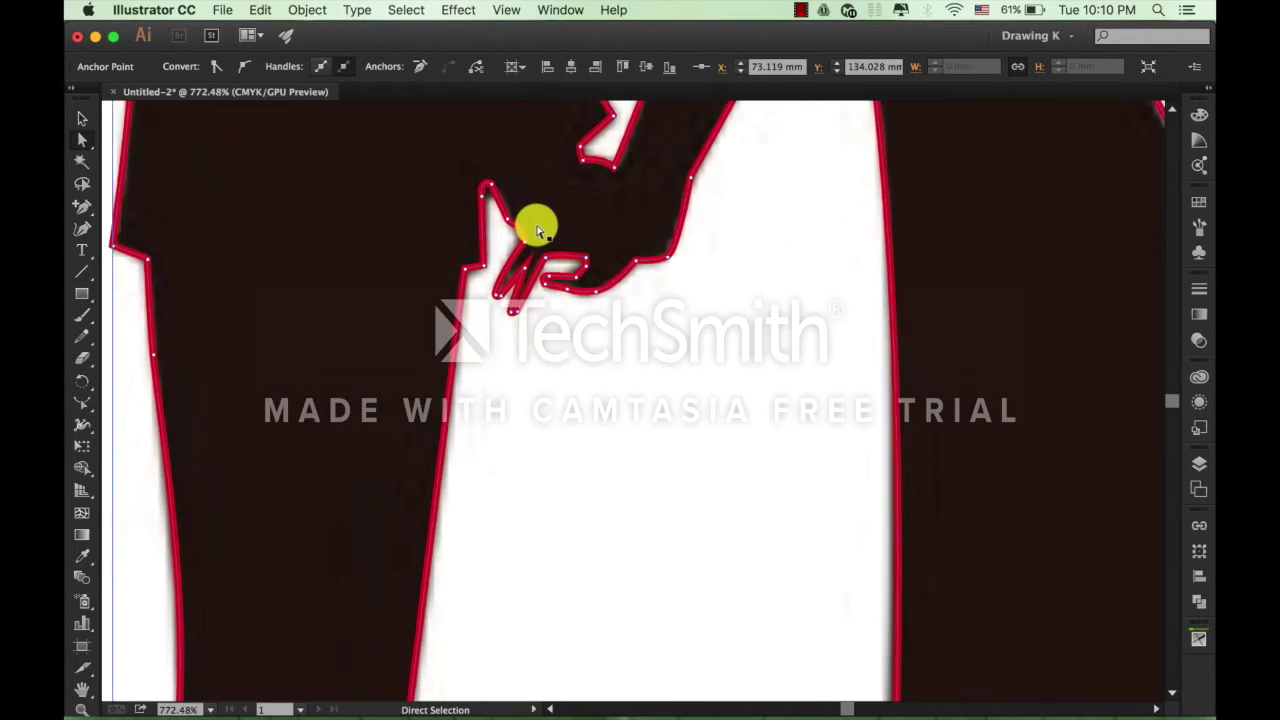
scroll(534, 220, up, 1)
click(600, 432)
scroll(600, 432, down, 3)
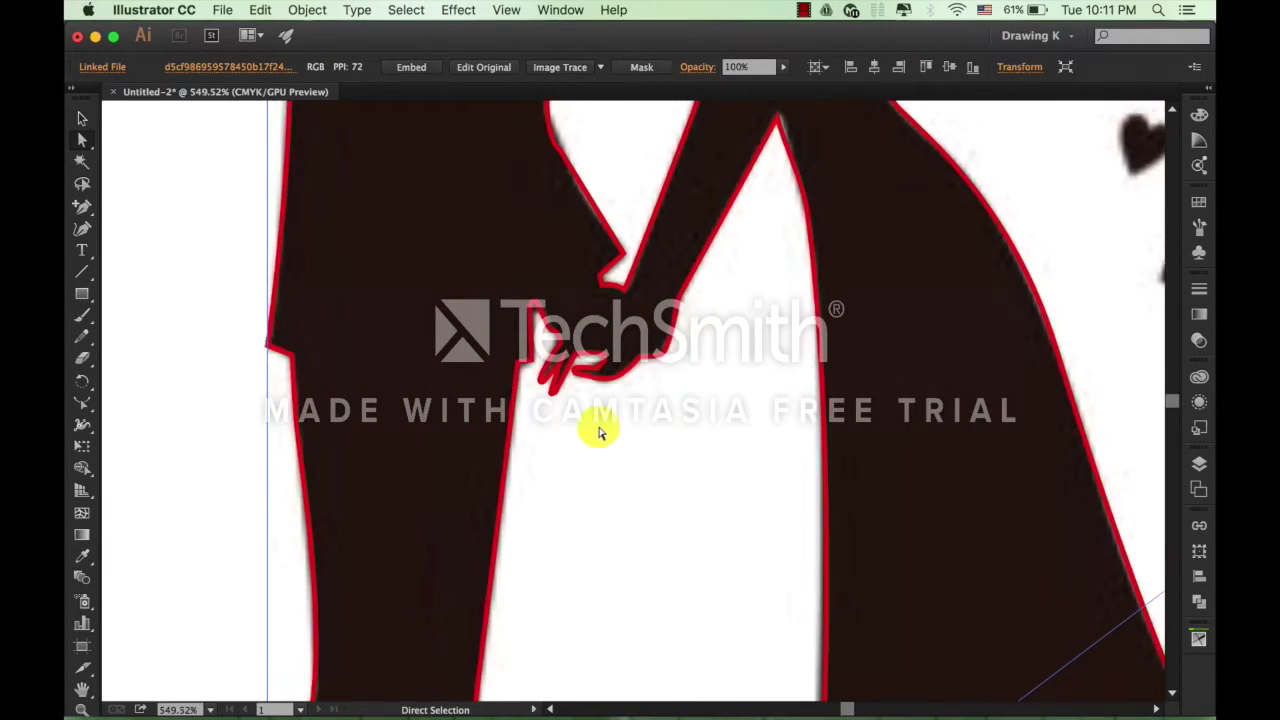
scroll(597, 429, down, 1)
scroll(580, 380, up, 2)
scroll(588, 388, up, 3)
scroll(588, 388, down, 2)
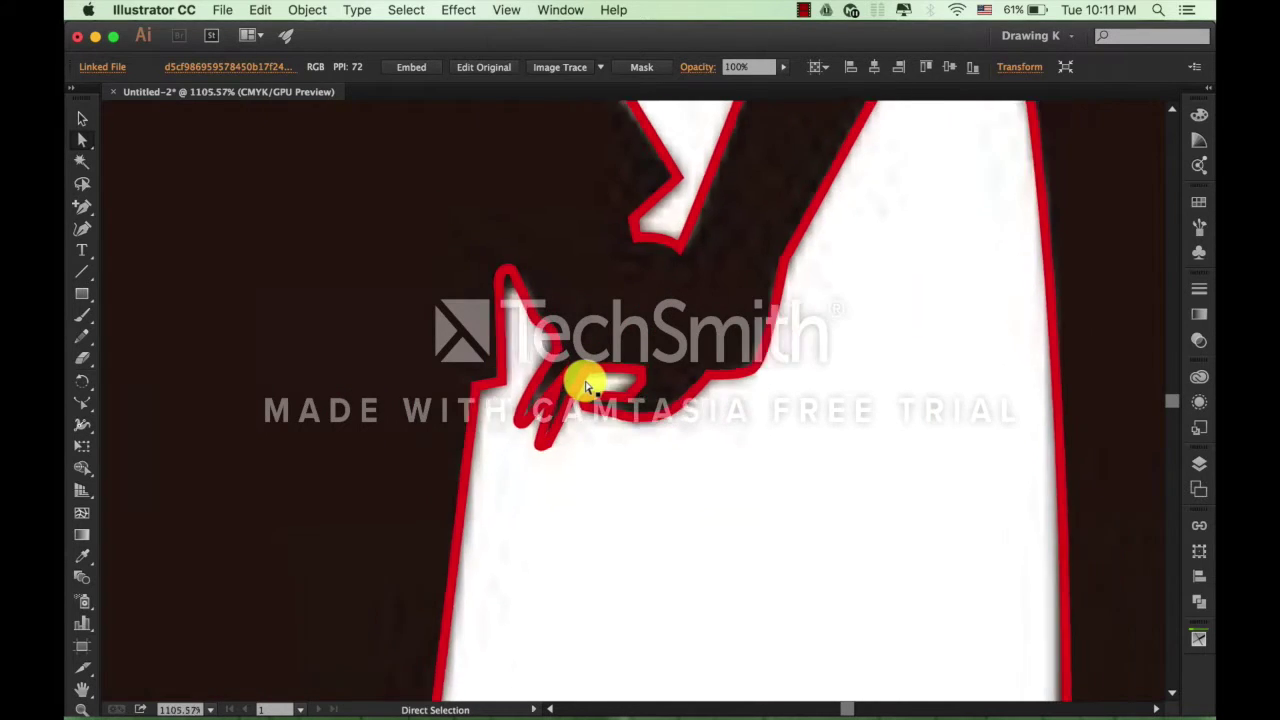
scroll(586, 380, down, 2)
scroll(586, 375, down, 2)
scroll(580, 365, up, 1)
scroll(575, 352, up, 1)
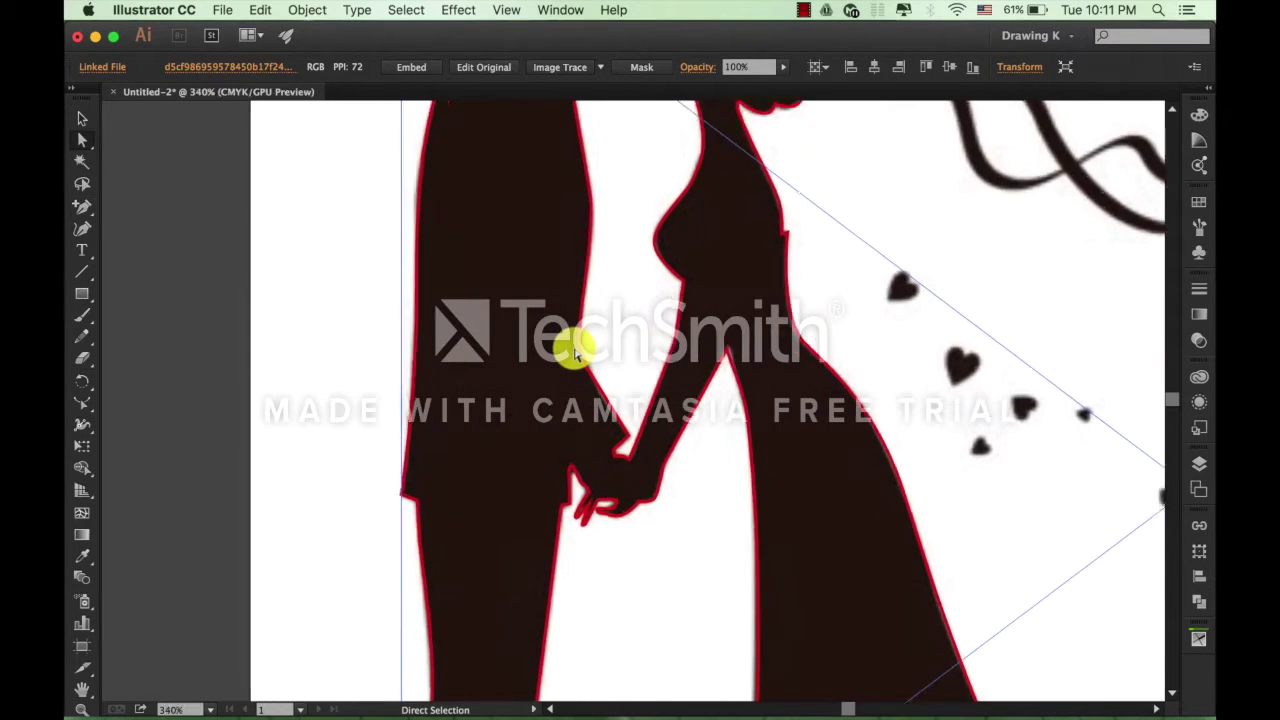
scroll(572, 346, up, 1)
scroll(572, 346, up, 2)
scroll(590, 390, up, 1)
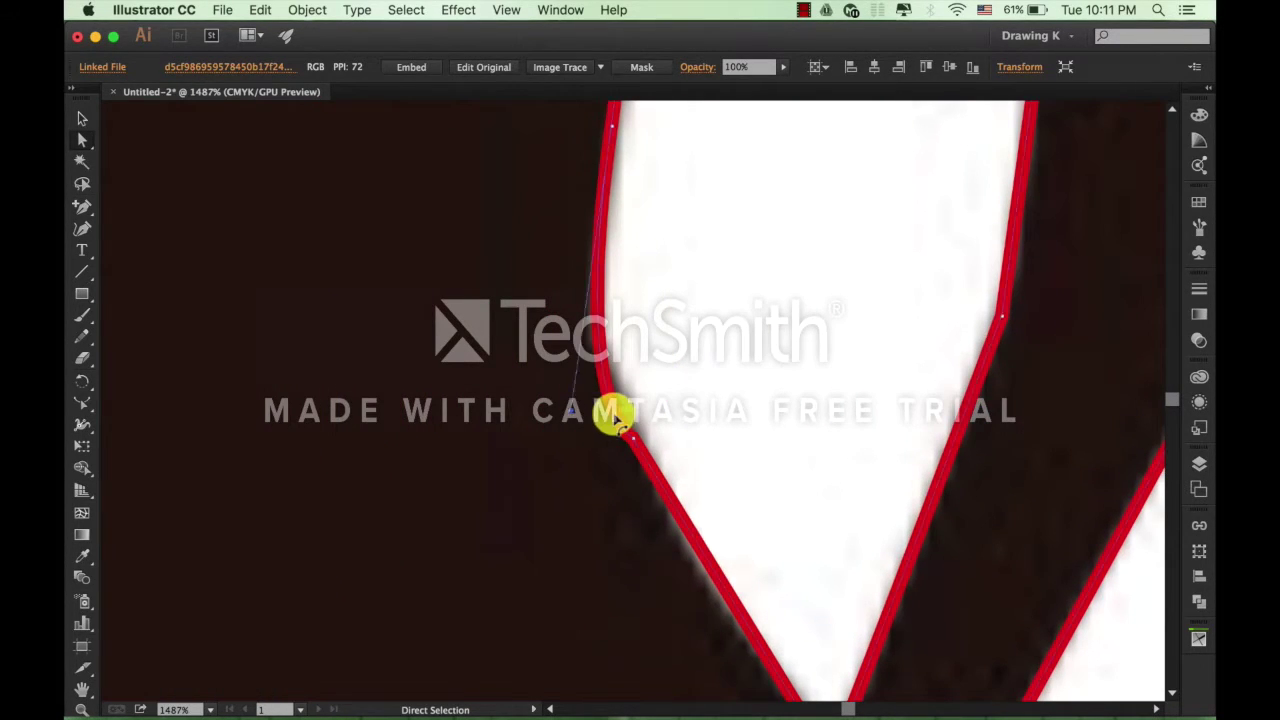
click(615, 420)
Drag the groom's inner-edge segment to follow the silhouette, anchor ending at X 37.92, Y 120.49 mm.
scroll(630, 424, down, 2)
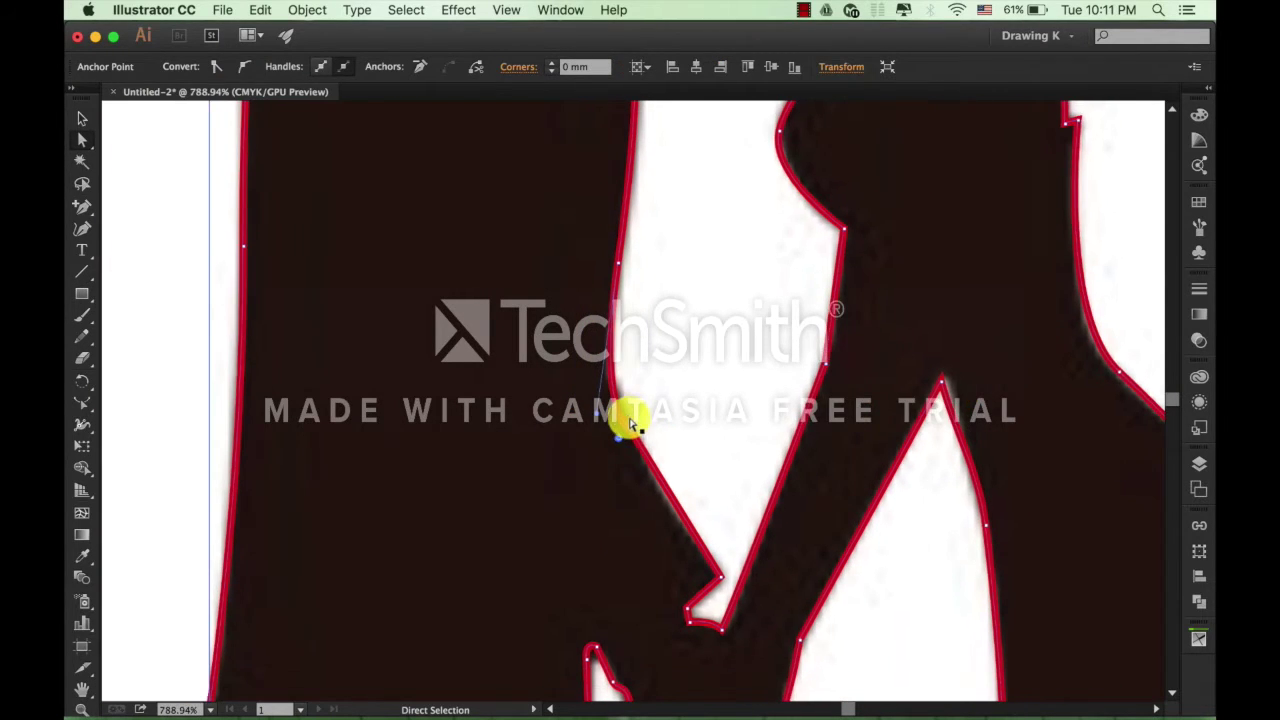
scroll(630, 424, up, 1)
scroll(631, 430, up, 1)
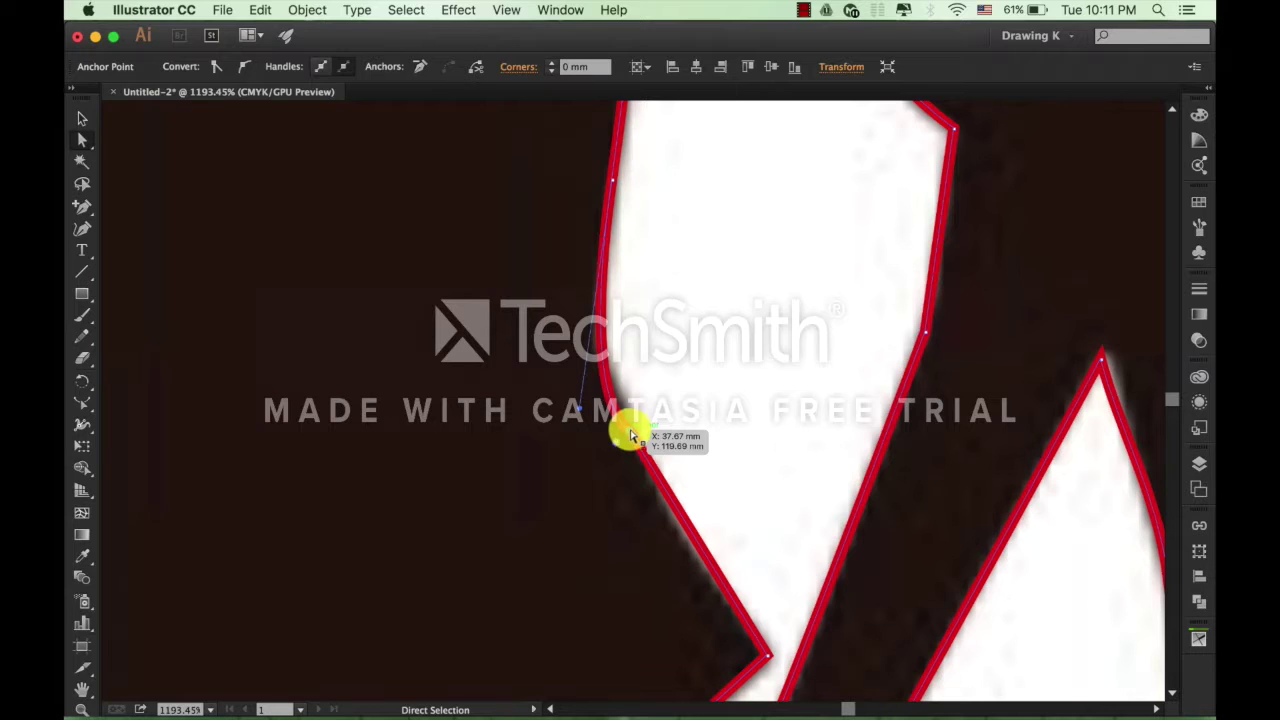
scroll(630, 435, down, 2)
scroll(630, 440, down, 2)
scroll(631, 448, down, 1)
scroll(632, 456, down, 1)
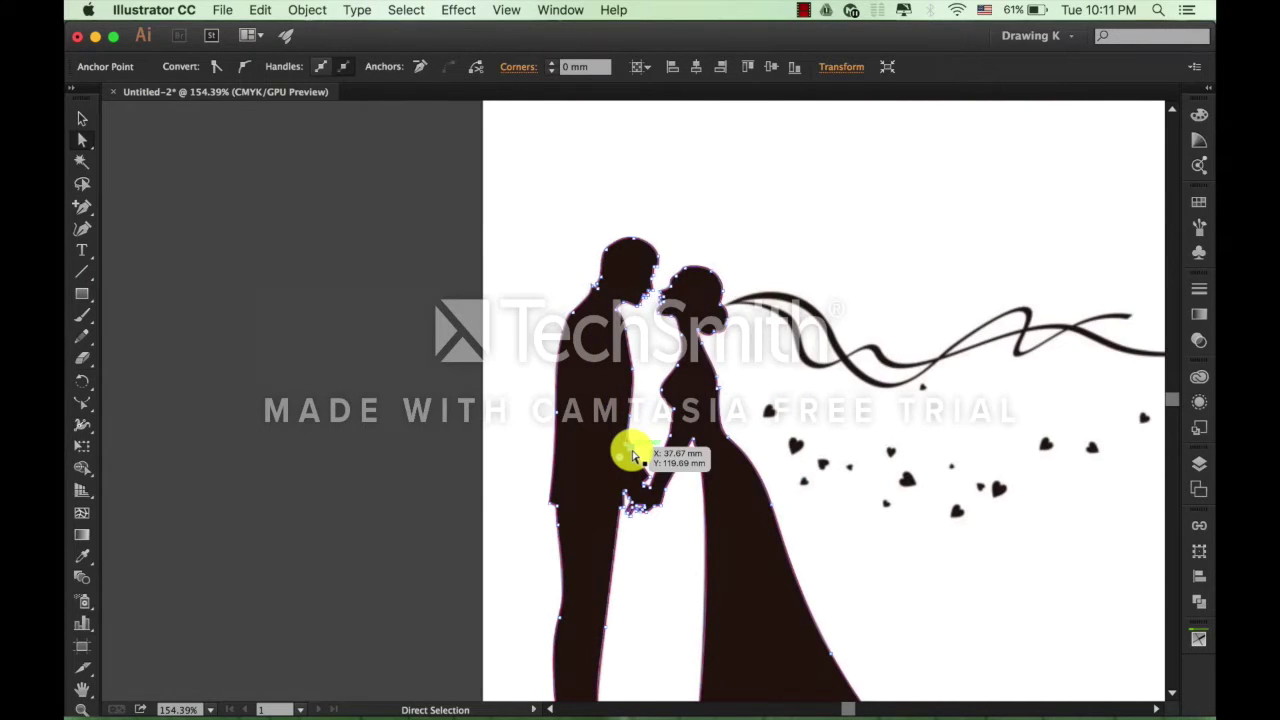
scroll(630, 450, down, 1)
scroll(635, 432, up, 1)
scroll(637, 430, up, 1)
scroll(637, 433, up, 1)
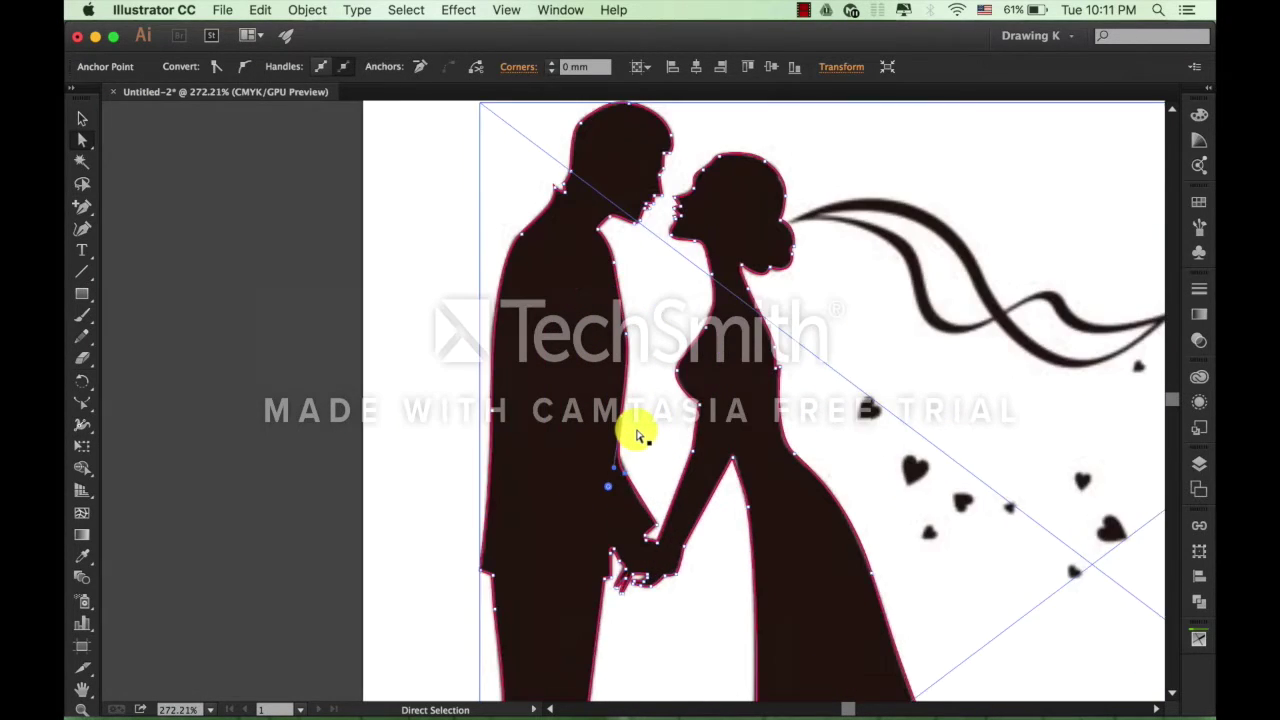
scroll(637, 433, up, 1)
scroll(637, 433, up, 2)
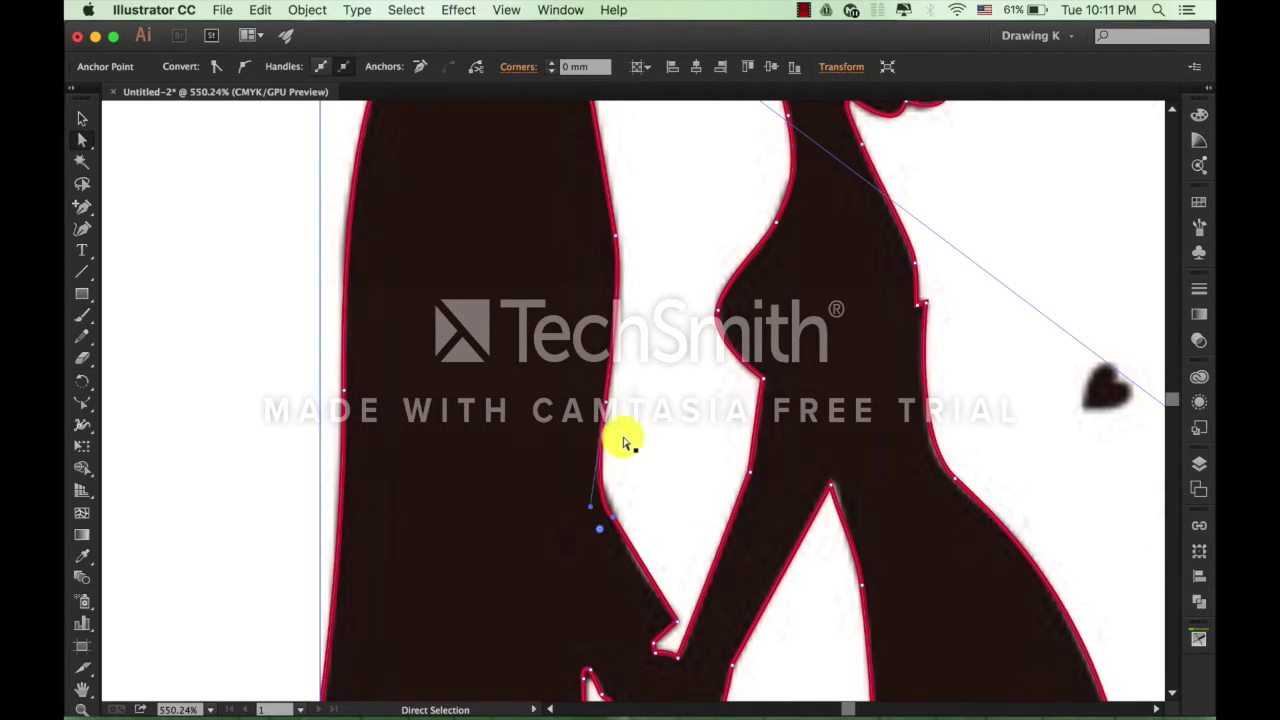
scroll(552, 545, up, 2)
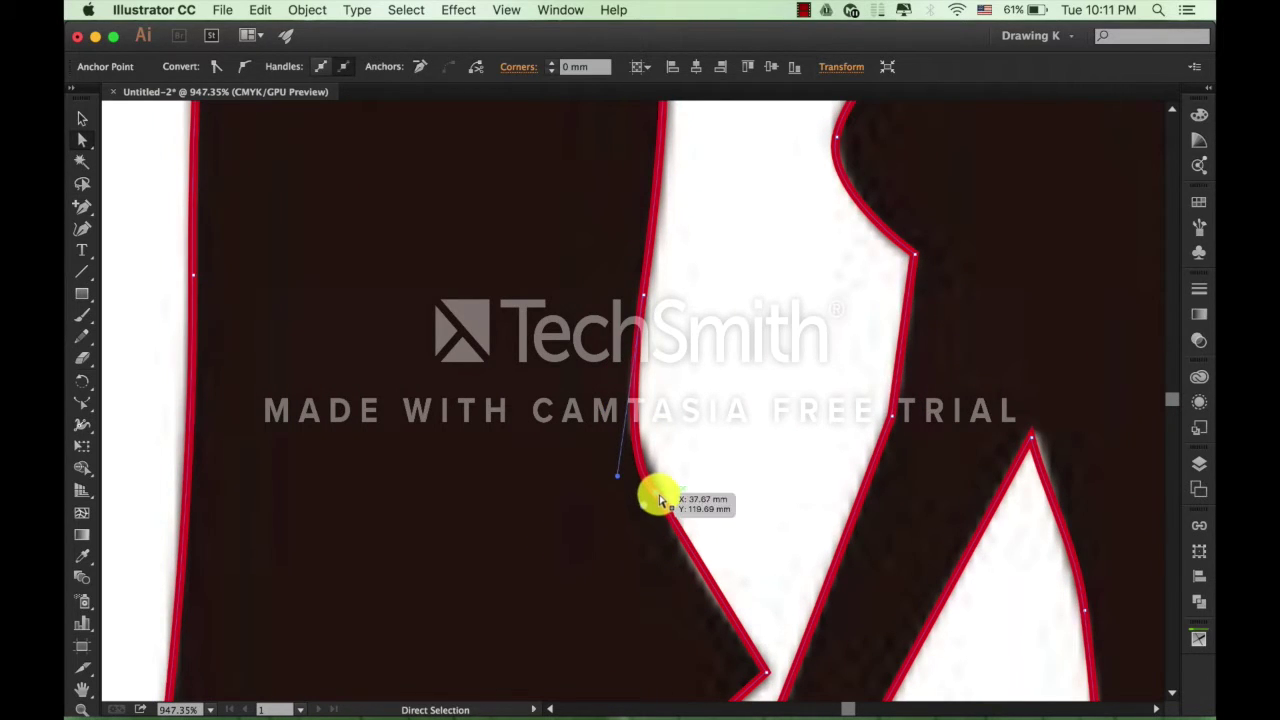
scroll(657, 505, up, 1)
scroll(656, 500, up, 1)
scroll(655, 495, up, 1)
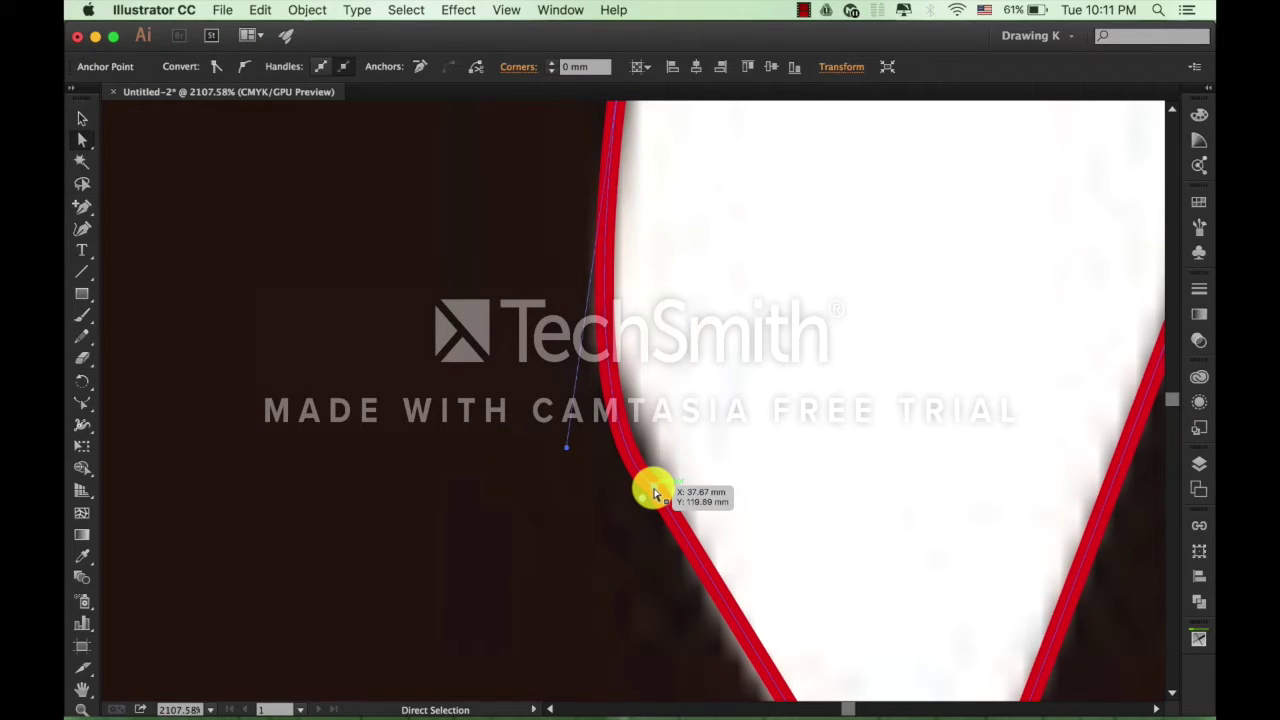
drag(655, 494, 669, 536)
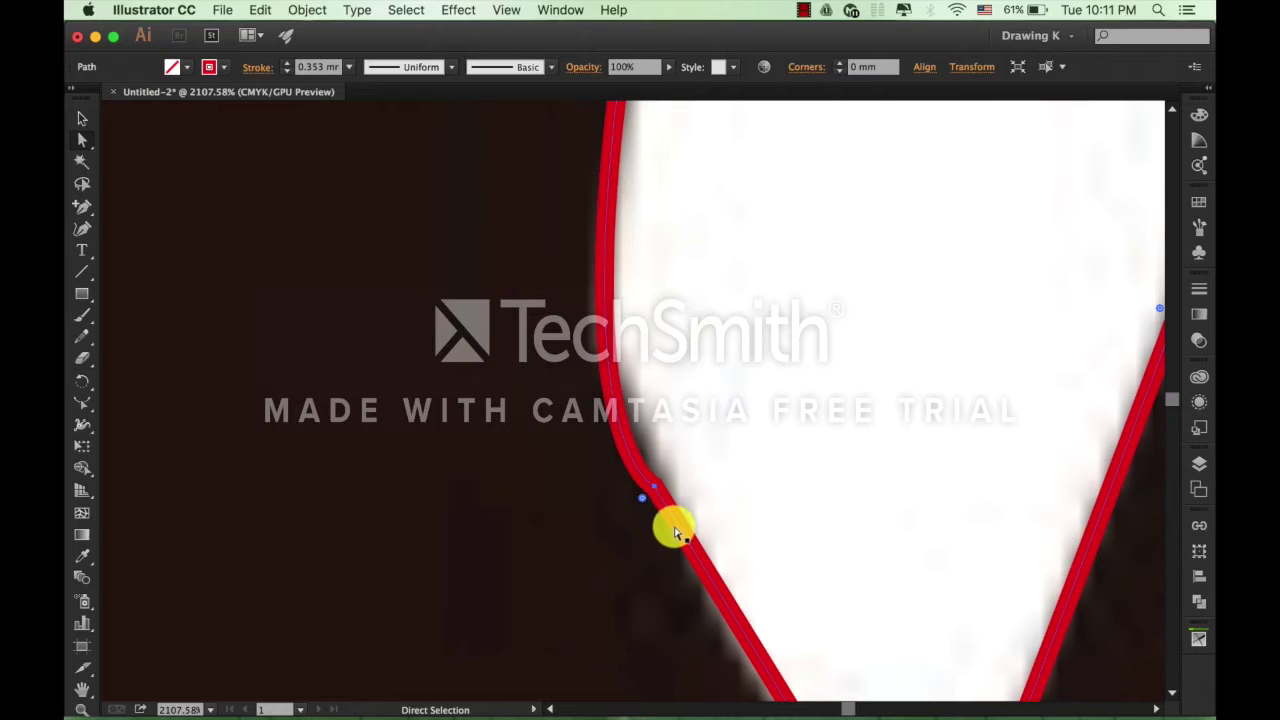
Convert the anchor at the bend of the groom's inner-edge outline with the Anchor Point tool.
key(alt)
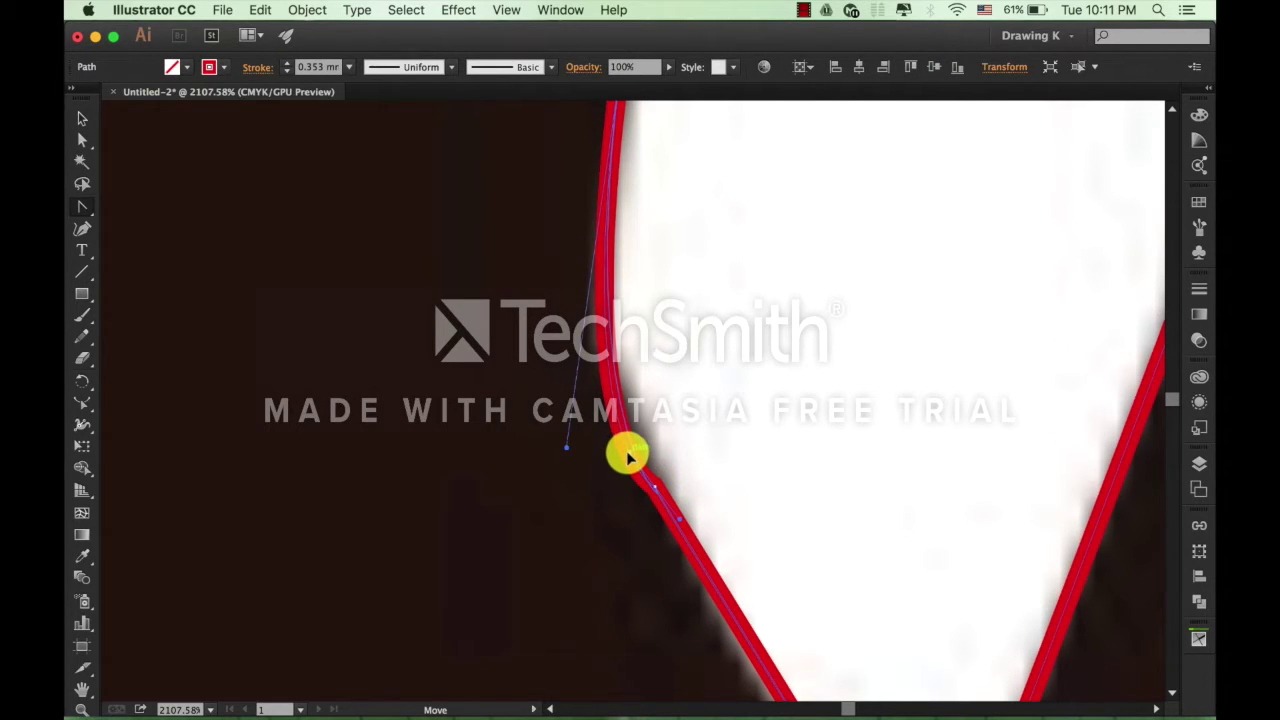
click(628, 457)
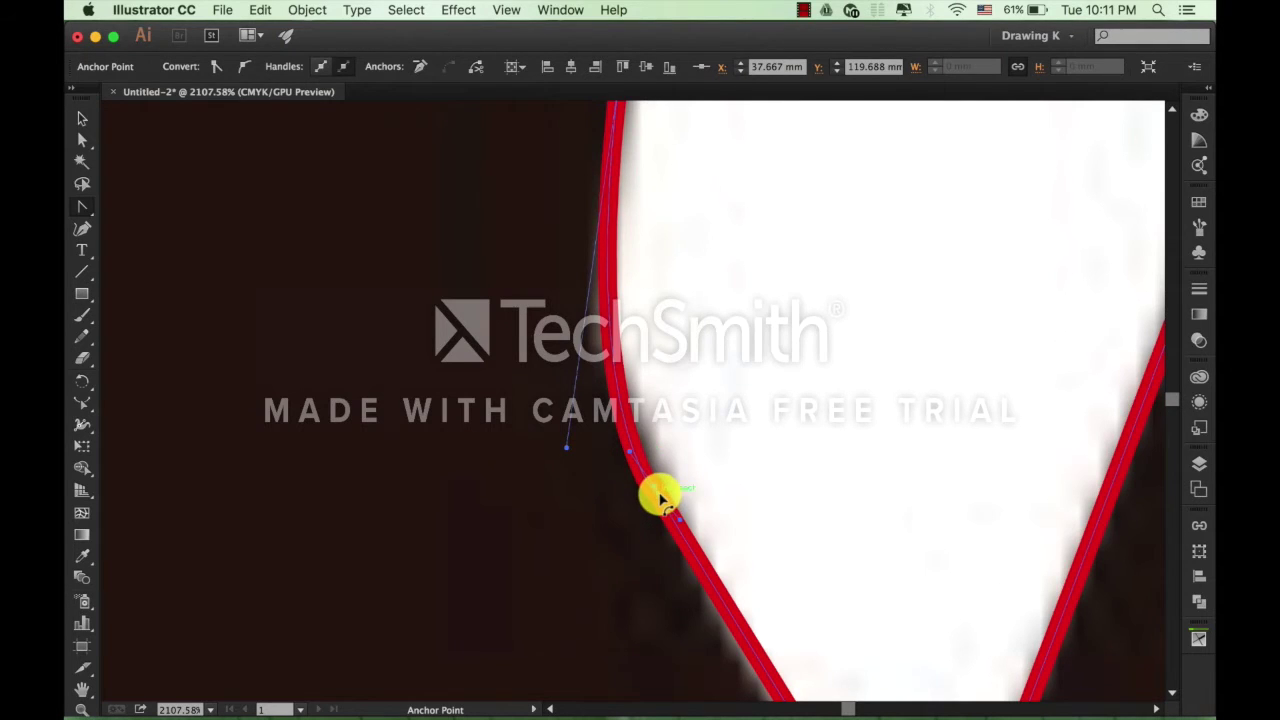
scroll(660, 500, up, 3)
scroll(754, 480, up, 1)
scroll(750, 490, up, 1)
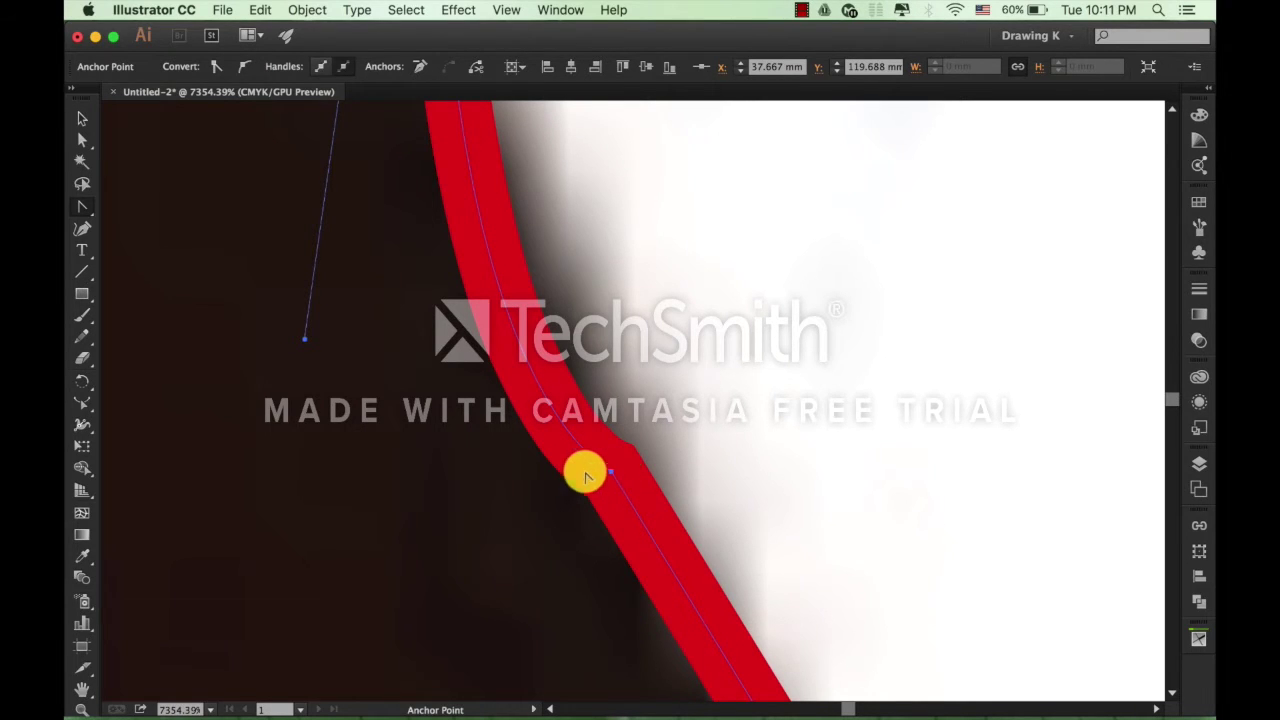
scroll(586, 476, down, 2)
Delete the surplus anchor on the groom's edge and adjust the handle to smooth the curve.
key(a)
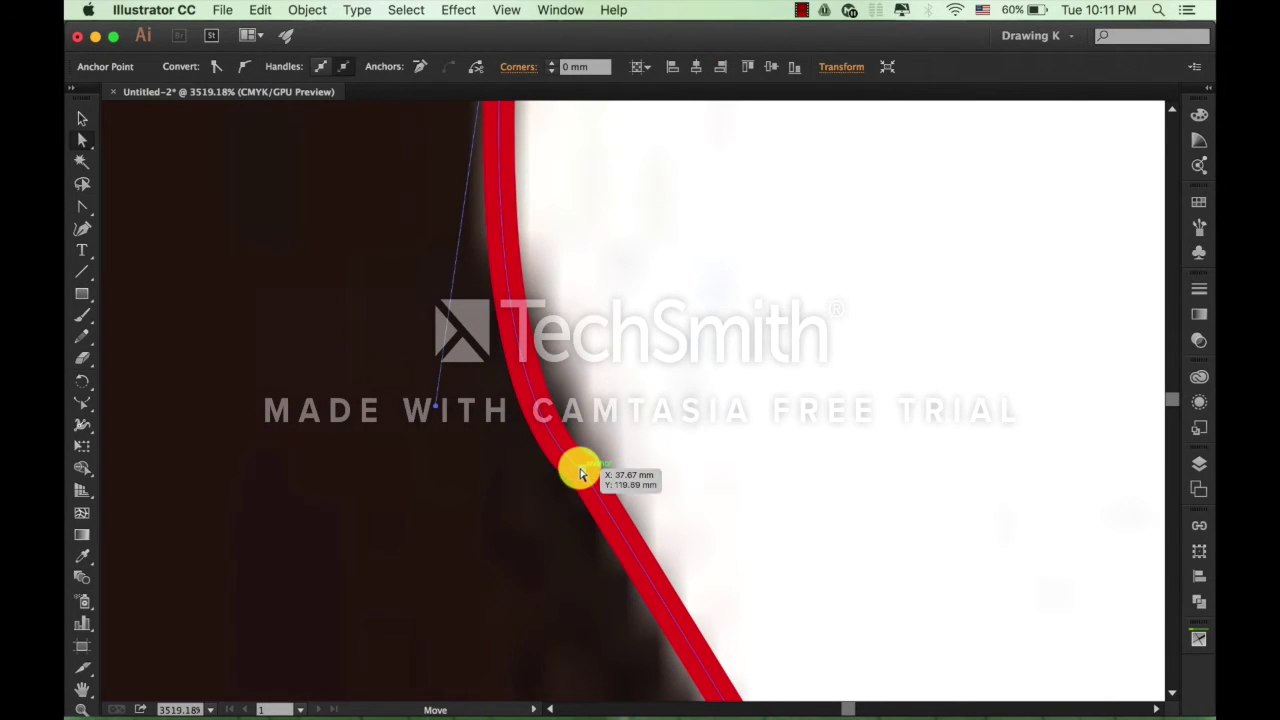
scroll(580, 475, down, 2)
scroll(611, 486, down, 2)
scroll(617, 486, down, 2)
scroll(620, 500, down, 1)
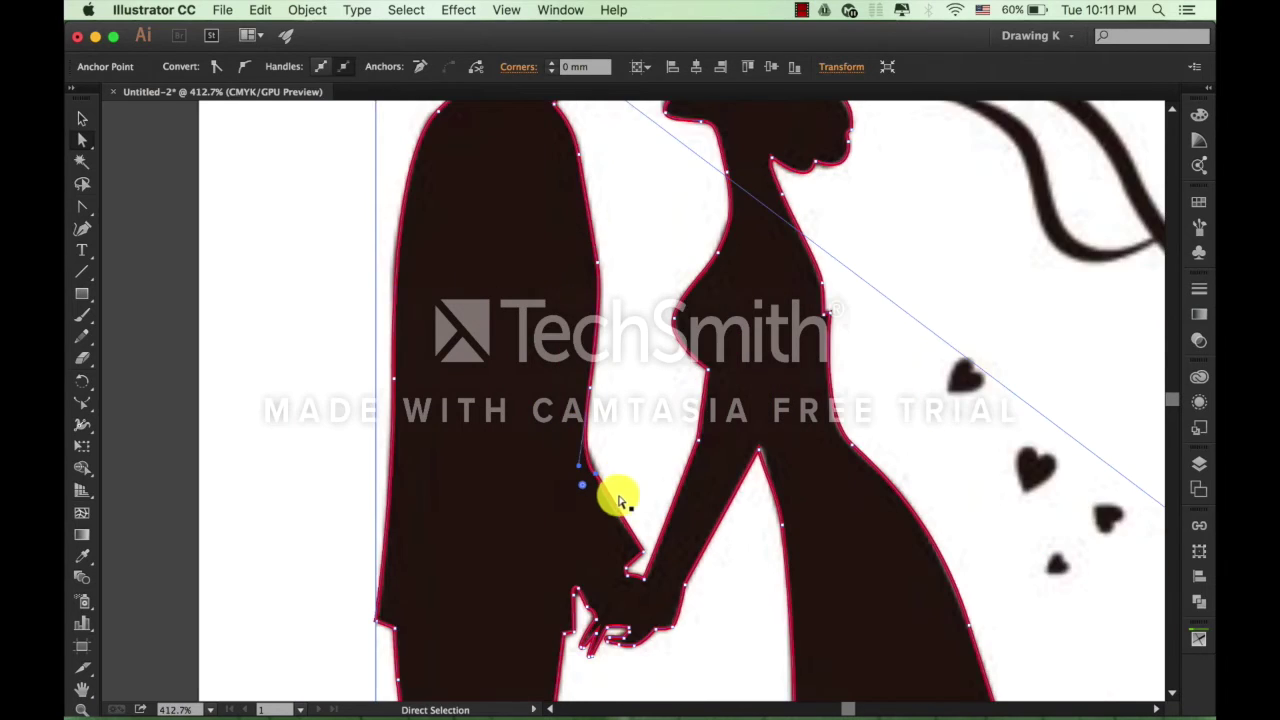
scroll(620, 500, up, 1)
scroll(608, 520, up, 1)
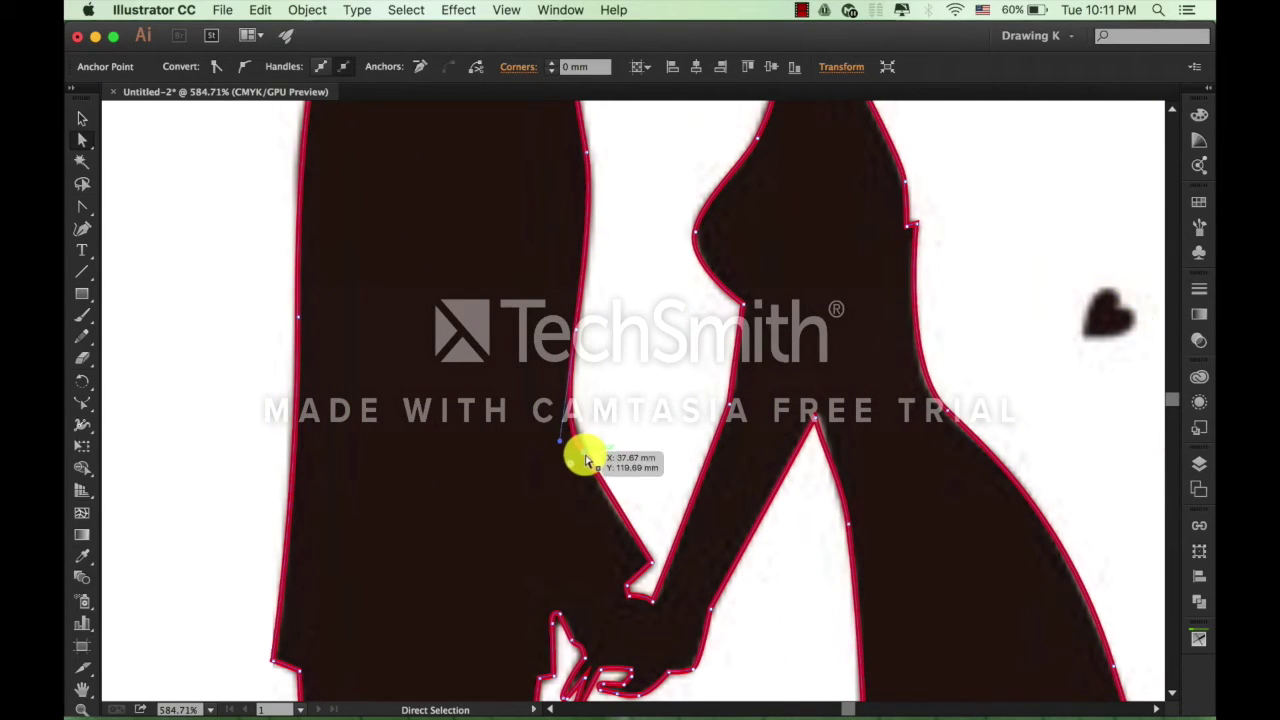
key(minus)
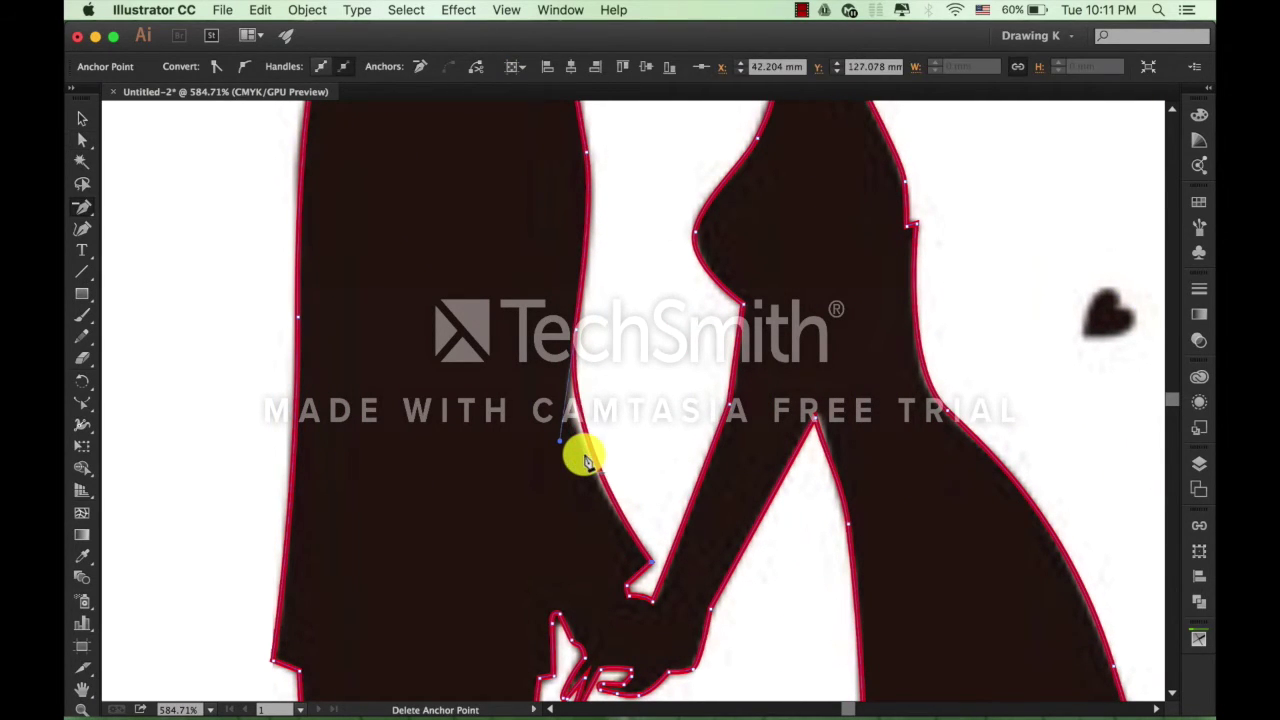
click(560, 440)
key(a)
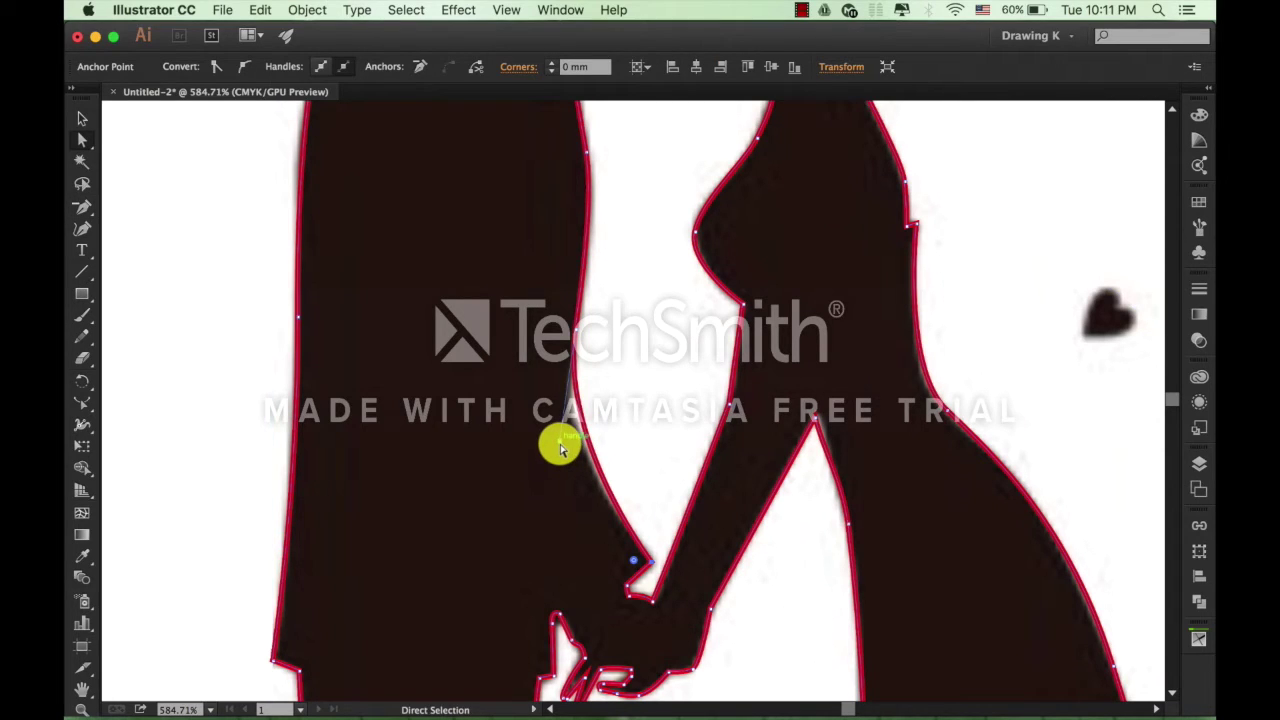
drag(552, 458, 552, 492)
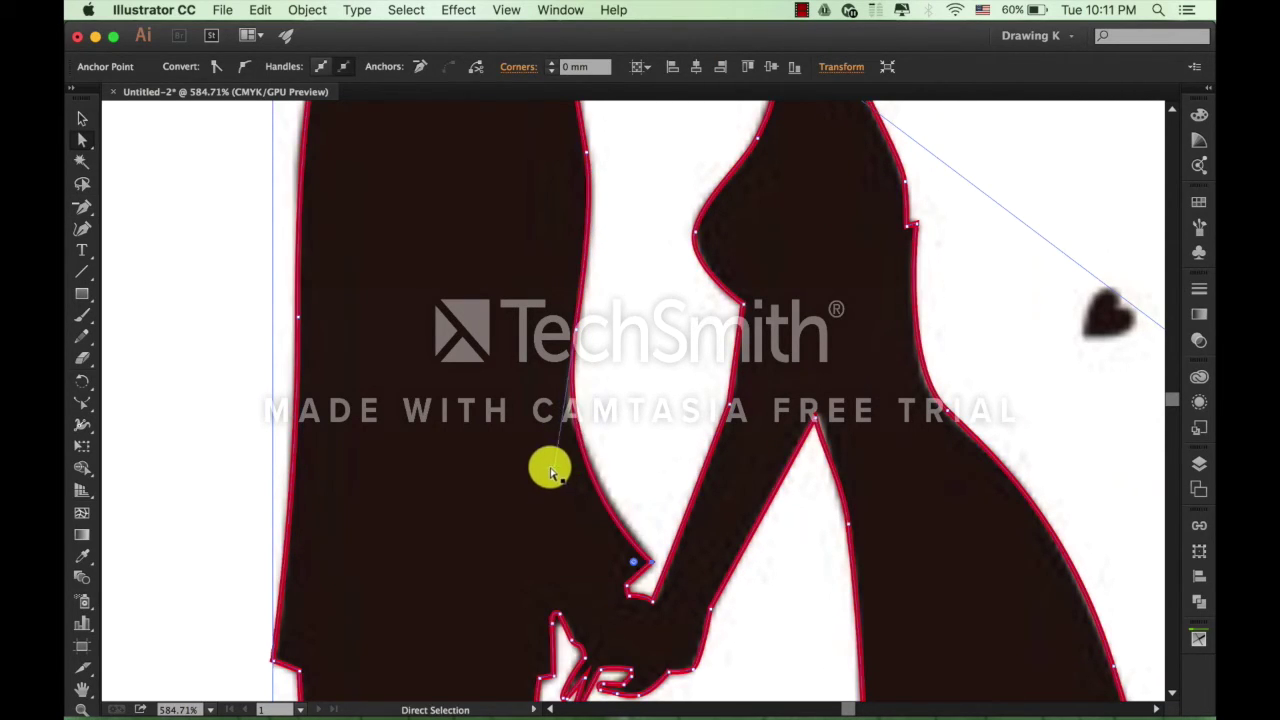
scroll(580, 480, down, 3)
click(621, 573)
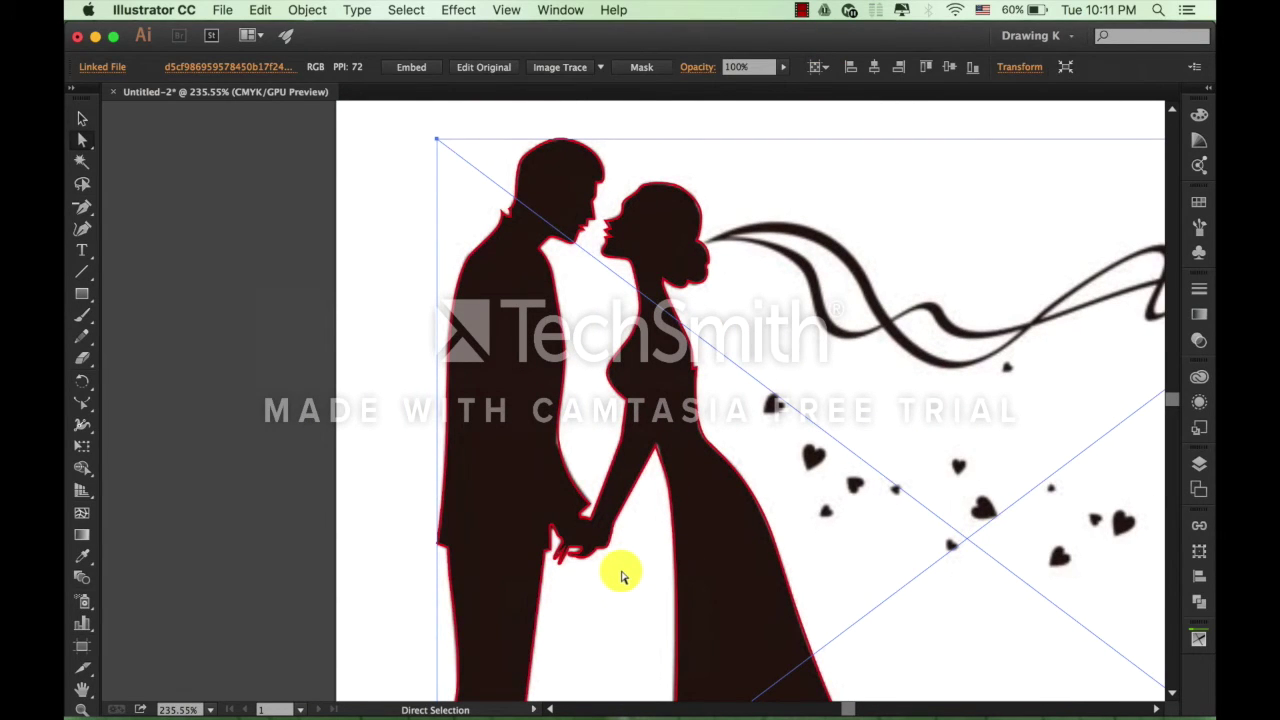
Add an anchor at X 36.789, Y 117.179 mm on the groom's inner edge and shorten its lower handle.
scroll(571, 486, up, 2)
scroll(571, 457, up, 2)
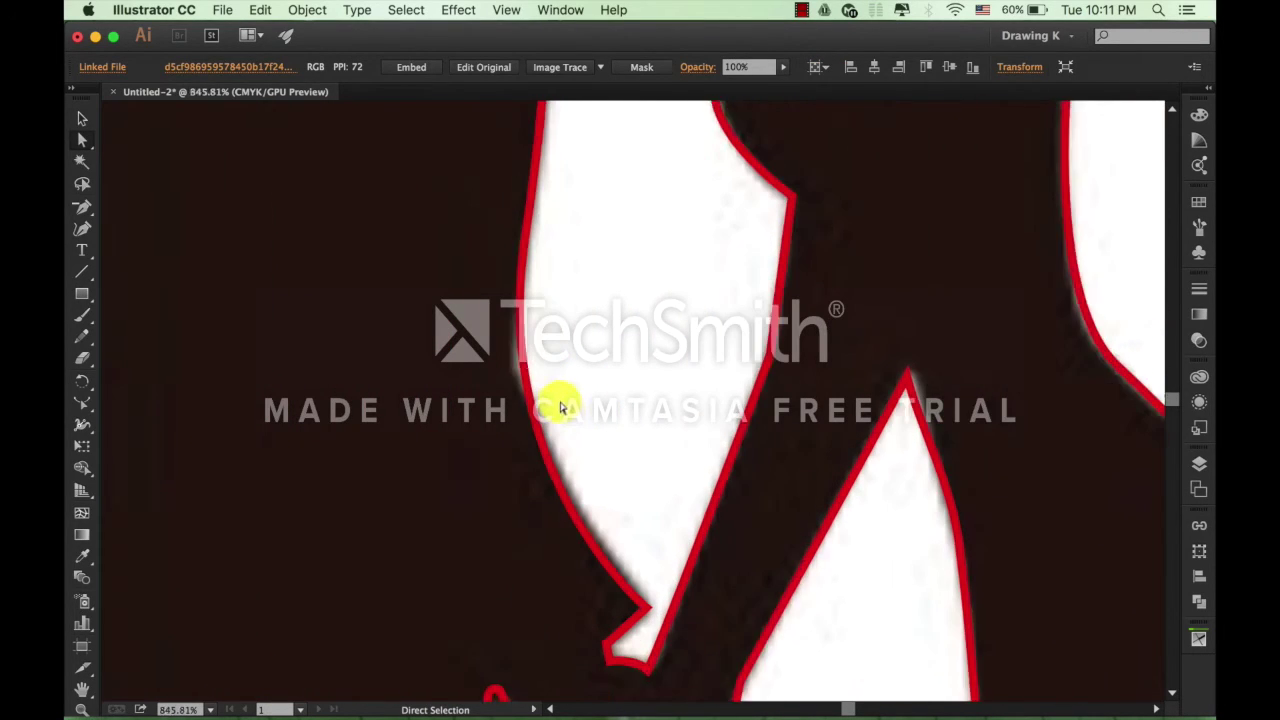
scroll(560, 406, up, 1)
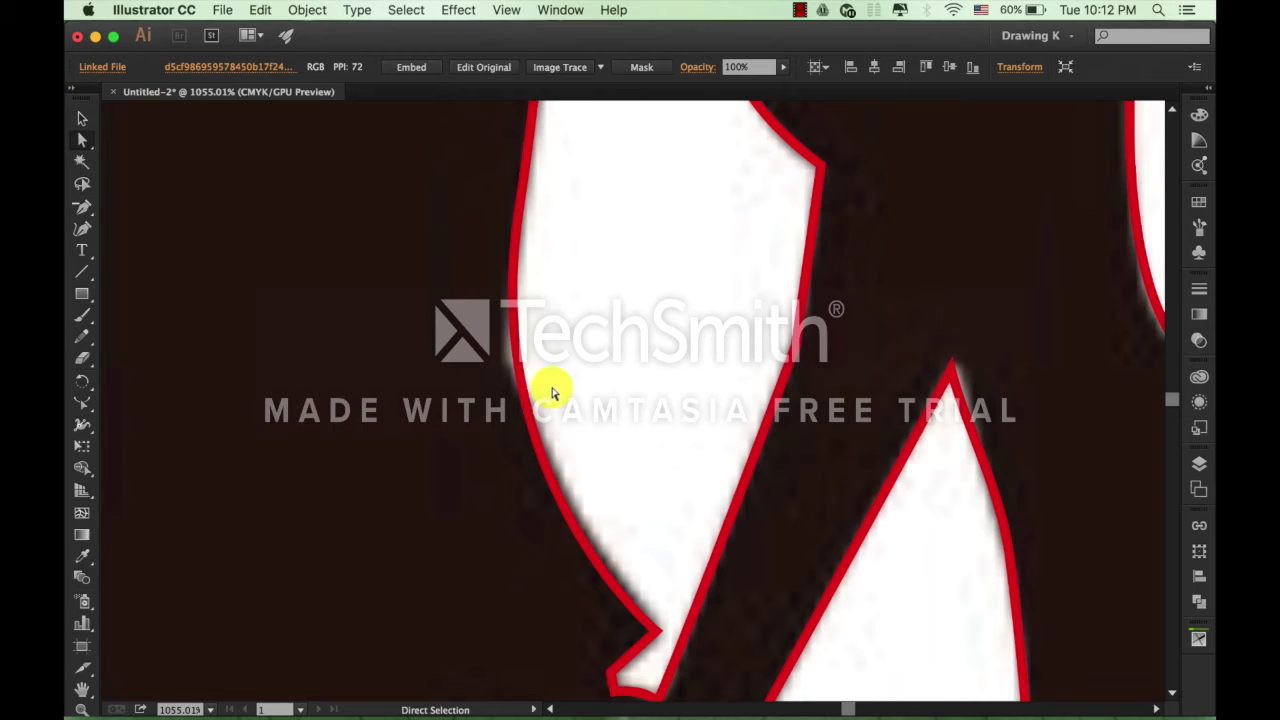
key(p)
click(525, 393)
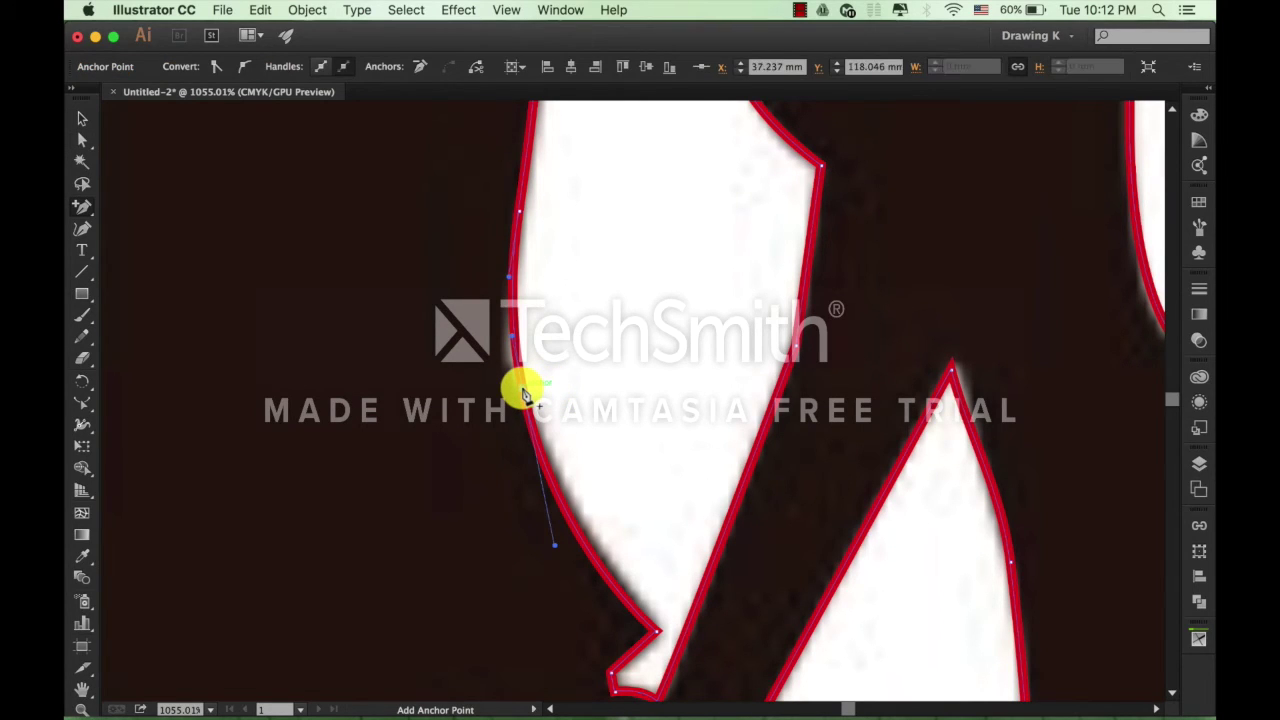
drag(523, 393, 505, 357)
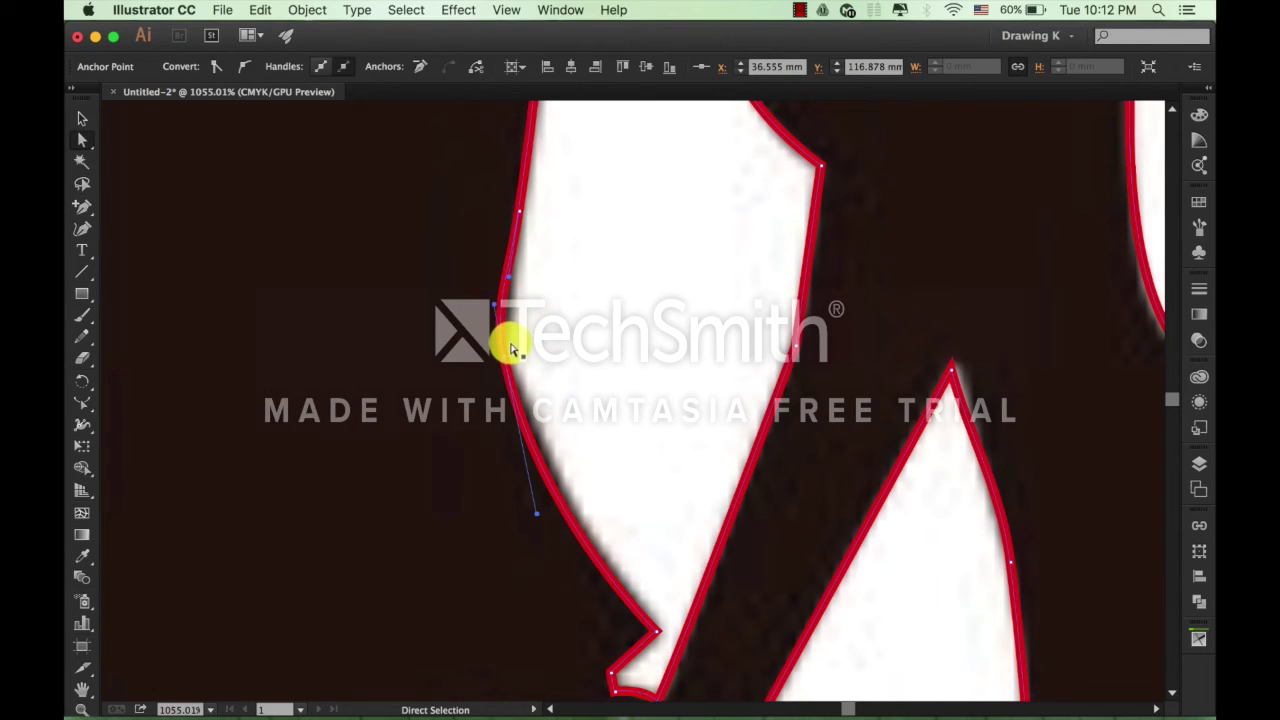
drag(510, 348, 513, 373)
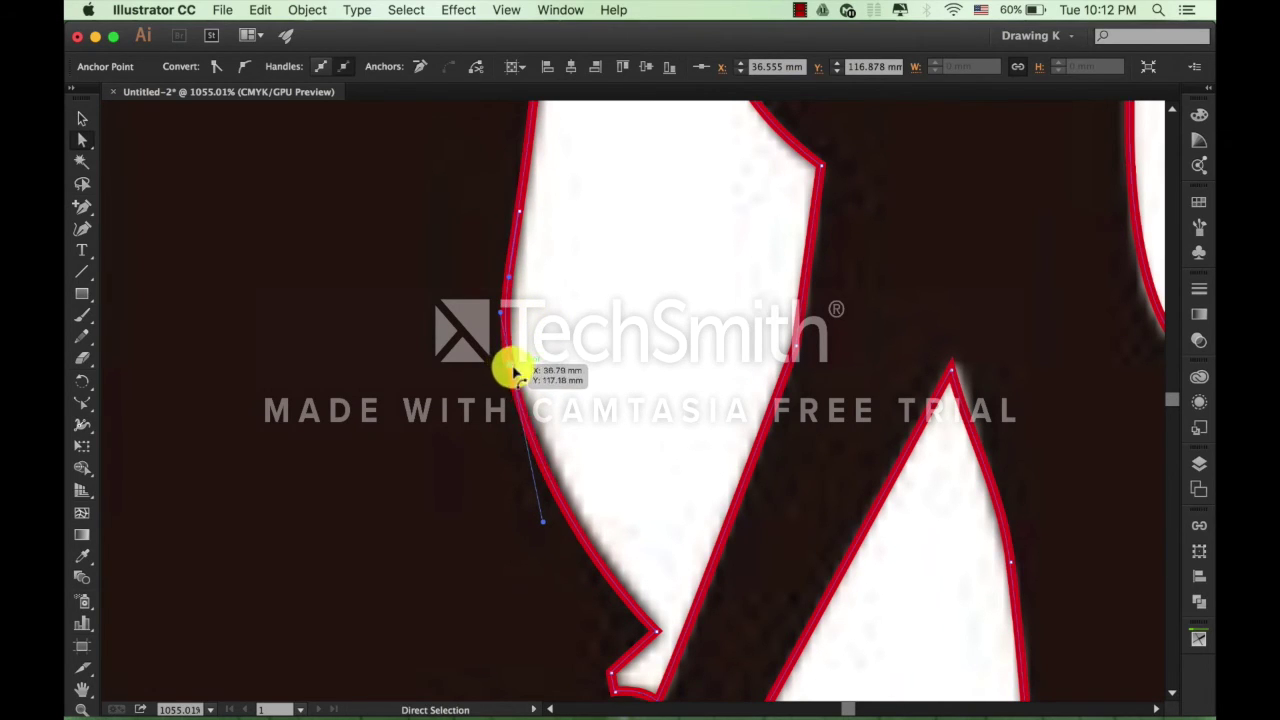
drag(545, 530, 548, 497)
click(600, 495)
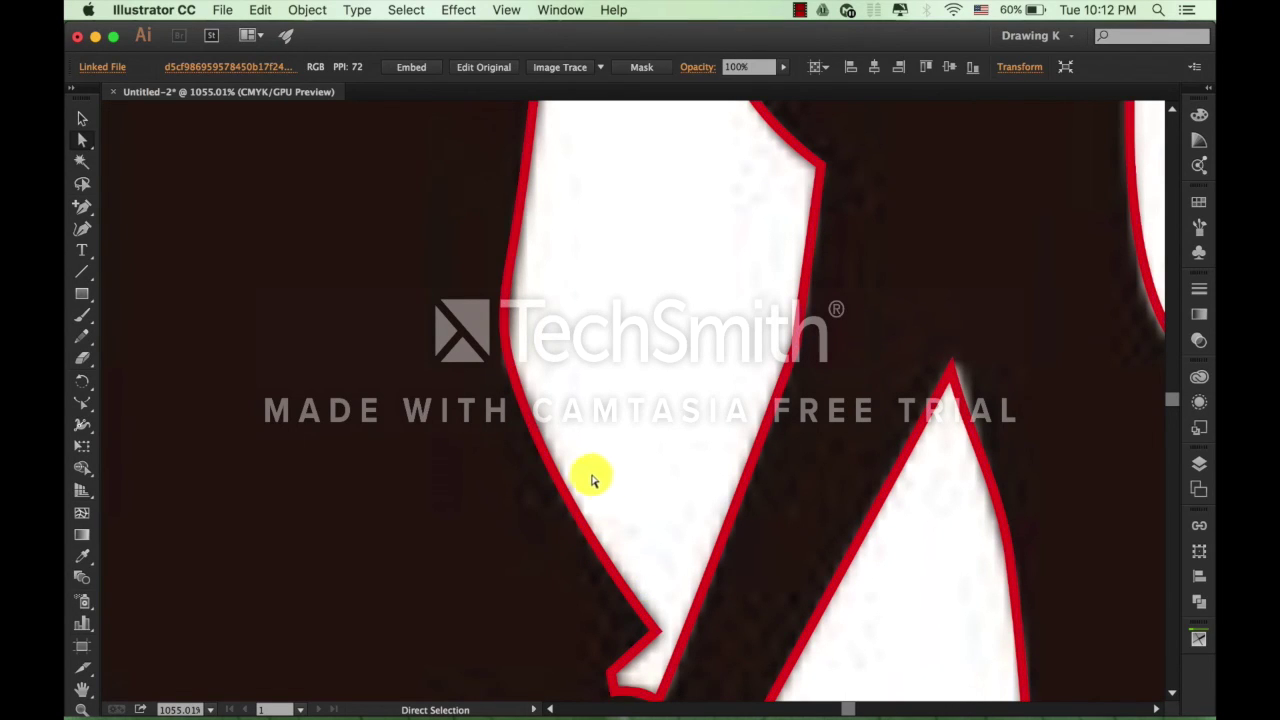
scroll(560, 440, down, 10)
scroll(343, 354, down, 2)
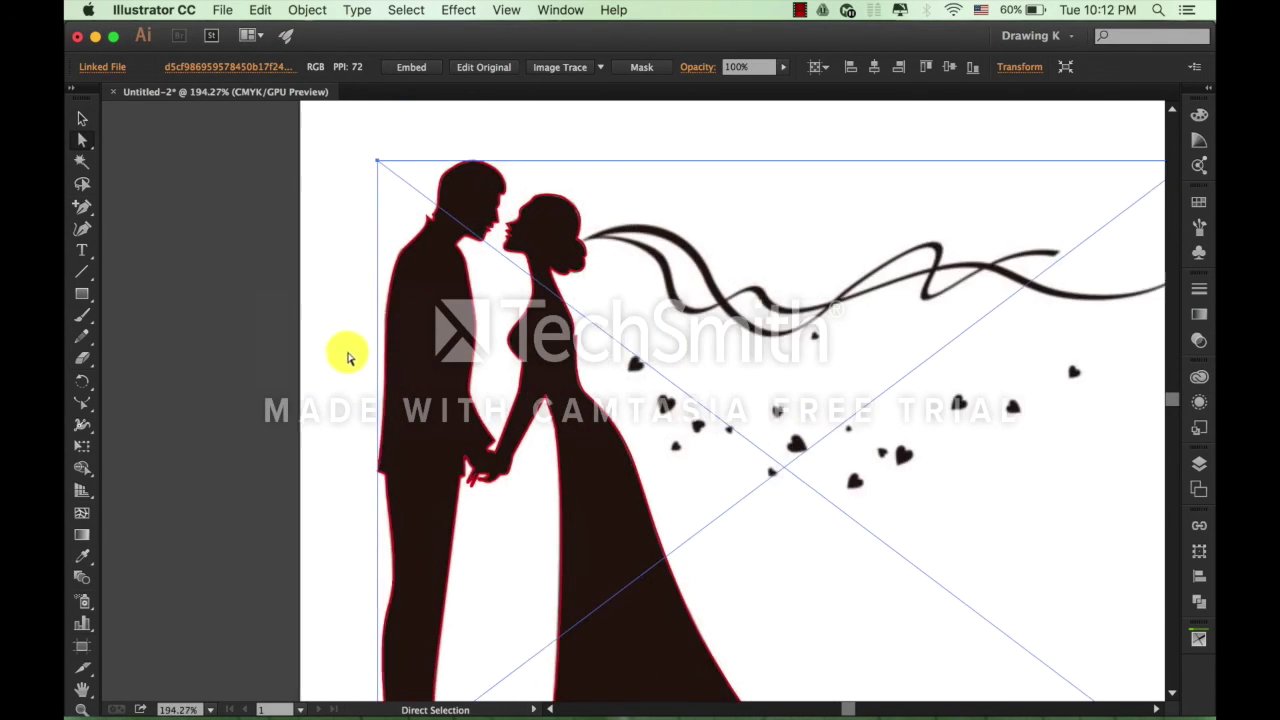